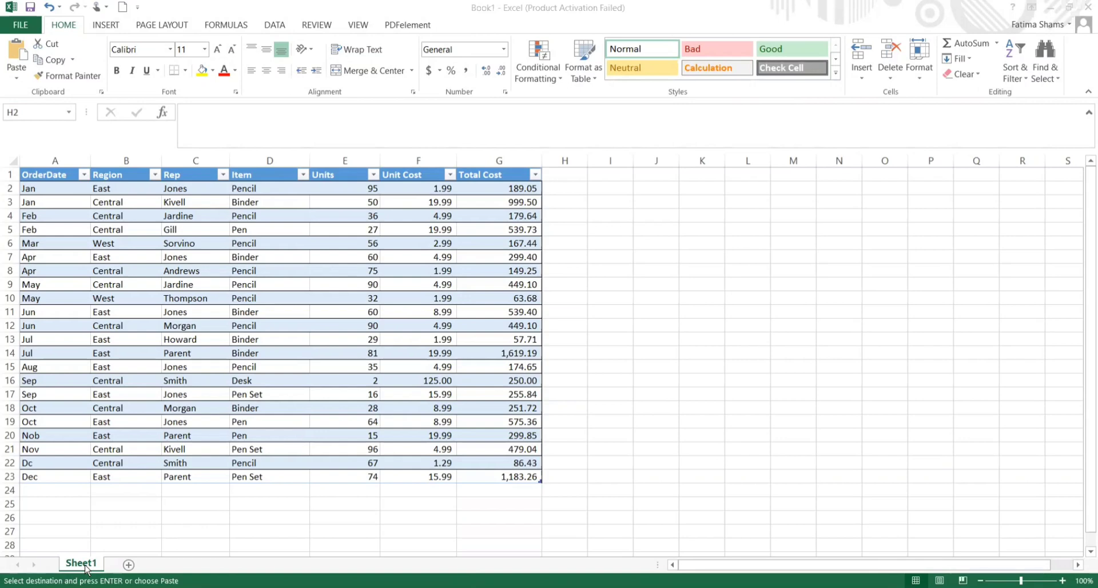
Rename the worksheet Sheet1 as "Raw Data".
{"action": "left_click", "coordinate": [90, 566]}
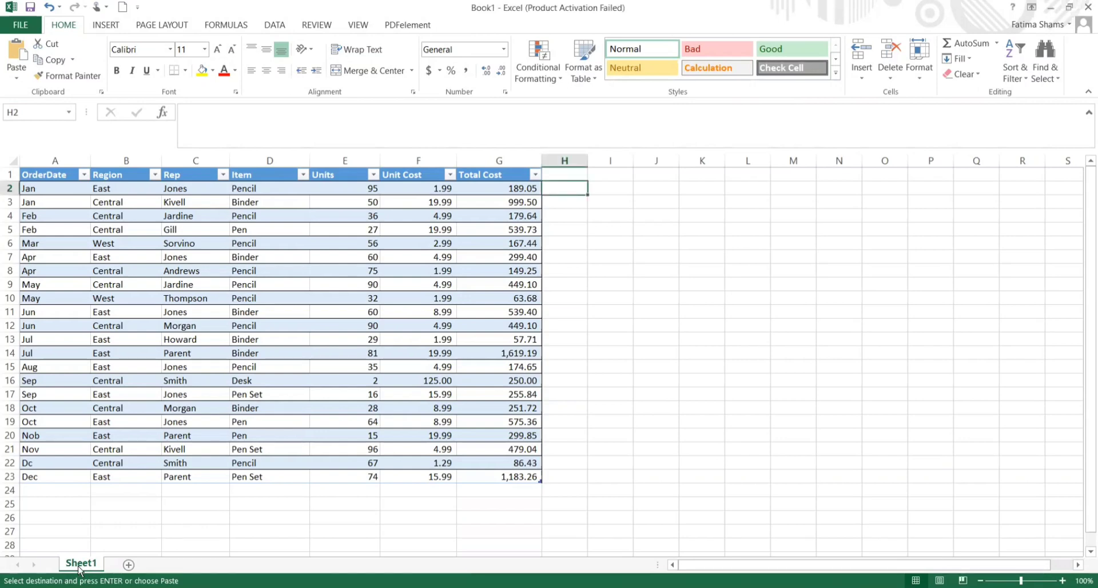
{"action": "right_click", "coordinate": [80, 566]}
{"action": "left_click", "coordinate": [115, 436]}
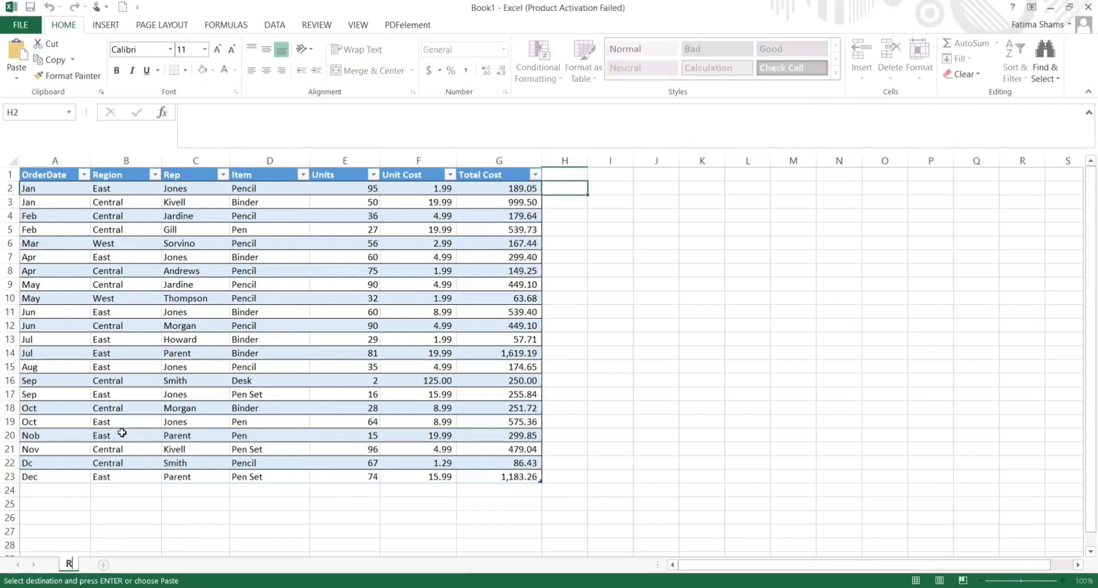
{"action": "type", "text": "Raw Data"}
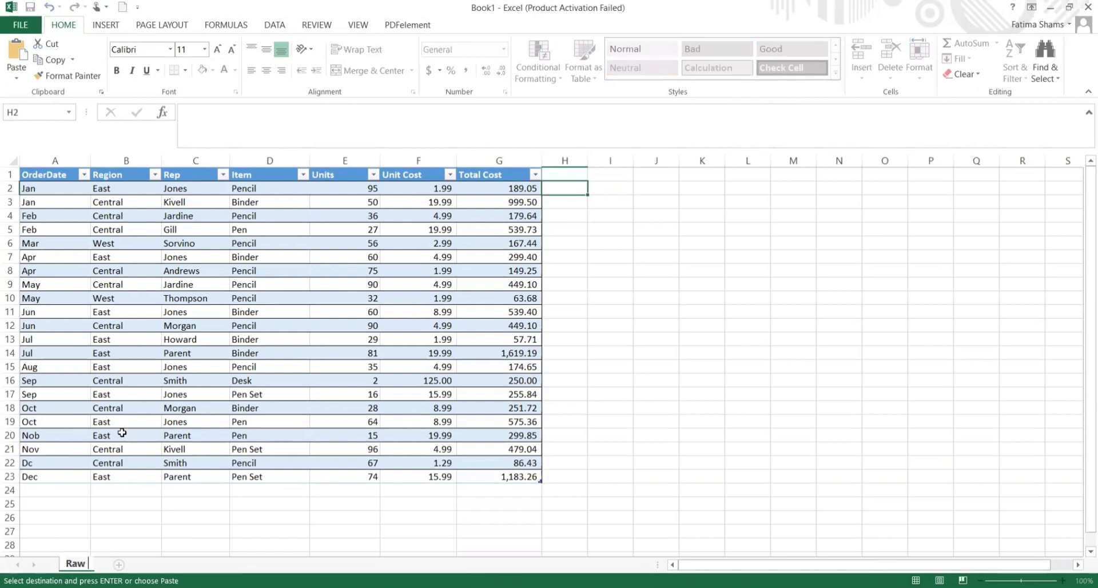
{"action": "key", "text": "Return"}
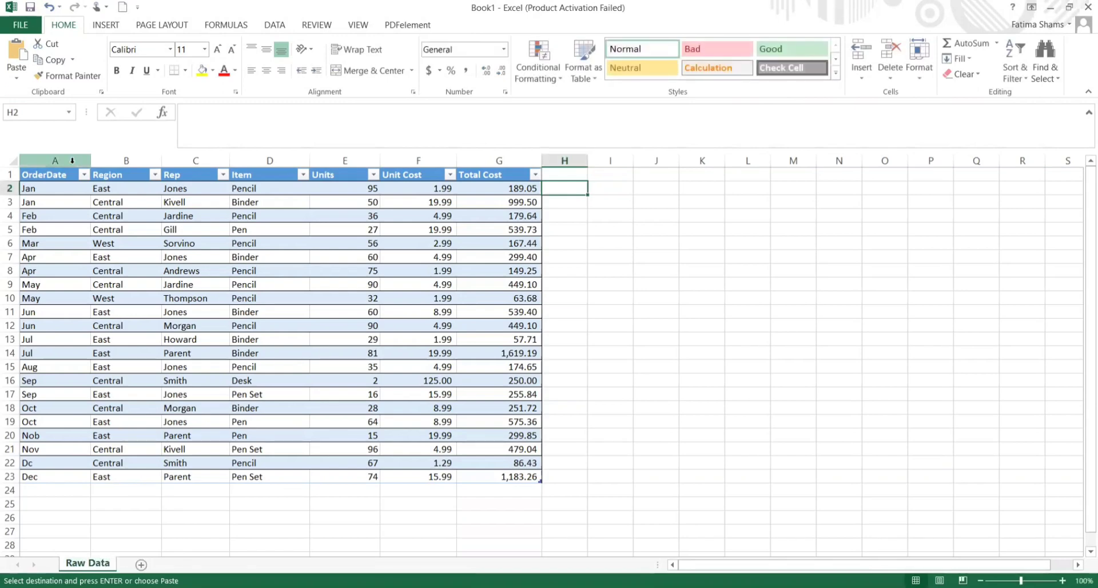
Create a PivotTable from the order data table (Table1) on a new worksheet.
{"action": "left_click", "coordinate": [44, 190]}
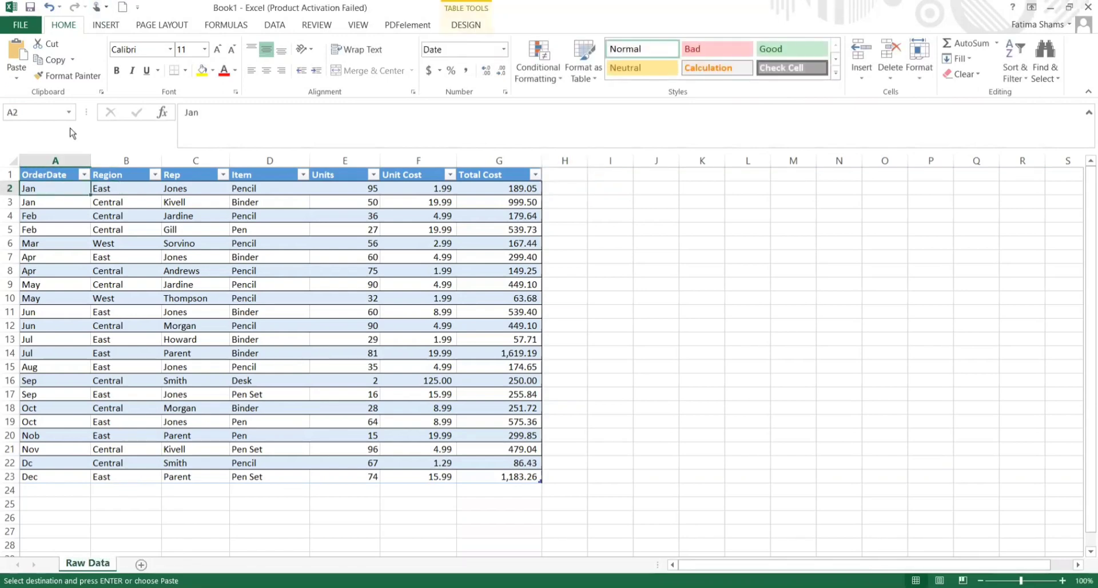
{"action": "left_click", "coordinate": [95, 26]}
{"action": "left_click", "coordinate": [22, 57]}
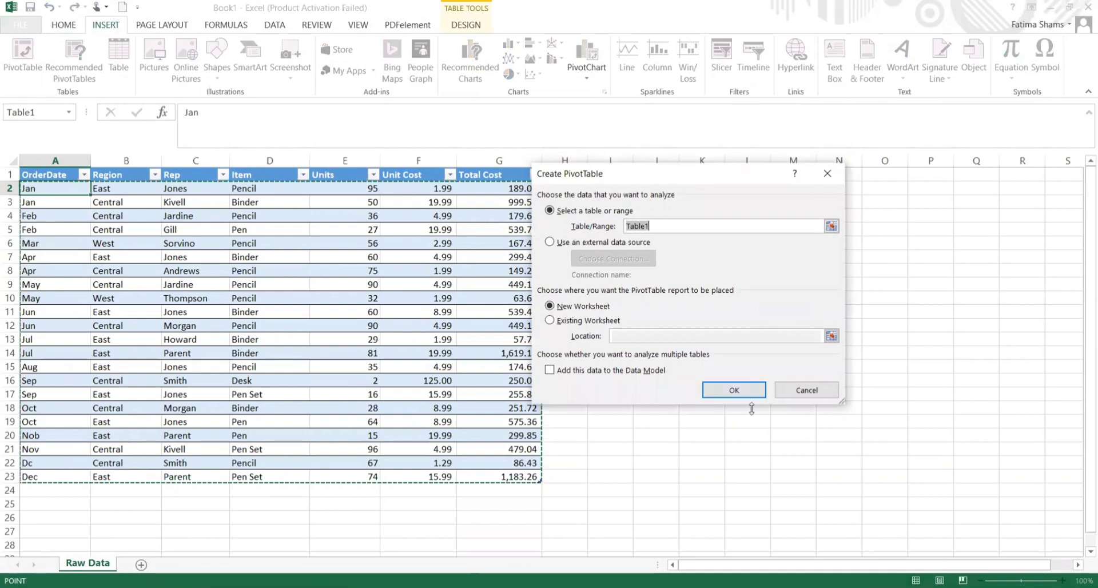
{"action": "left_click", "coordinate": [714, 397]}
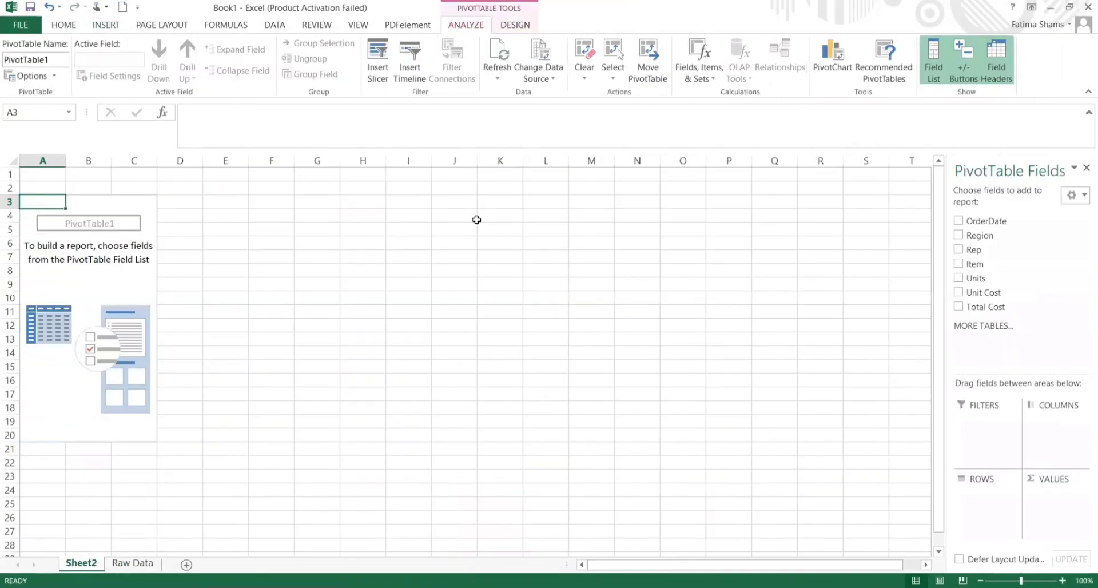
Add OrderDate as rows and Units as summed values to the PivotTable on Sheet2.
{"action": "left_click", "coordinate": [136, 564]}
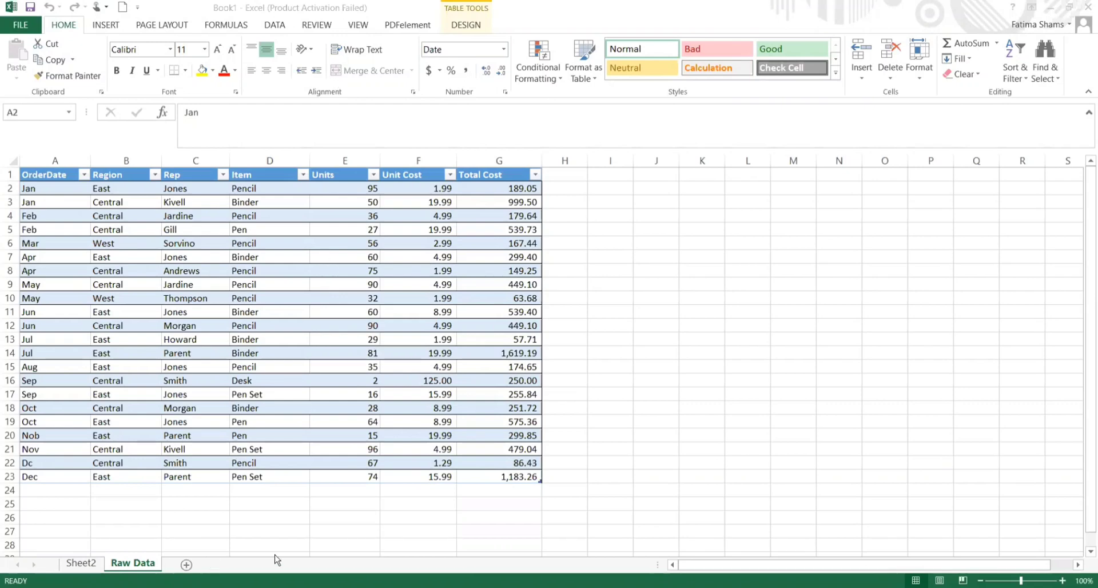
{"action": "left_click", "coordinate": [94, 565]}
{"action": "left_click", "coordinate": [80, 565]}
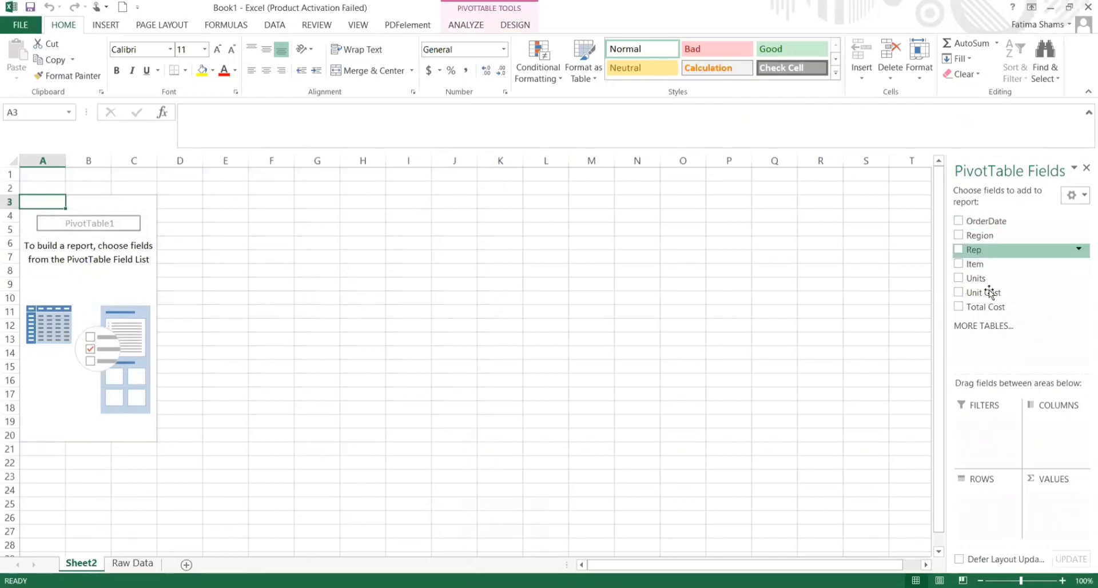
{"action": "left_click", "coordinate": [959, 221]}
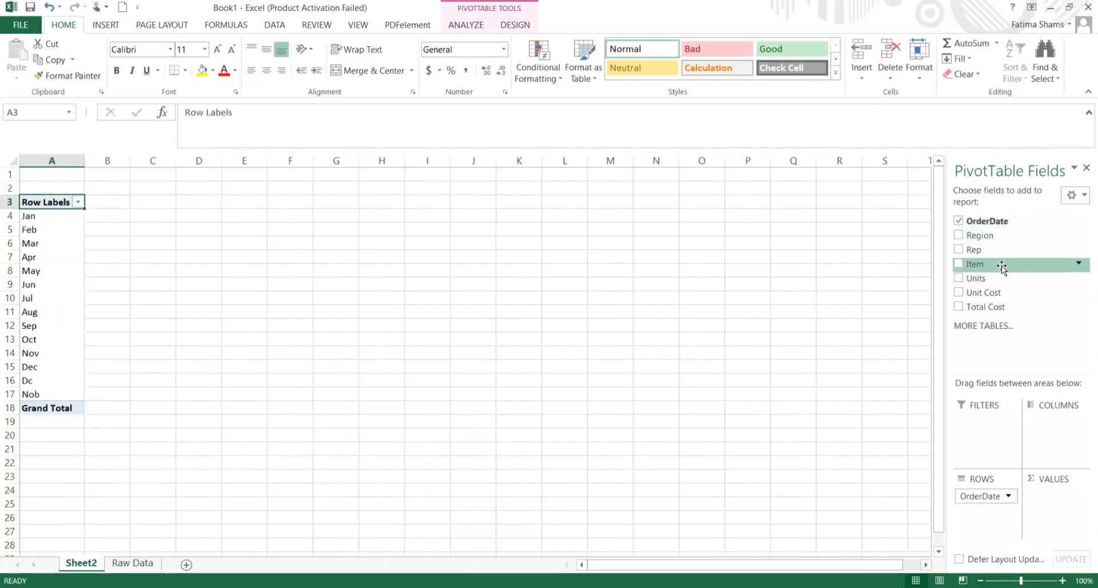
{"action": "left_click", "coordinate": [960, 280]}
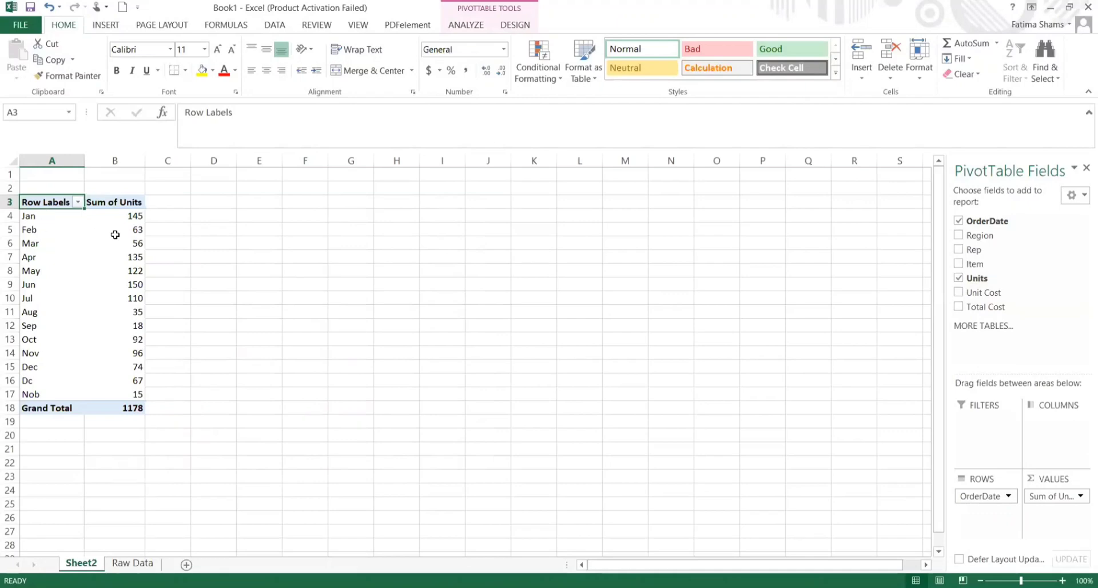
Insert a basic Line PivotChart based on the monthly units PivotTable.
{"action": "left_click", "coordinate": [114, 298]}
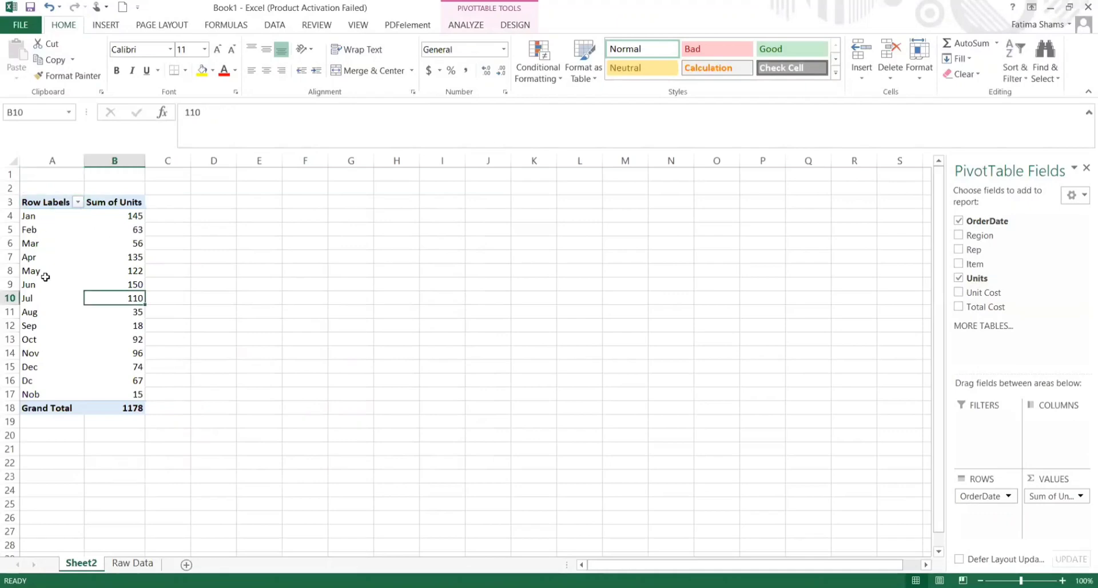
{"action": "left_click", "coordinate": [44, 271]}
{"action": "left_click", "coordinate": [106, 25]}
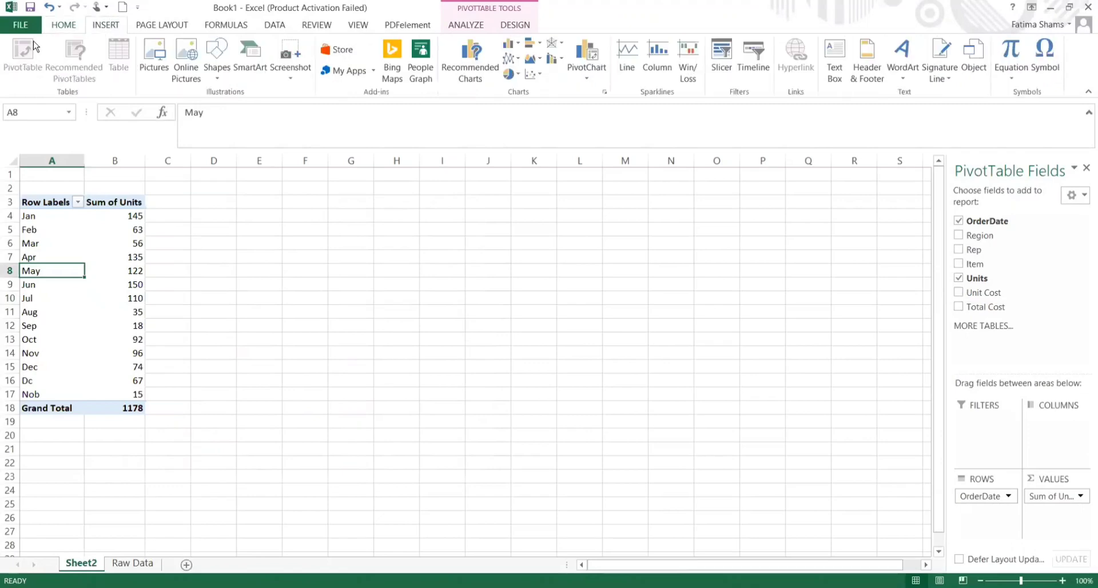
{"action": "left_click", "coordinate": [599, 80]}
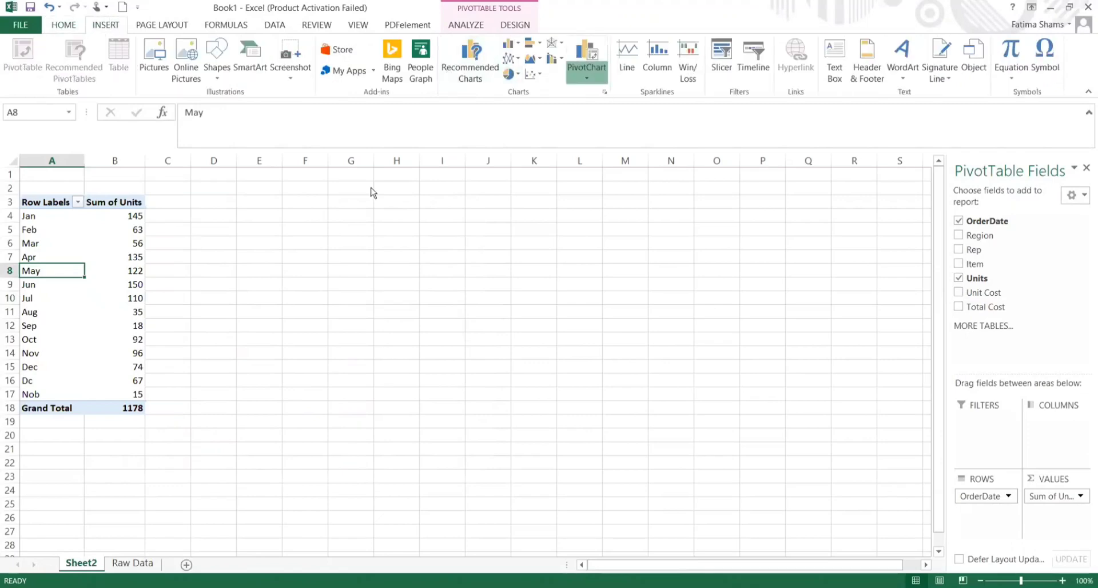
{"action": "left_click", "coordinate": [364, 182]}
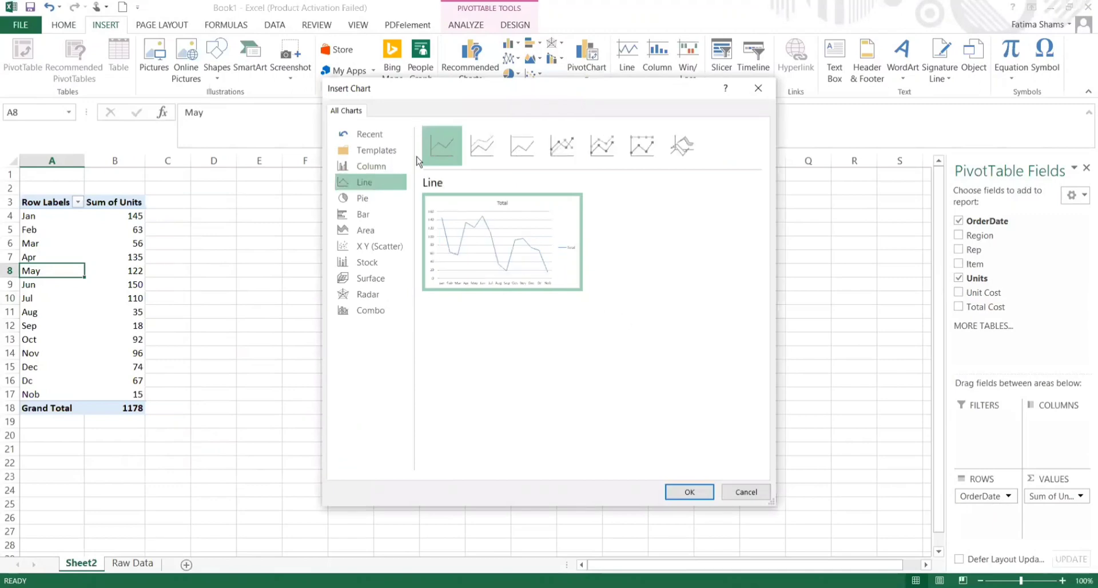
{"action": "left_click", "coordinate": [686, 492]}
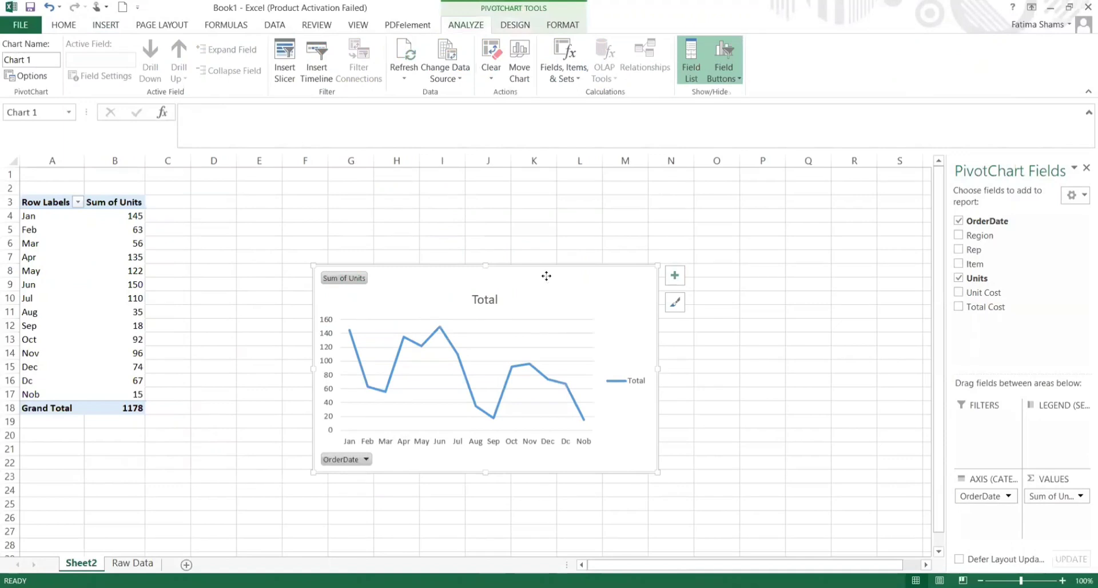
Move the line chart closer to the PivotTable and widen it to about column P, and delete its legend.
{"action": "left_click_drag", "start_coordinate": [485, 214], "coordinate": [458, 214]}
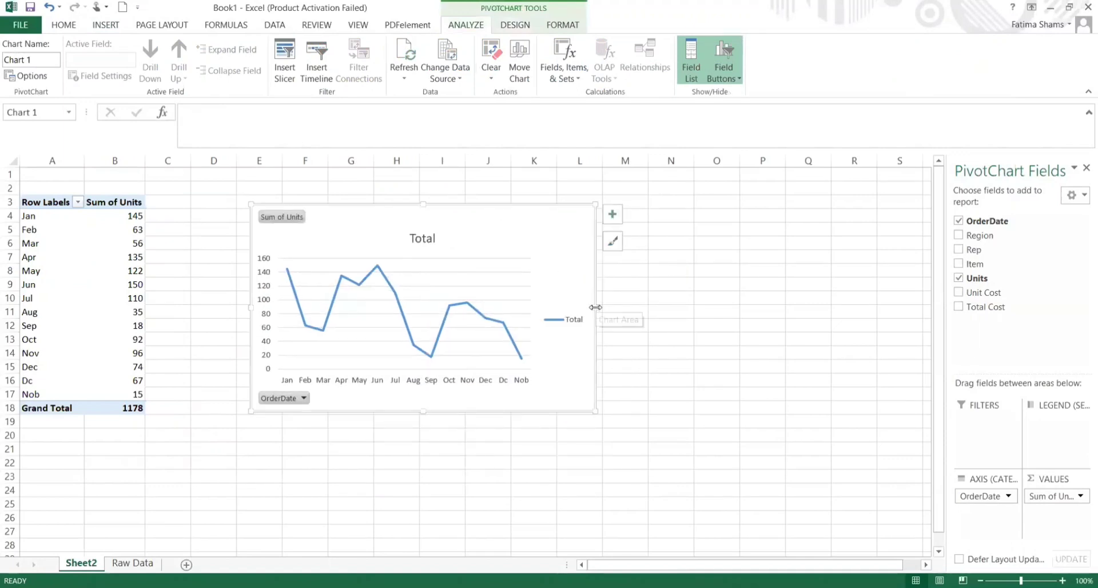
{"action": "left_click_drag", "start_coordinate": [595, 308], "coordinate": [791, 314]}
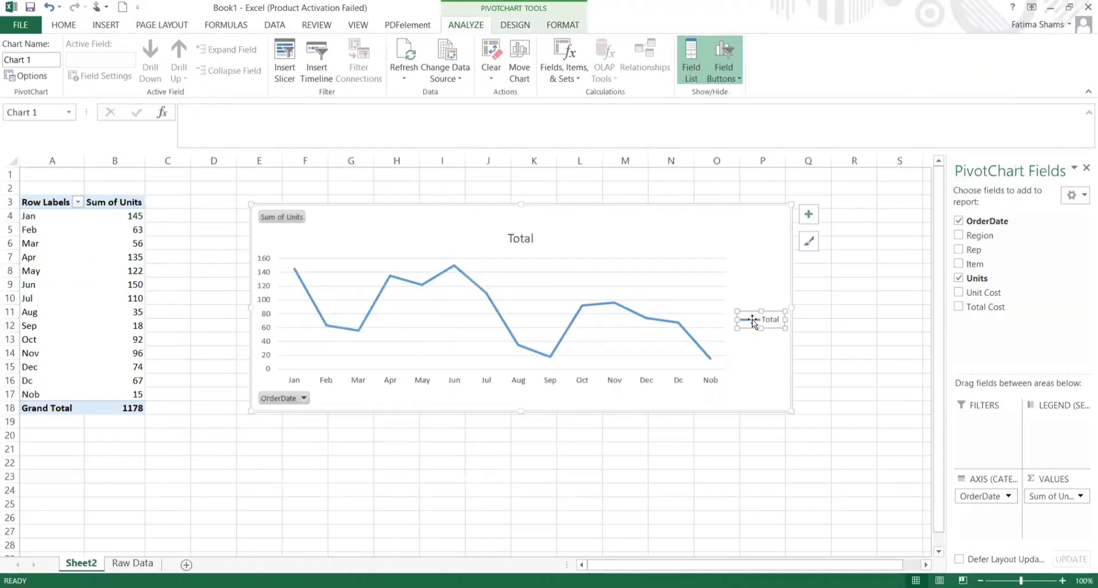
{"action": "key", "text": "Delete"}
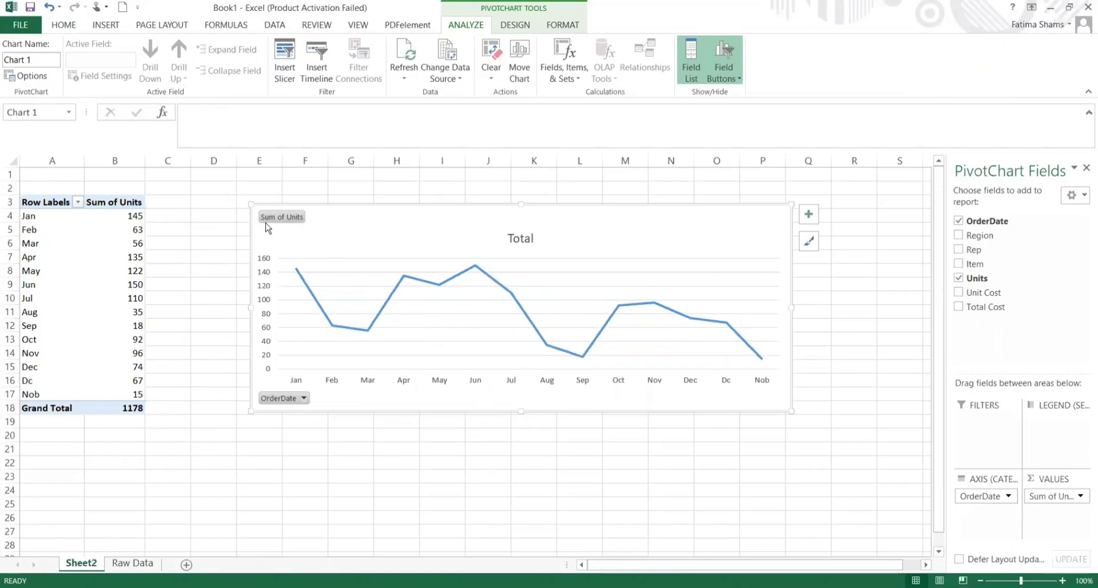
Examine the formatting options for the chart's major gridlines and plot area, including the list of chart elements.
{"action": "left_click", "coordinate": [343, 269]}
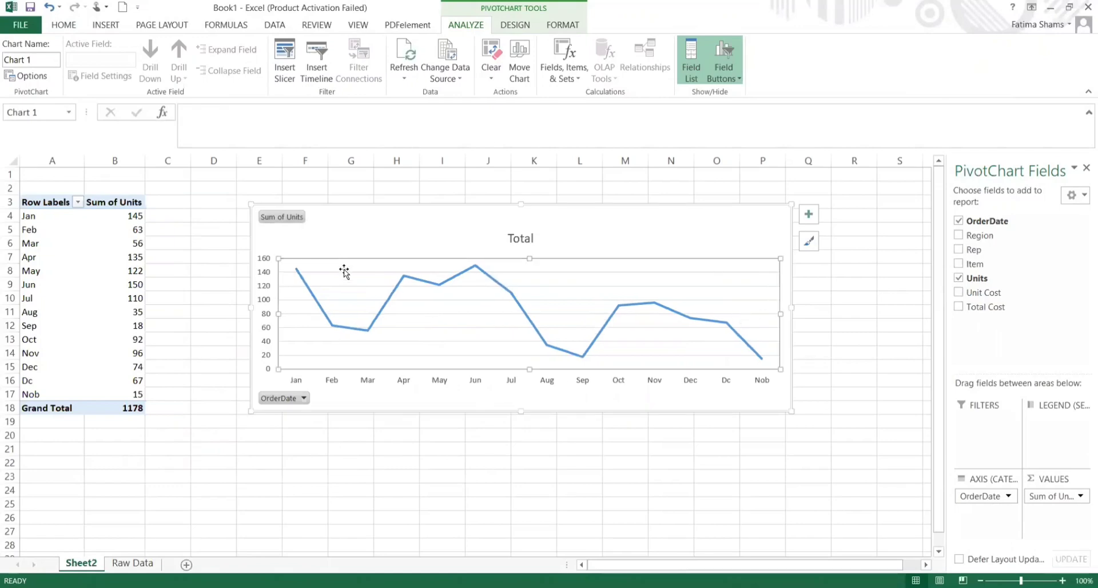
{"action": "double_click", "coordinate": [591, 276]}
{"action": "left_click", "coordinate": [588, 272]}
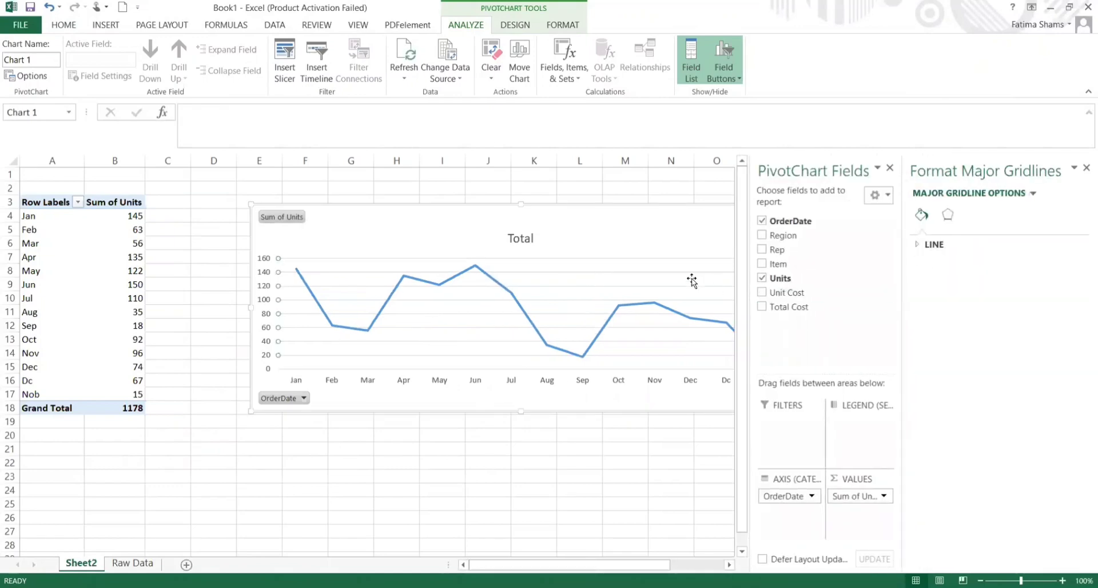
{"action": "left_click", "coordinate": [656, 269]}
{"action": "left_click", "coordinate": [650, 275]}
{"action": "left_click", "coordinate": [555, 276]}
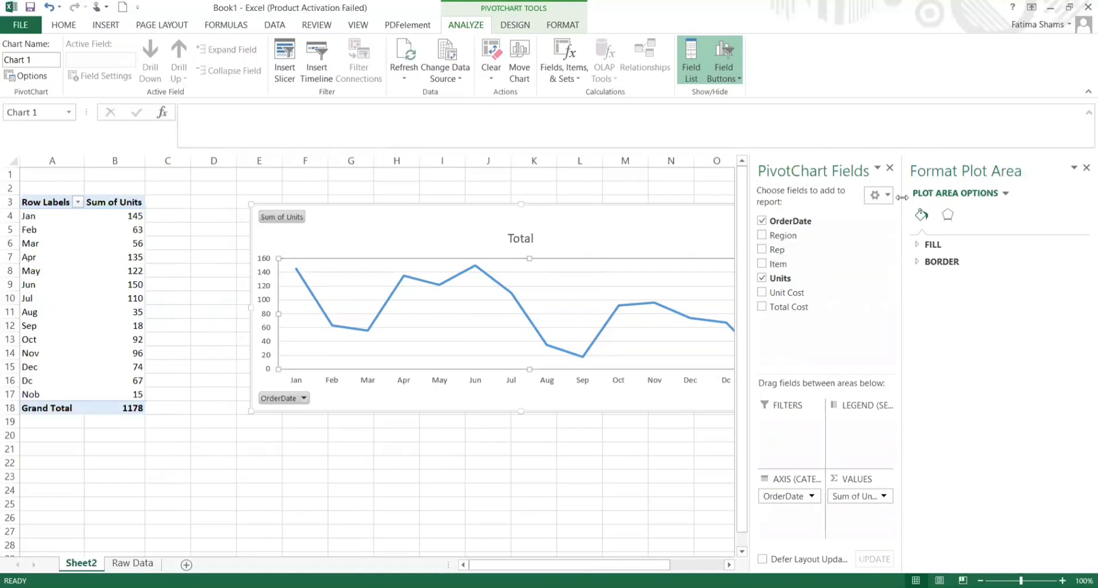
{"action": "left_click", "coordinate": [948, 214]}
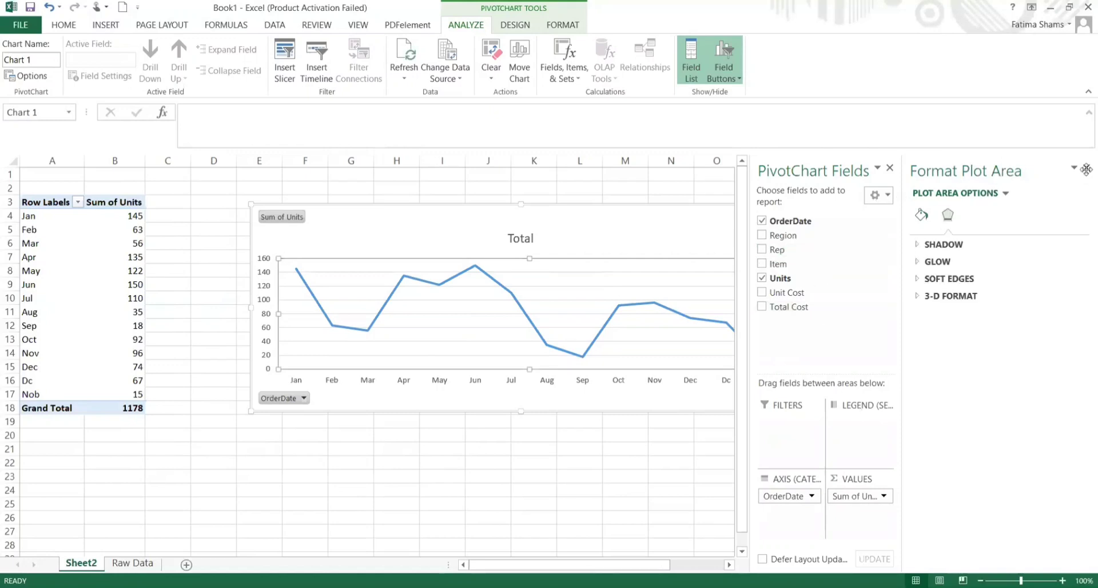
{"action": "left_click", "coordinate": [921, 215]}
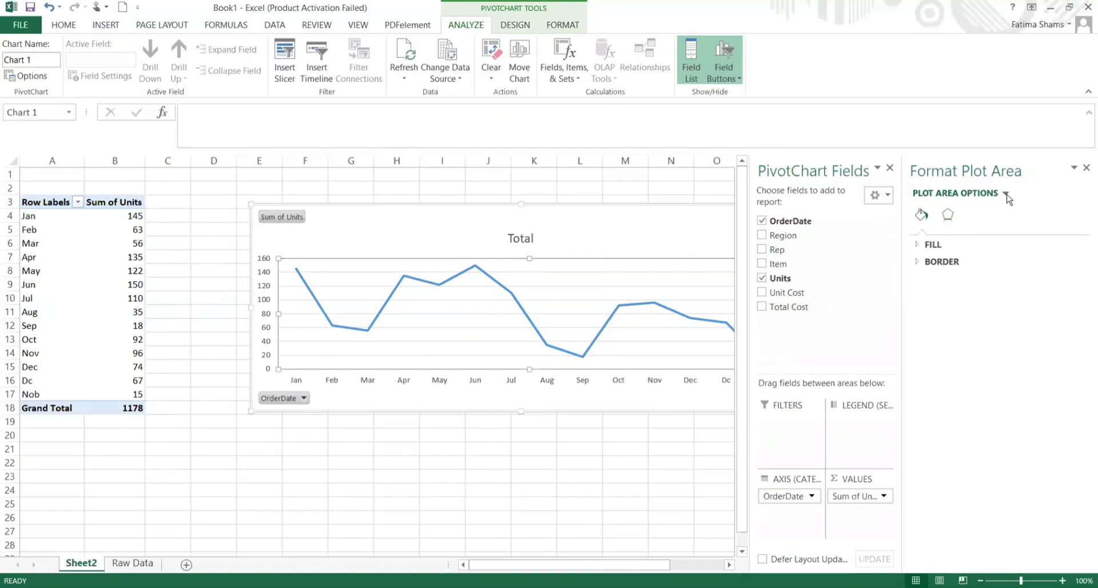
{"action": "left_click", "coordinate": [1005, 194]}
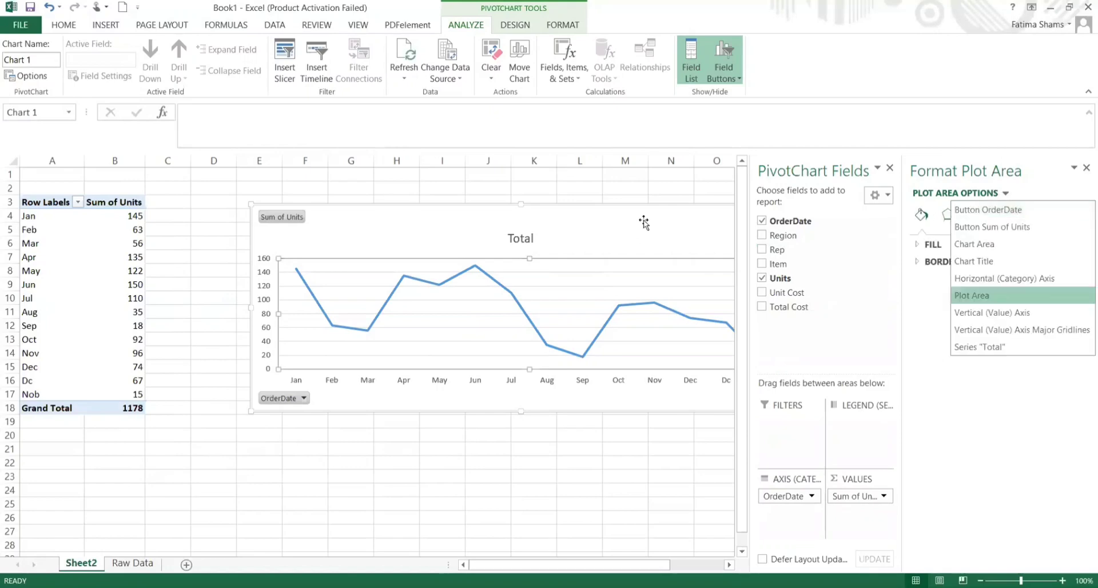
Set the chart's major gridlines to No line and delete the vertical value axis.
{"action": "key", "text": "alt+Tab"}
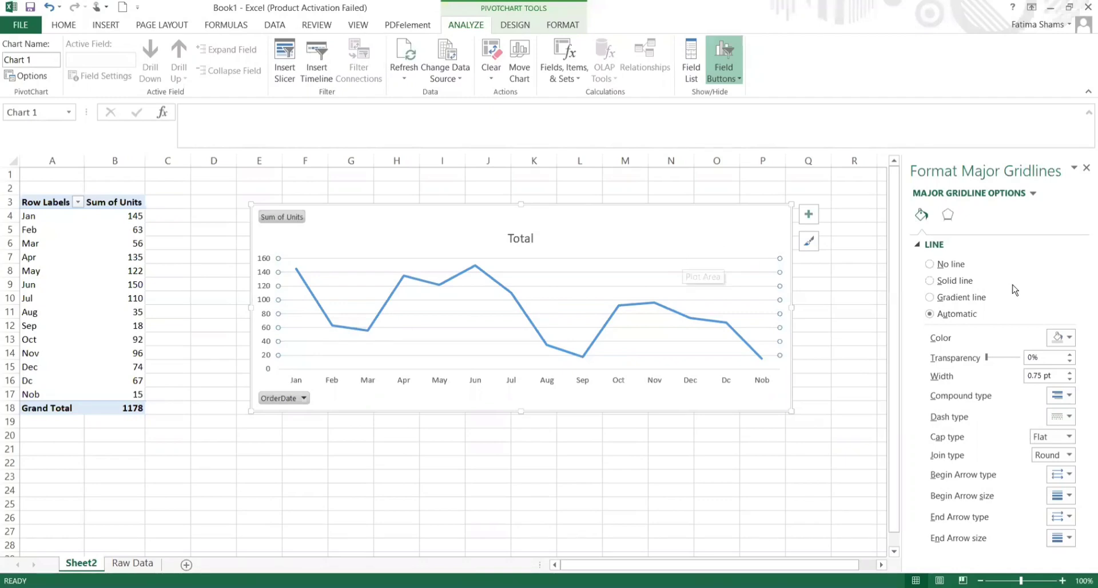
{"action": "left_click", "coordinate": [930, 264]}
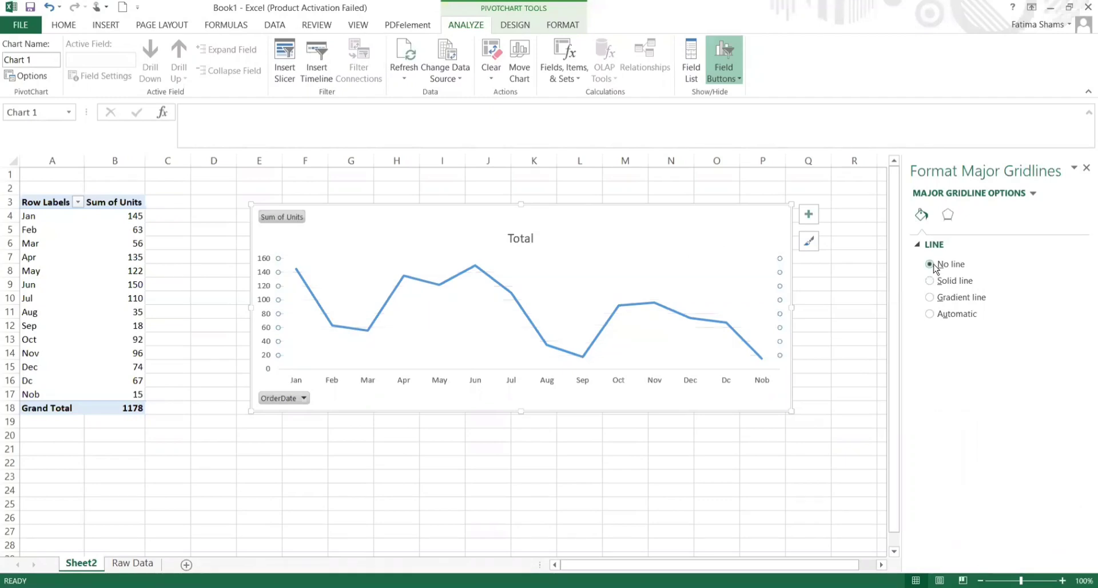
{"action": "left_click", "coordinate": [264, 271]}
{"action": "key", "text": "Delete"}
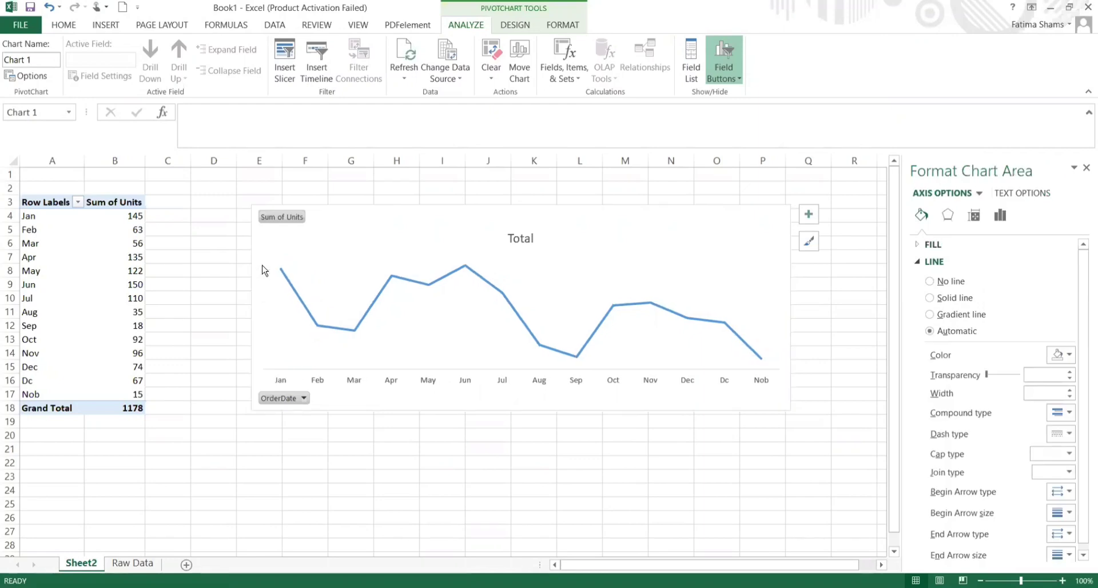
Add data labels to the line chart and position them Above the points.
{"action": "left_click", "coordinate": [808, 214]}
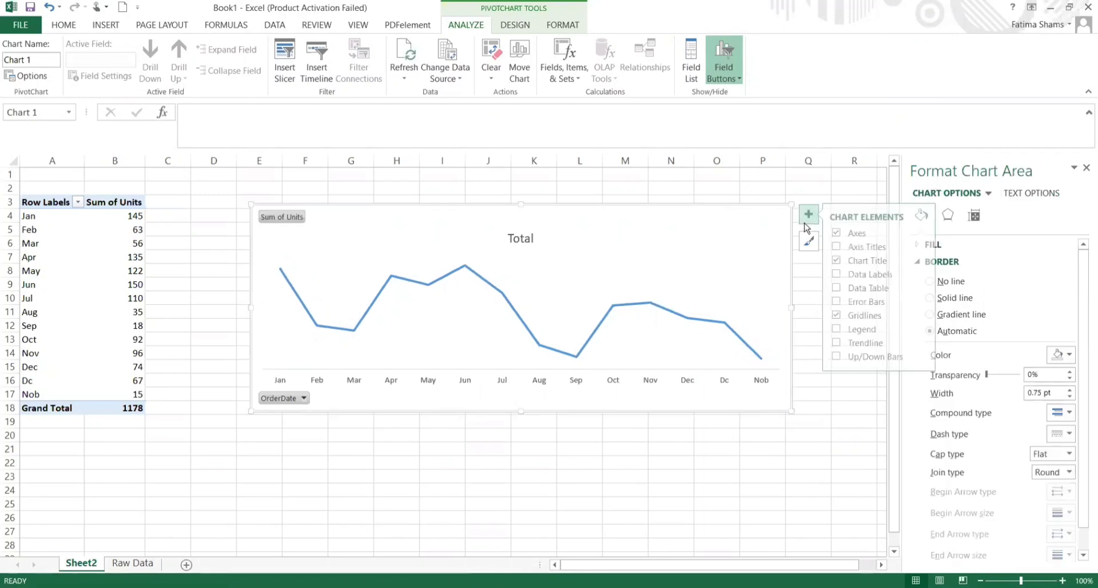
{"action": "left_click", "coordinate": [849, 276]}
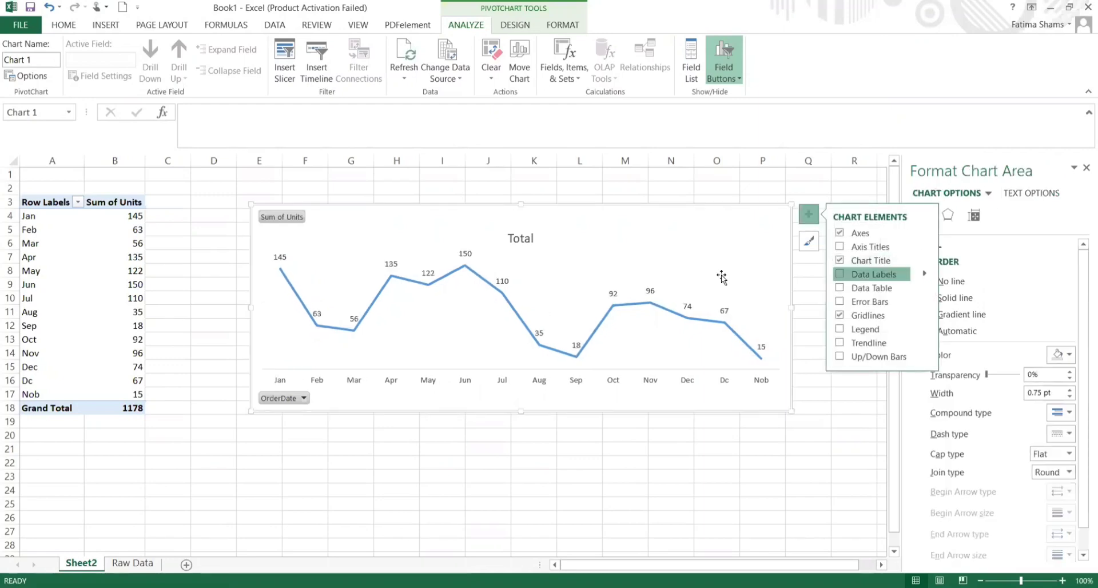
{"action": "left_click", "coordinate": [924, 273]}
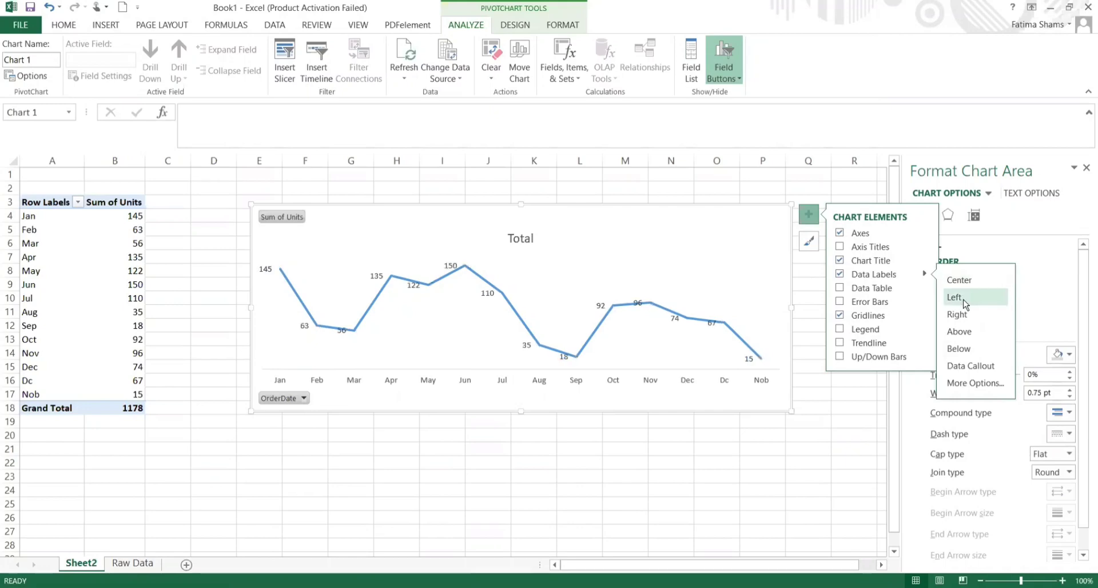
{"action": "left_click", "coordinate": [966, 332]}
Change the chart title to "Total Sales".
{"action": "left_click", "coordinate": [516, 239]}
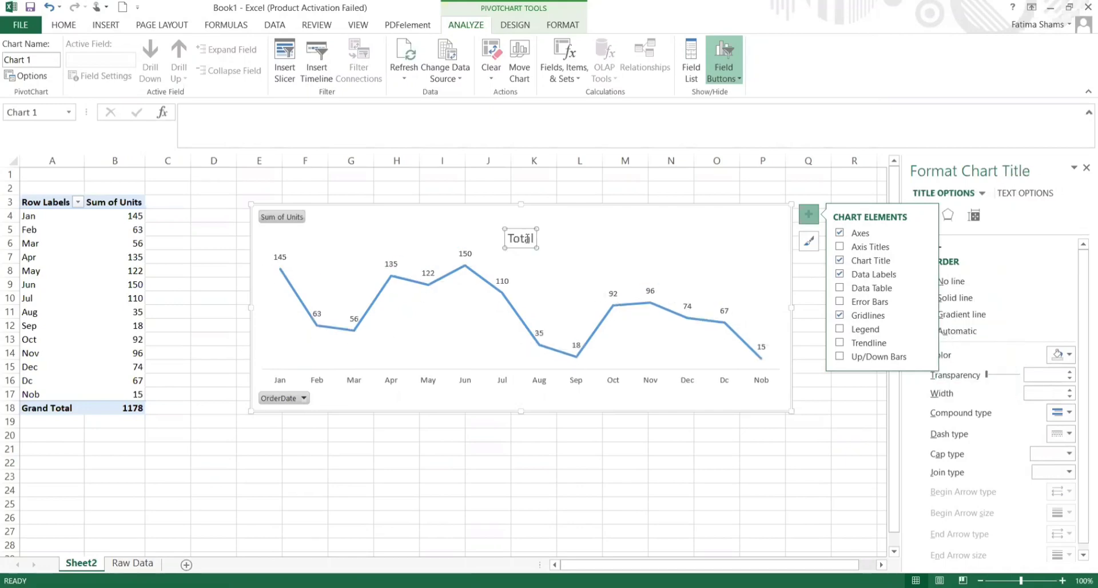
{"action": "left_click", "coordinate": [525, 240]}
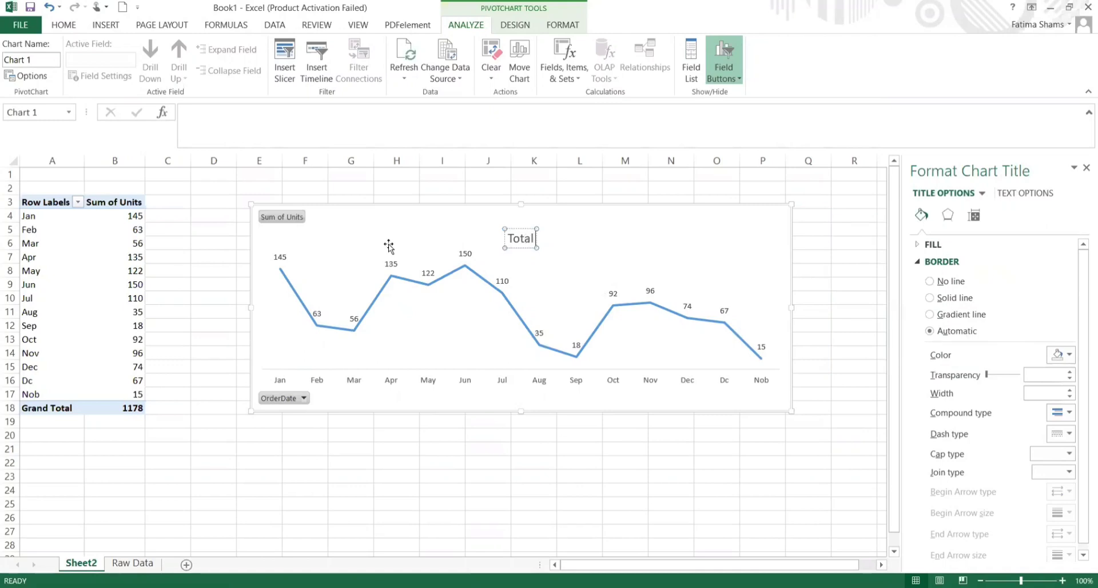
{"action": "type", "text": "Sale"}
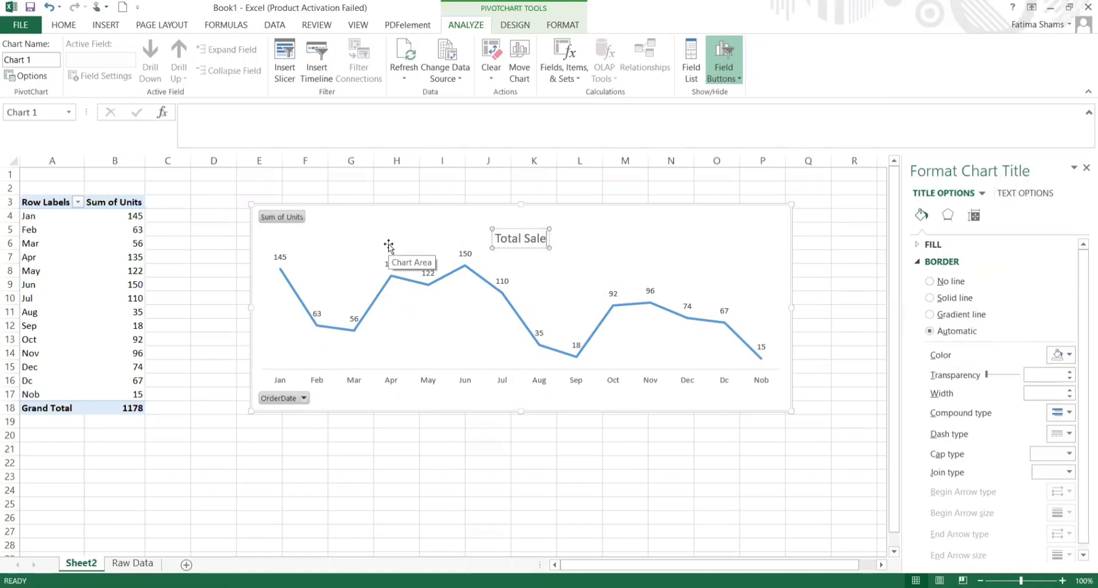
{"action": "type", "text": "s"}
{"action": "key", "text": "Return"}
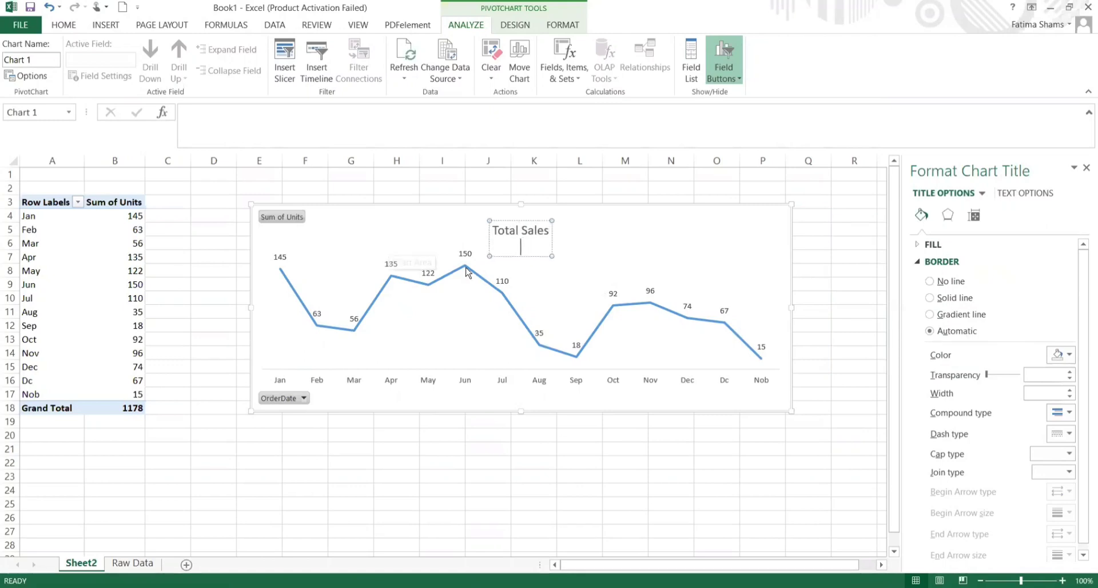
Remove the empty second line from the chart title and copy the whole chart.
{"action": "key", "text": "BackSpace"}
{"action": "left_click", "coordinate": [198, 384]}
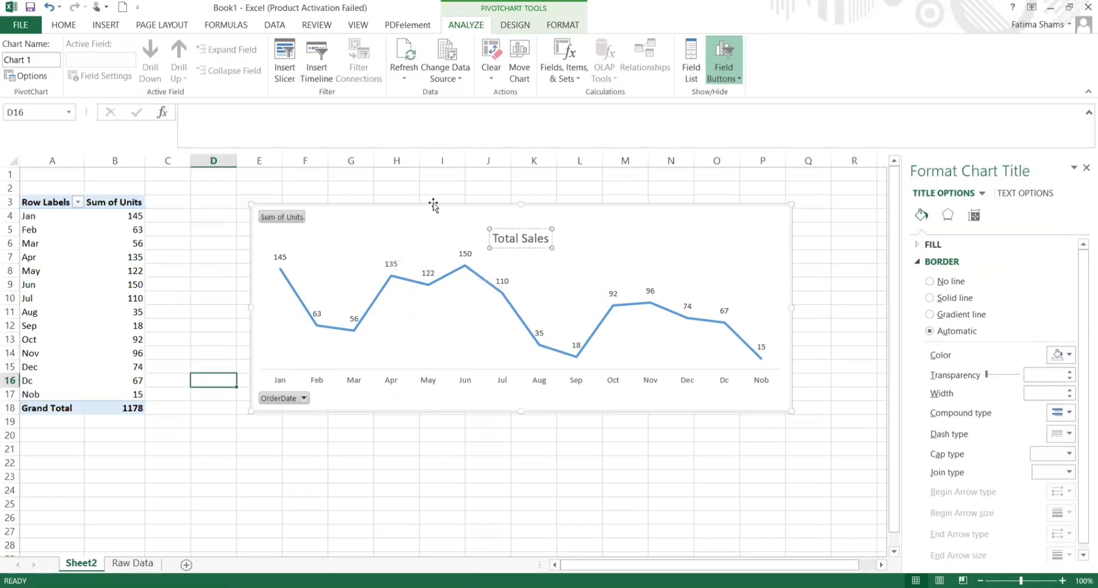
{"action": "left_click", "coordinate": [359, 220]}
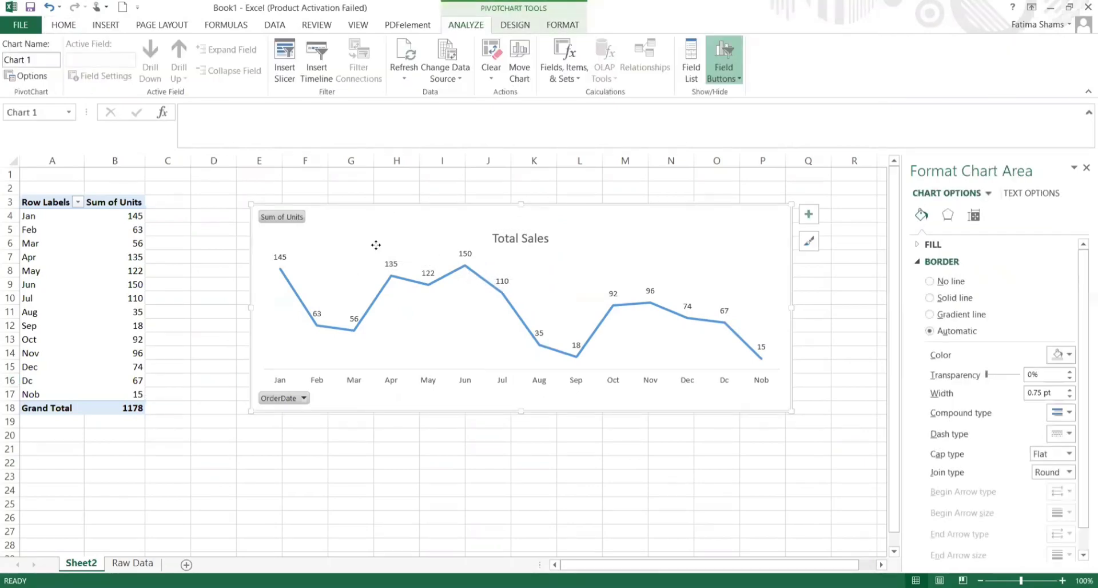
{"action": "right_click", "coordinate": [387, 267]}
Add a new worksheet before Raw Data and rename it Dashboard.
{"action": "left_click", "coordinate": [189, 565]}
{"action": "left_click", "coordinate": [186, 565]}
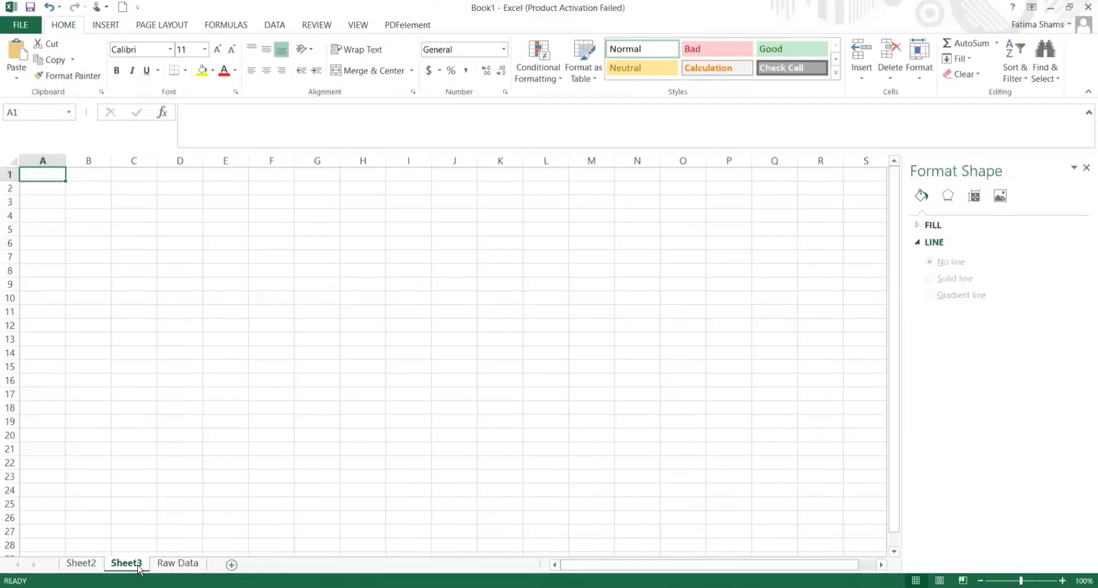
{"action": "right_click", "coordinate": [138, 568]}
{"action": "left_click", "coordinate": [175, 434]}
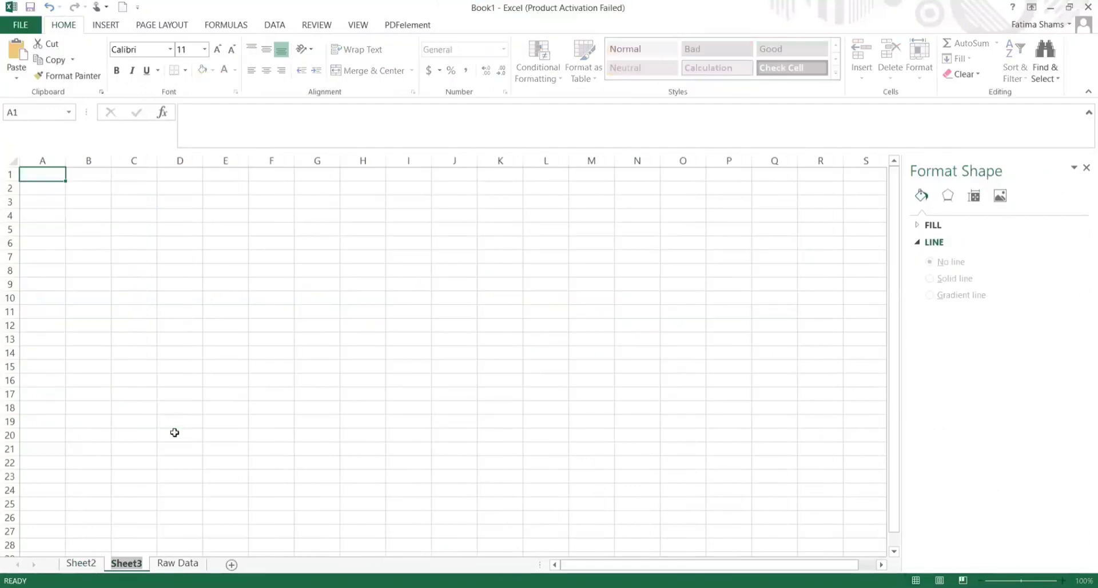
{"action": "type", "text": "Dashboard"}
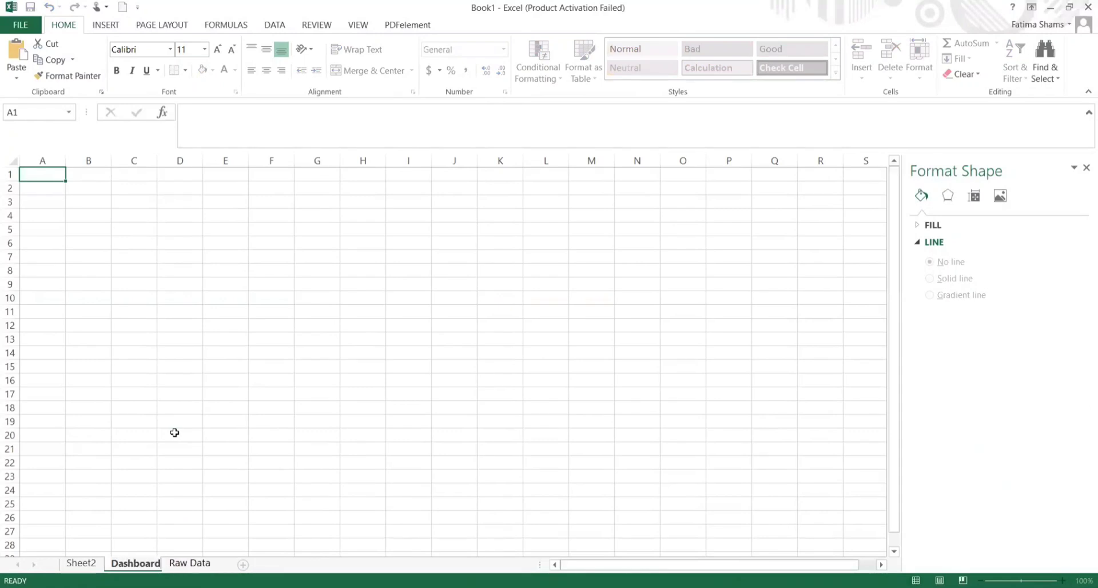
{"action": "key", "text": "Return"}
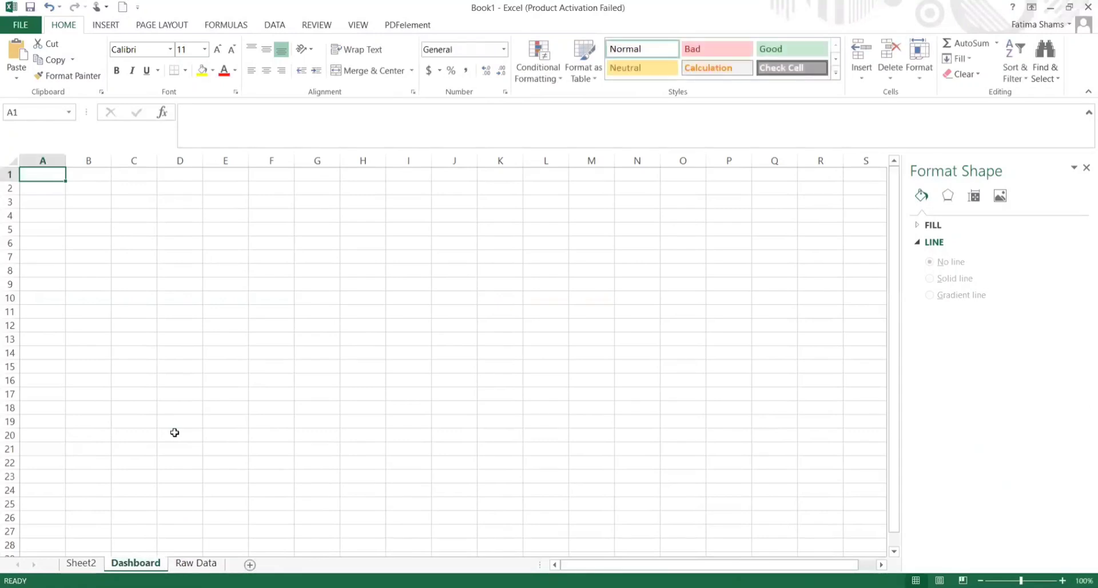
Paste the copied Total Sales chart onto the Dashboard sheet at cell B2.
{"action": "left_click", "coordinate": [71, 190]}
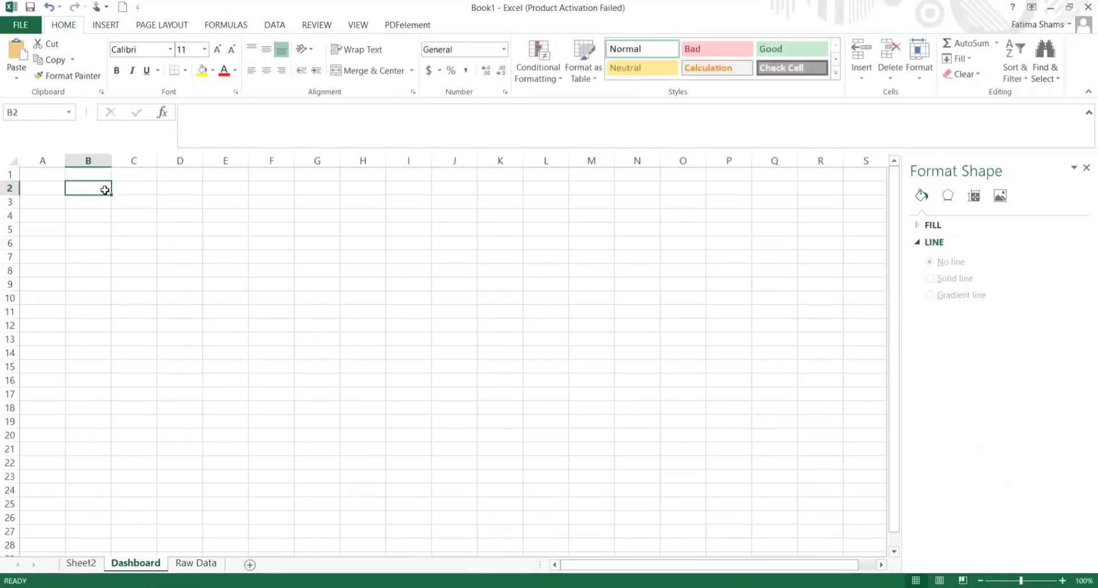
{"action": "right_click", "coordinate": [105, 190]}
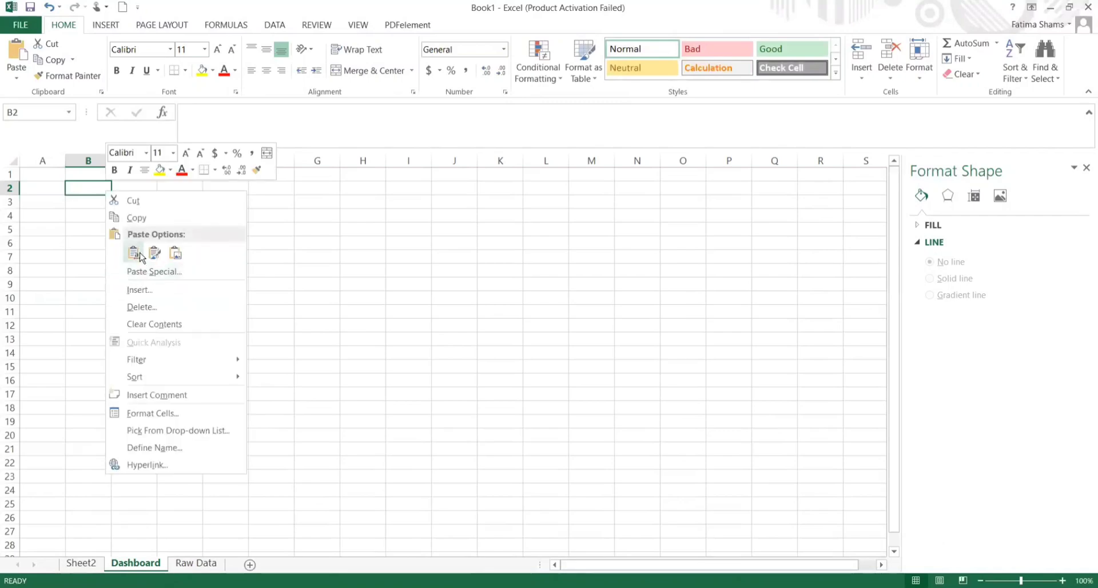
{"action": "key", "text": "ctrl+v"}
{"action": "left_click", "coordinate": [509, 254]}
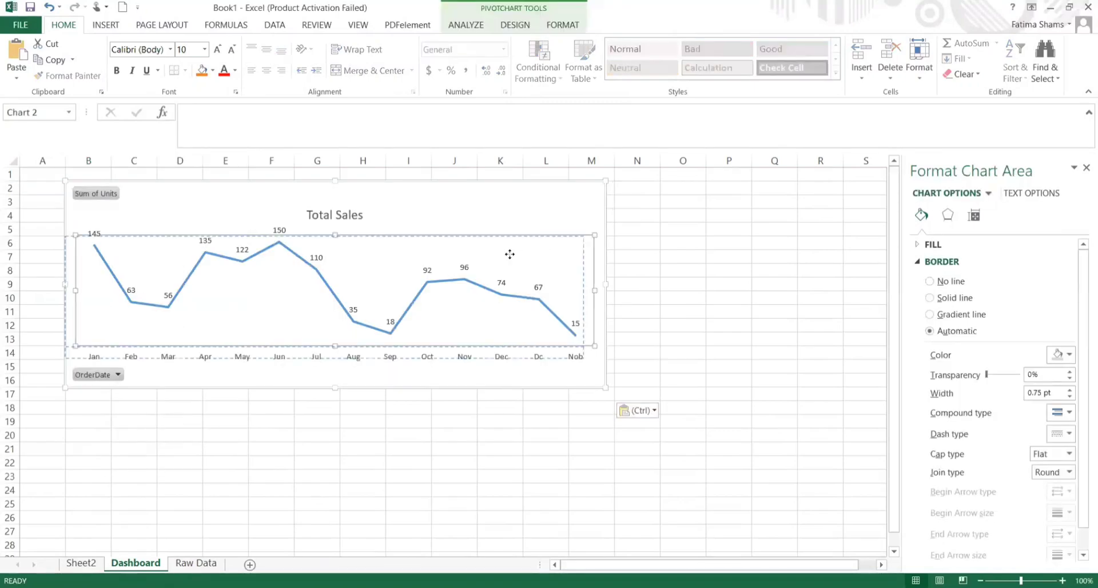
{"action": "left_click", "coordinate": [541, 253]}
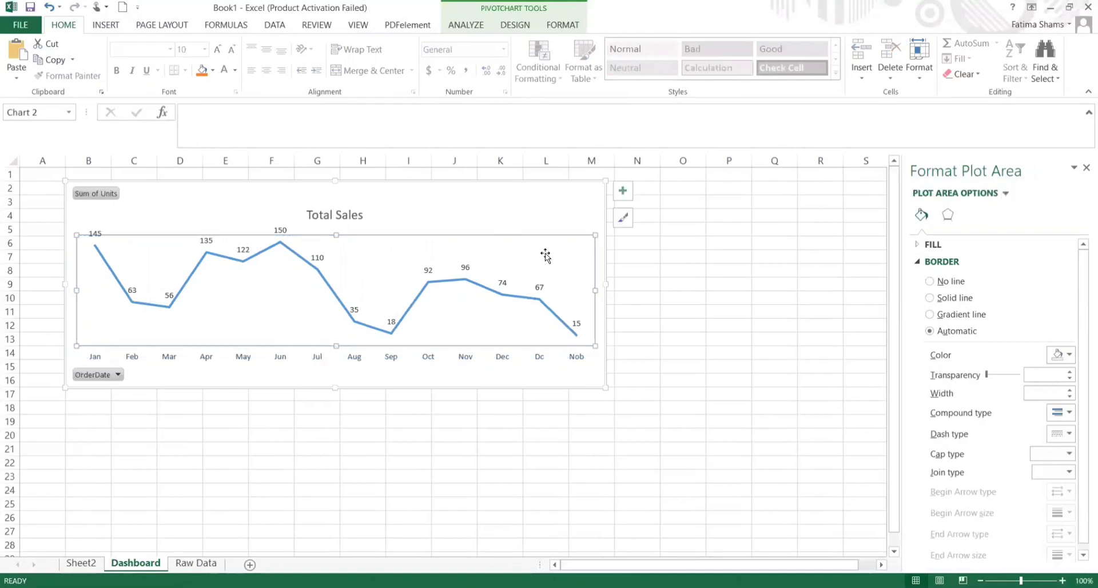
{"action": "left_click", "coordinate": [766, 332]}
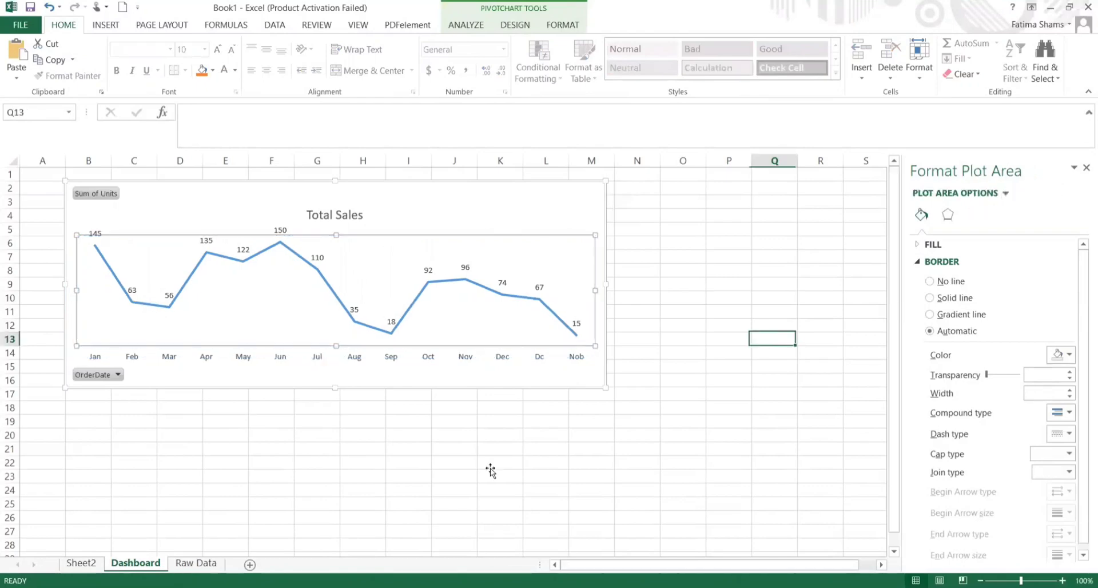
Create a PivotTable from the Raw Data table on a new worksheet, with Rep as rows and the sum of Units as values.
{"action": "left_click", "coordinate": [191, 563]}
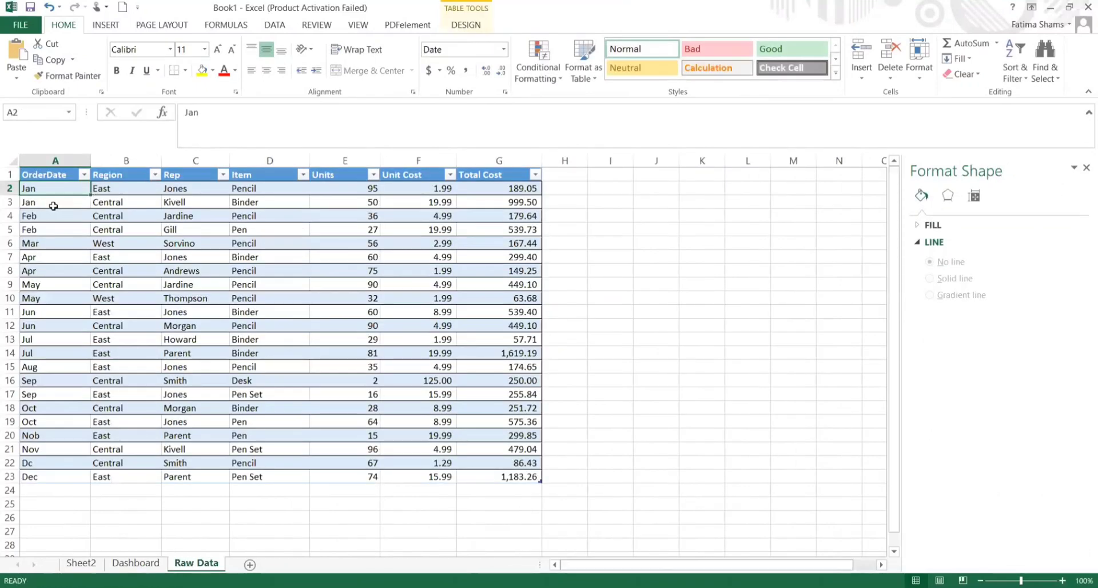
{"action": "left_click", "coordinate": [86, 204]}
{"action": "left_click", "coordinate": [106, 26]}
{"action": "left_click", "coordinate": [23, 60]}
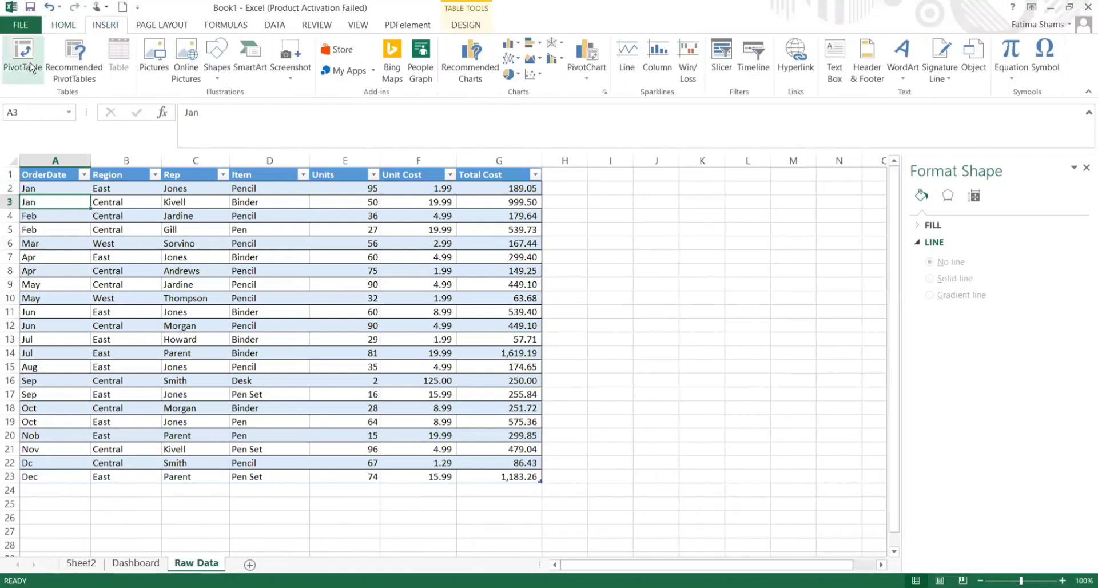
{"action": "left_click", "coordinate": [738, 392]}
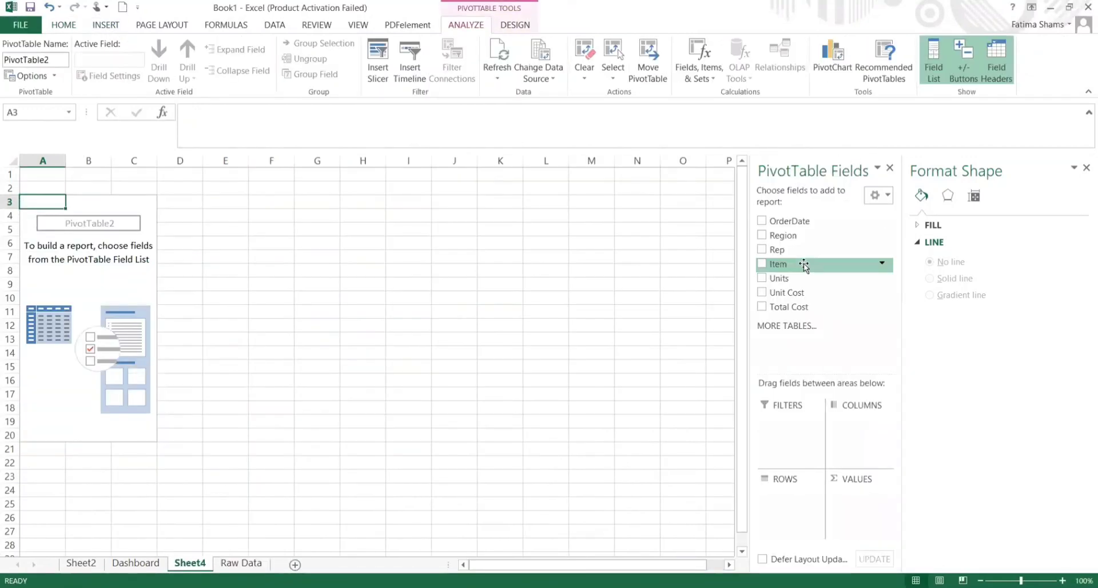
{"action": "left_click", "coordinate": [763, 250]}
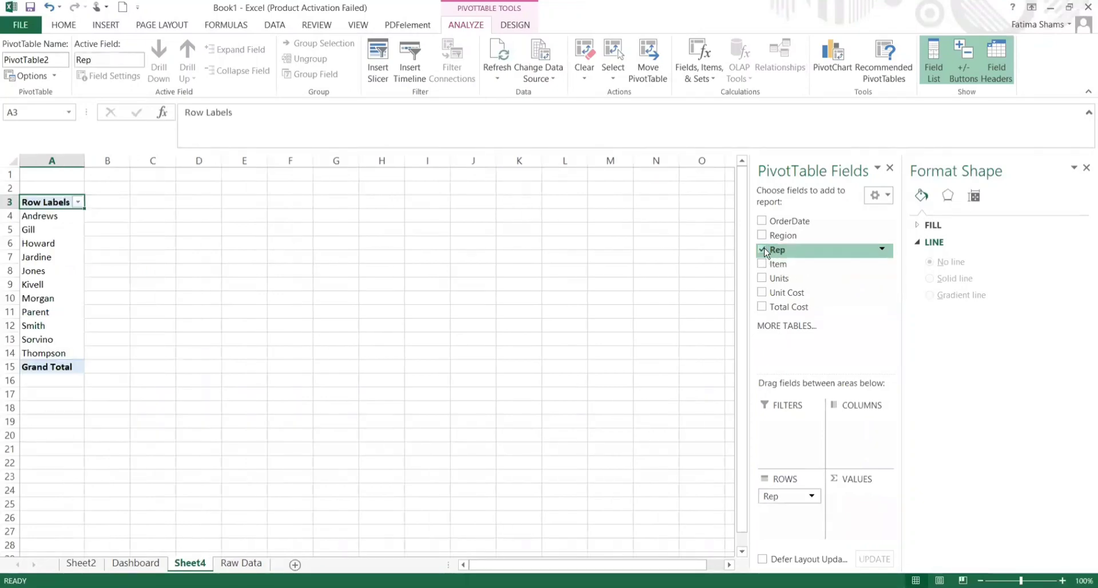
{"action": "left_click", "coordinate": [762, 278]}
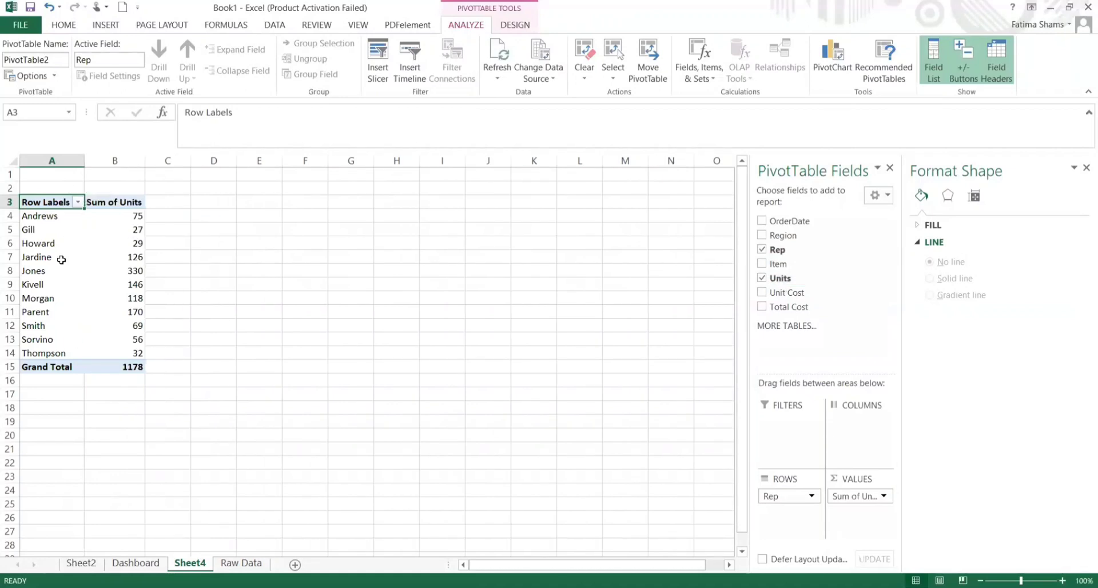
Sort the Rep row labels of the PivotTable from A to Z.
{"action": "left_click", "coordinate": [28, 245]}
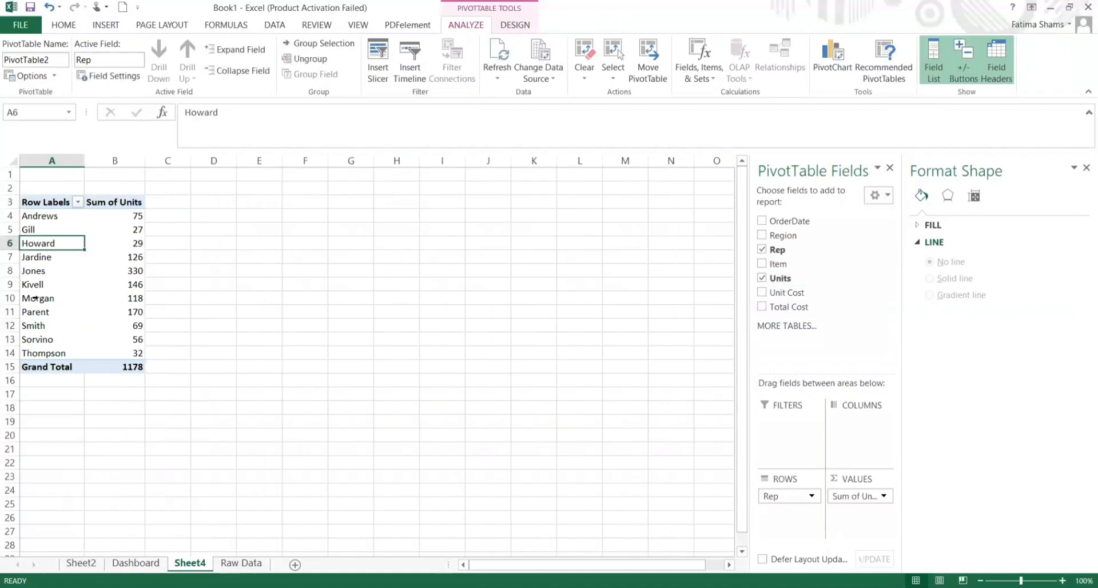
{"action": "left_click", "coordinate": [47, 279]}
{"action": "left_click", "coordinate": [35, 270]}
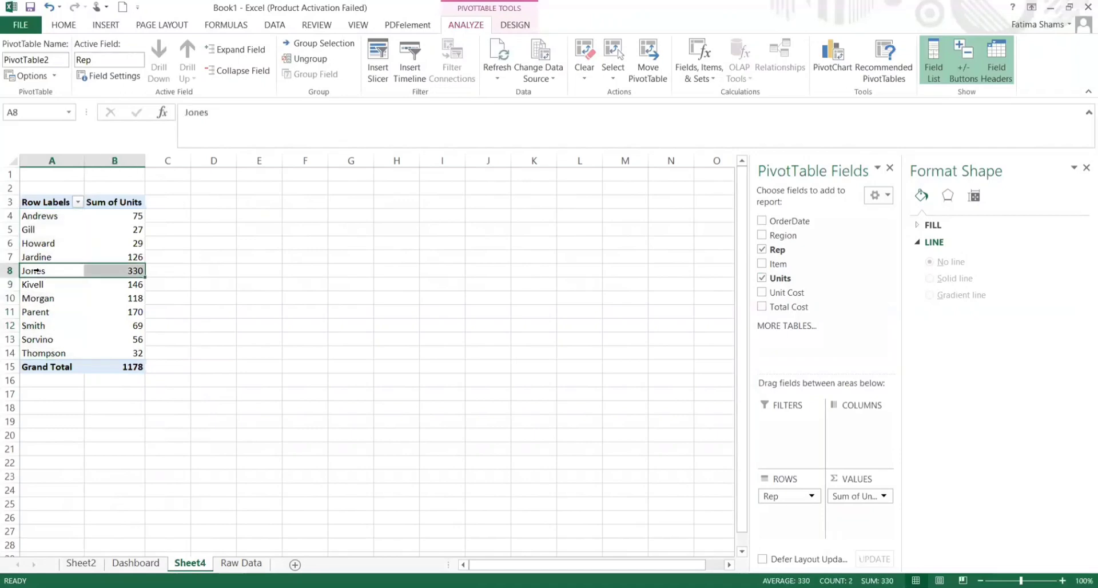
{"action": "left_click", "coordinate": [59, 315]}
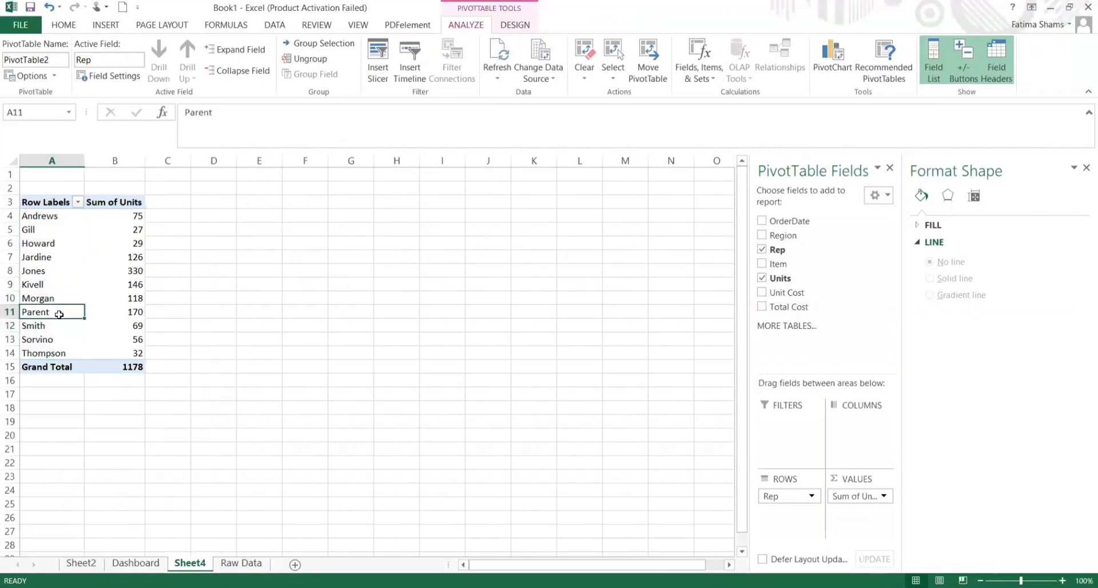
{"action": "right_click", "coordinate": [60, 315]}
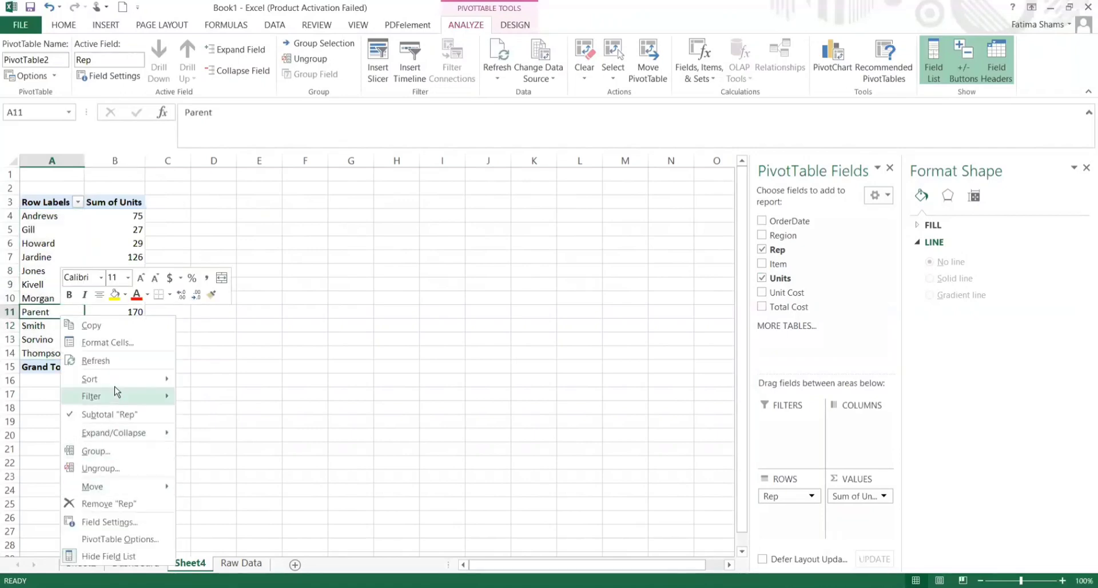
{"action": "mouse_move", "coordinate": [171, 381]}
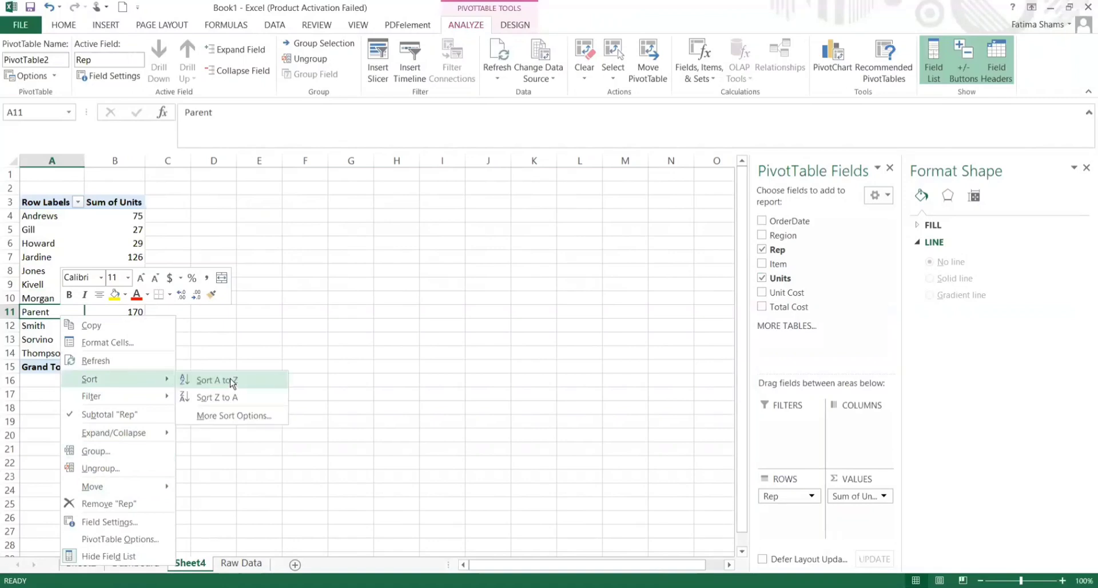
{"action": "key", "text": "Escape"}
{"action": "left_click", "coordinate": [486, 215]}
Insert a Clustered Bar PivotChart from the Rep PivotTable and move it beside the table, with its upper edge at row 3.
{"action": "left_click", "coordinate": [67, 242]}
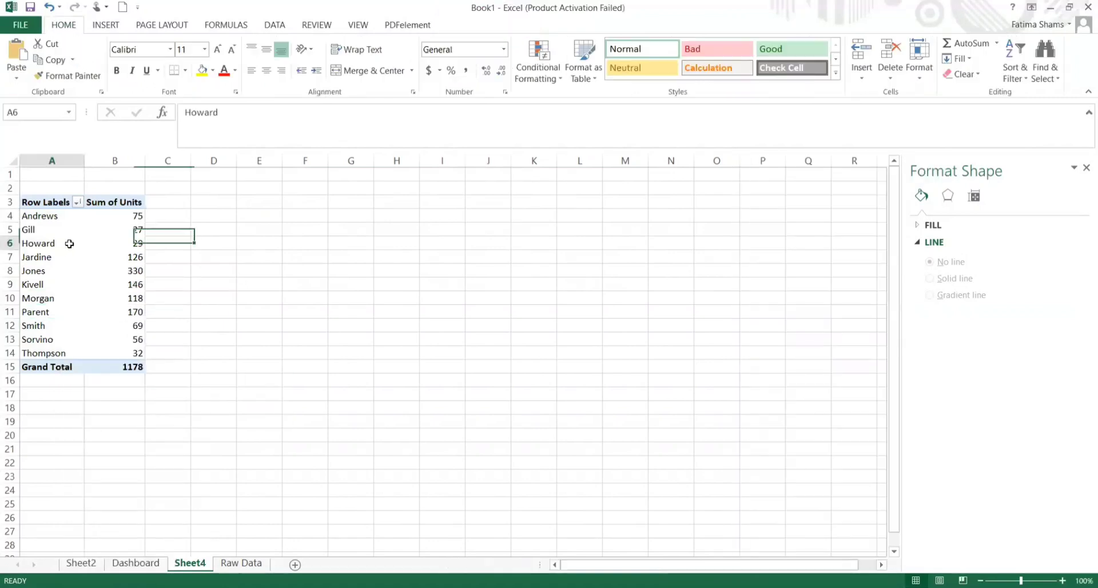
{"action": "left_click", "coordinate": [95, 27]}
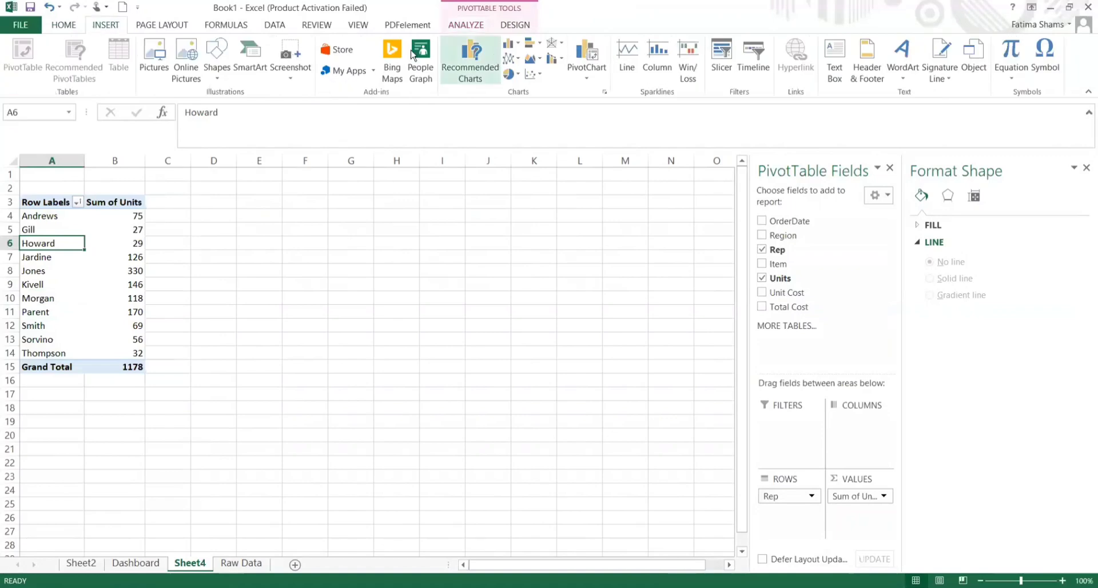
{"action": "left_click", "coordinate": [587, 77]}
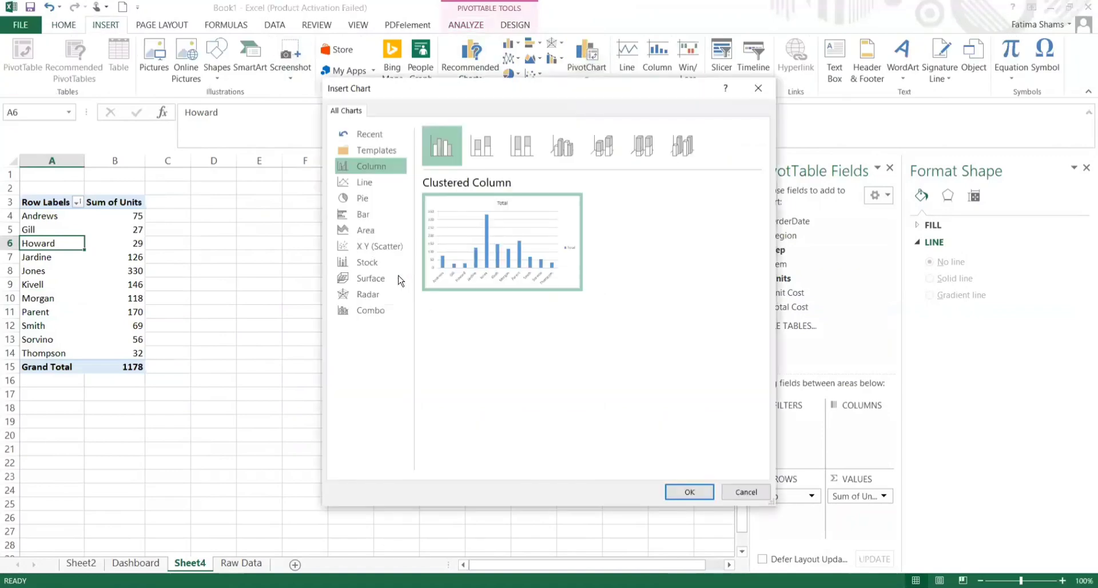
{"action": "mouse_move", "coordinate": [433, 246]}
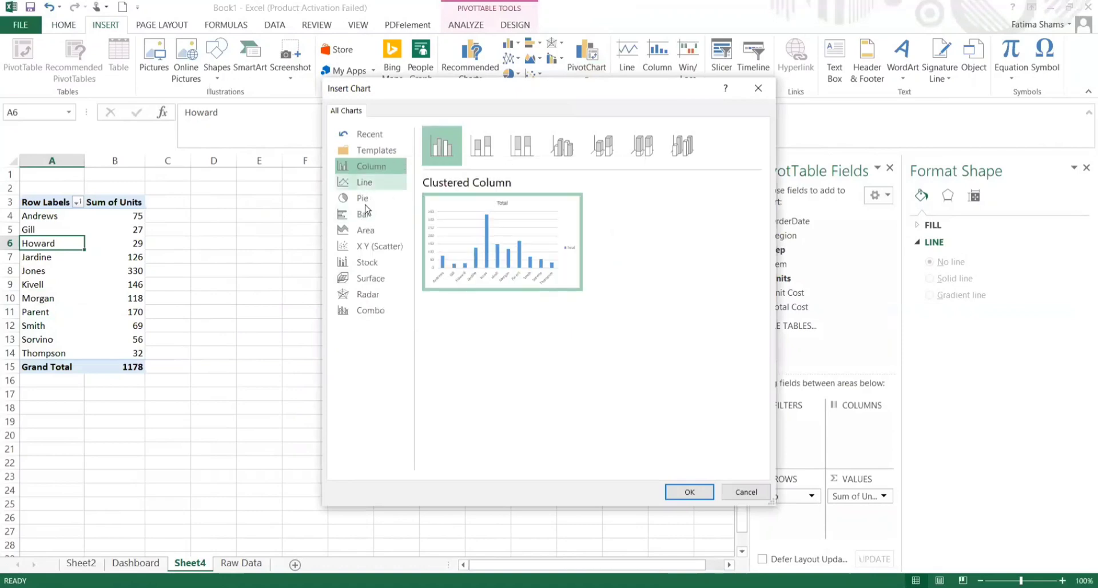
{"action": "left_click", "coordinate": [363, 214]}
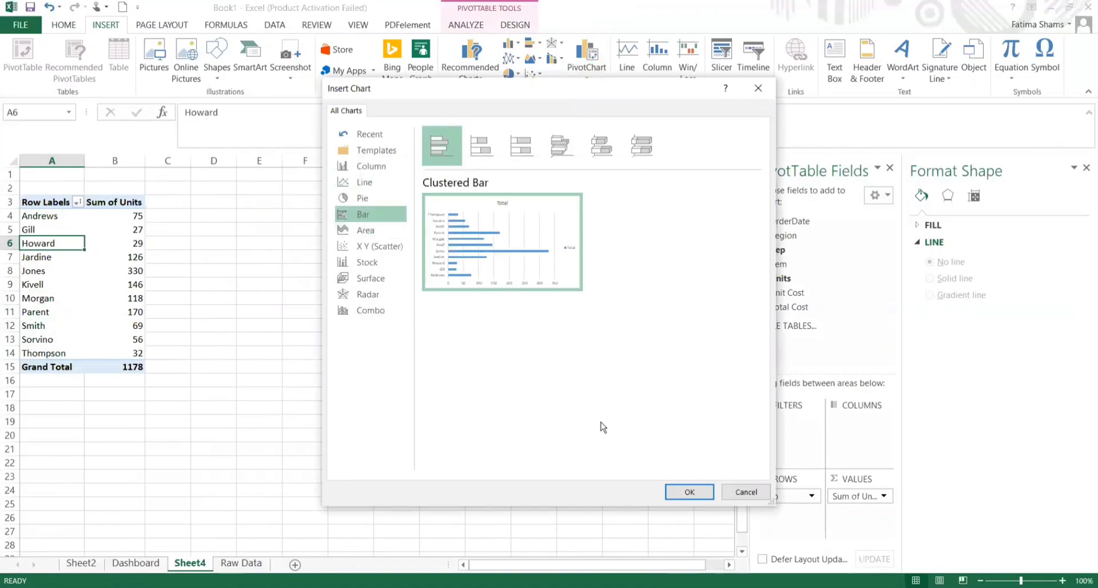
{"action": "key", "text": "Return"}
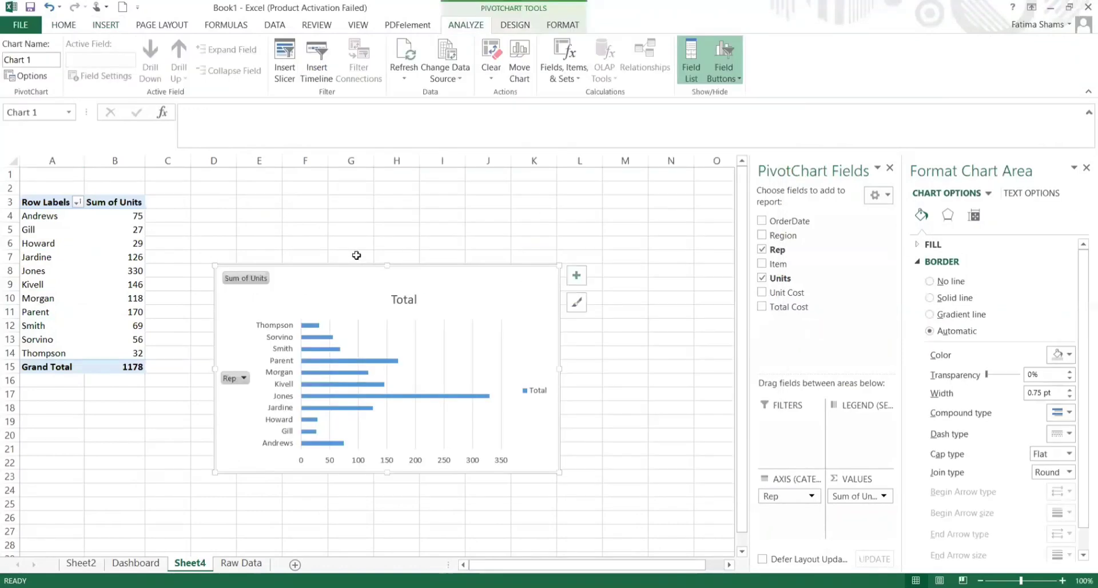
{"action": "left_click_drag", "start_coordinate": [348, 275], "coordinate": [365, 208]}
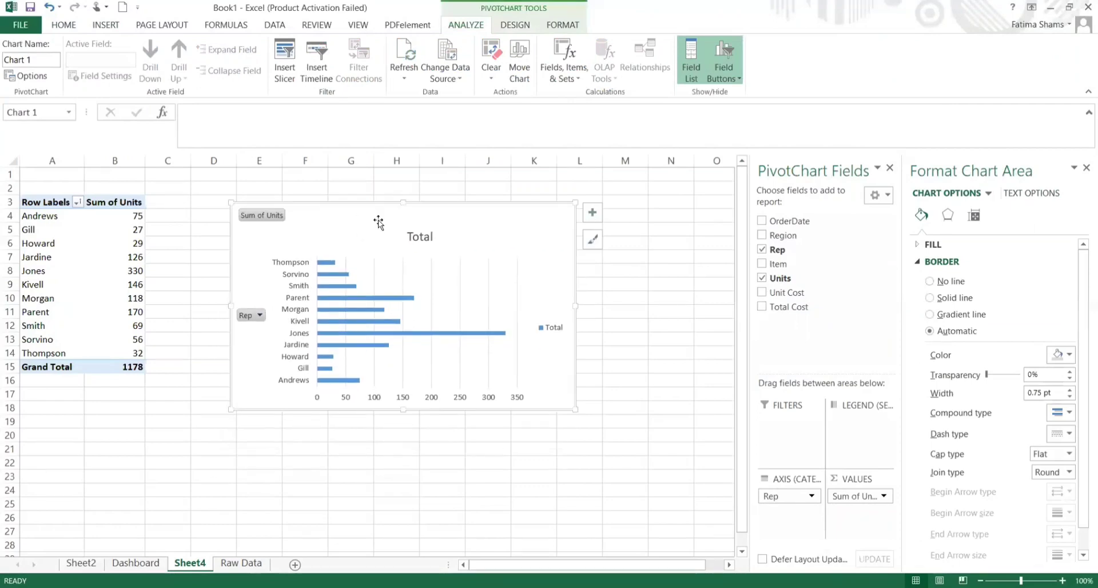
Change the bar chart's title to "Number of Units sold per Rep".
{"action": "left_click", "coordinate": [429, 237]}
{"action": "left_click", "coordinate": [429, 237]}
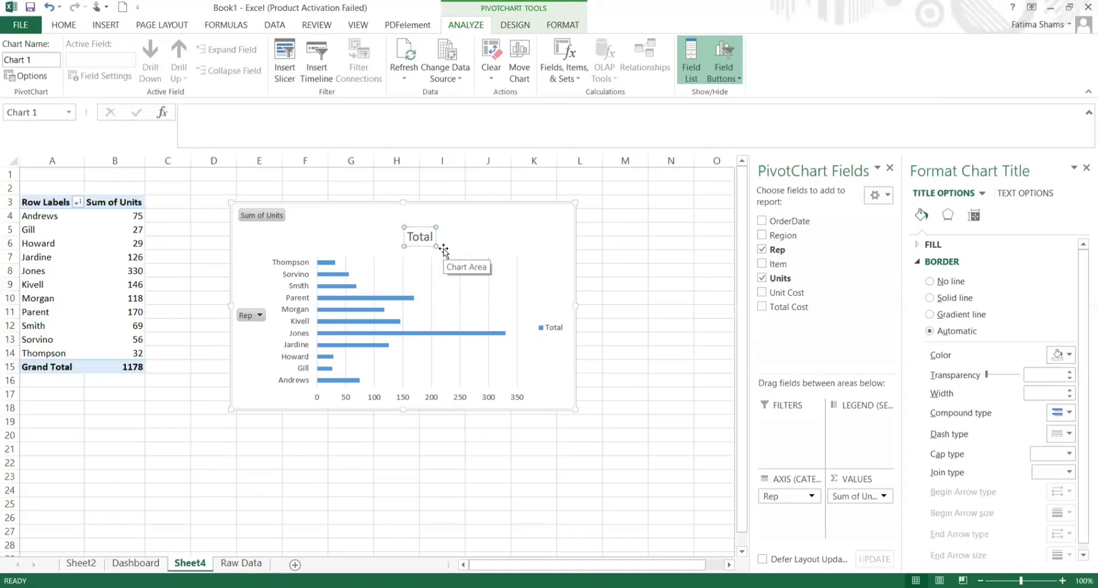
{"action": "key", "text": "BackSpace"}
{"action": "key", "text": "BackSpace"}
{"action": "key", "text": "BackSpace"}
{"action": "key", "text": "BackSpace"}
{"action": "key", "text": "BackSpace"}
{"action": "type", "text": "Number of Units s"}
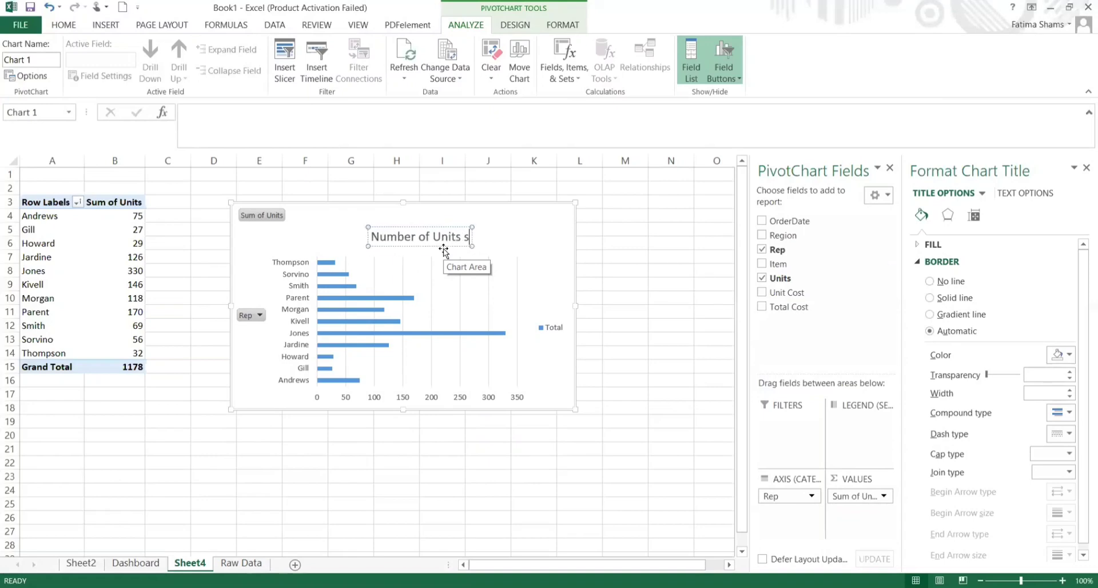
{"action": "type", "text": "old per"}
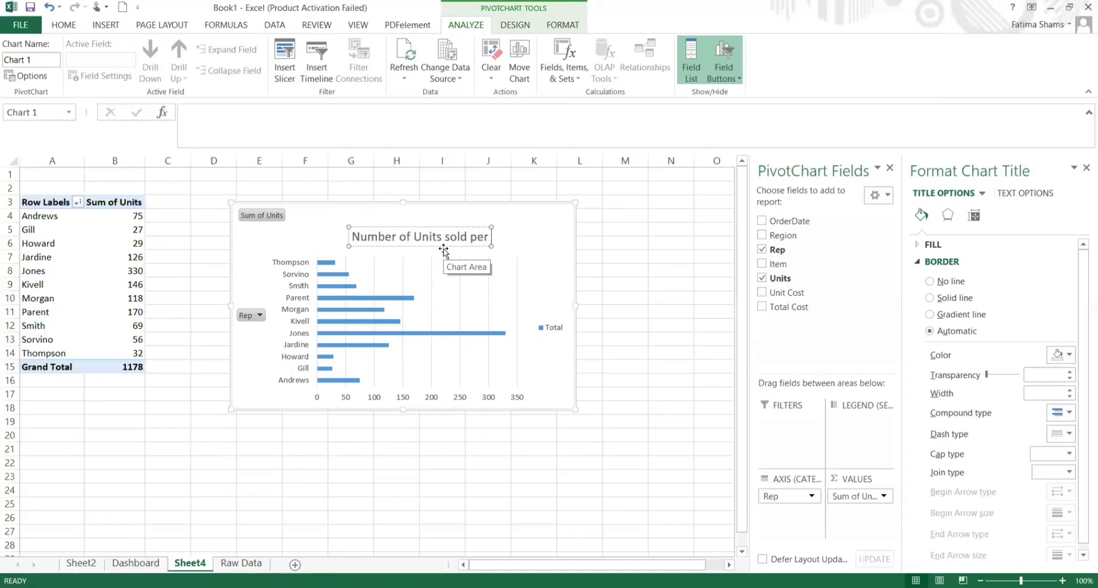
{"action": "type", "text": " Rep"}
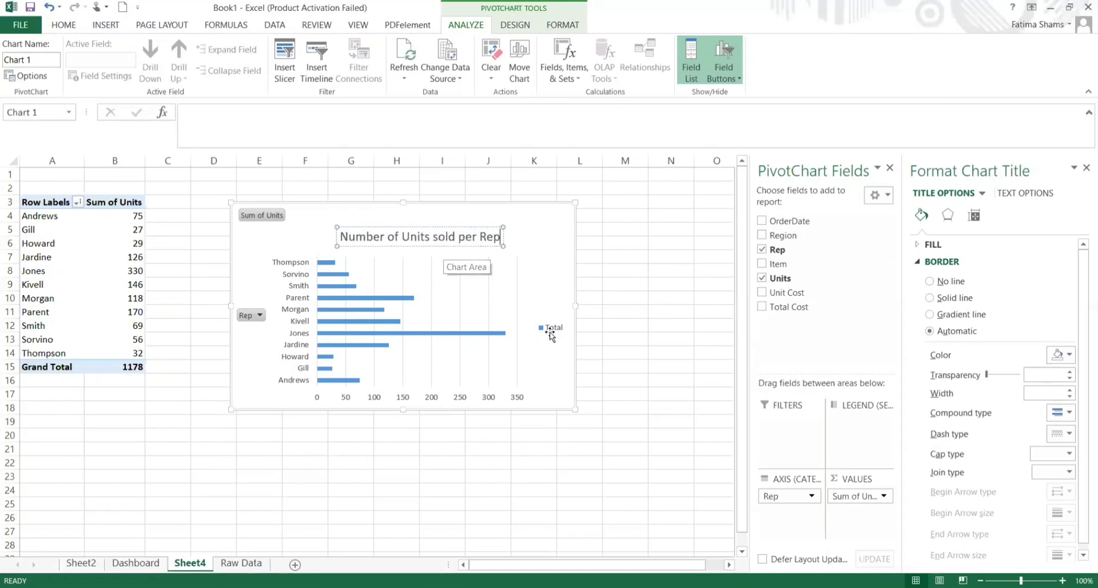
Delete the bar chart's legend and widen the chart to about column M.
{"action": "left_click", "coordinate": [544, 326]}
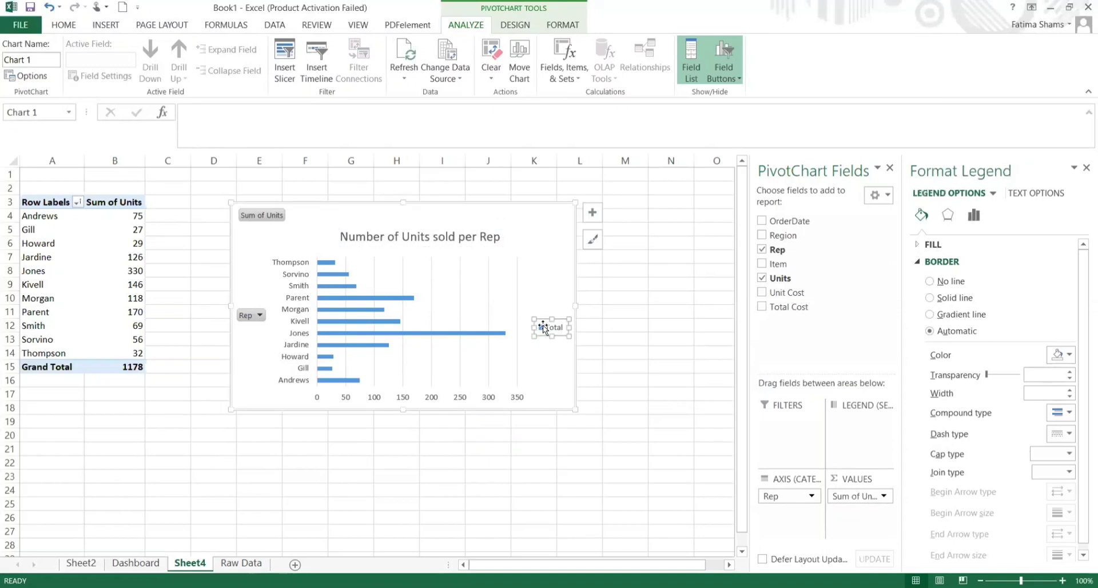
{"action": "key", "text": "Delete"}
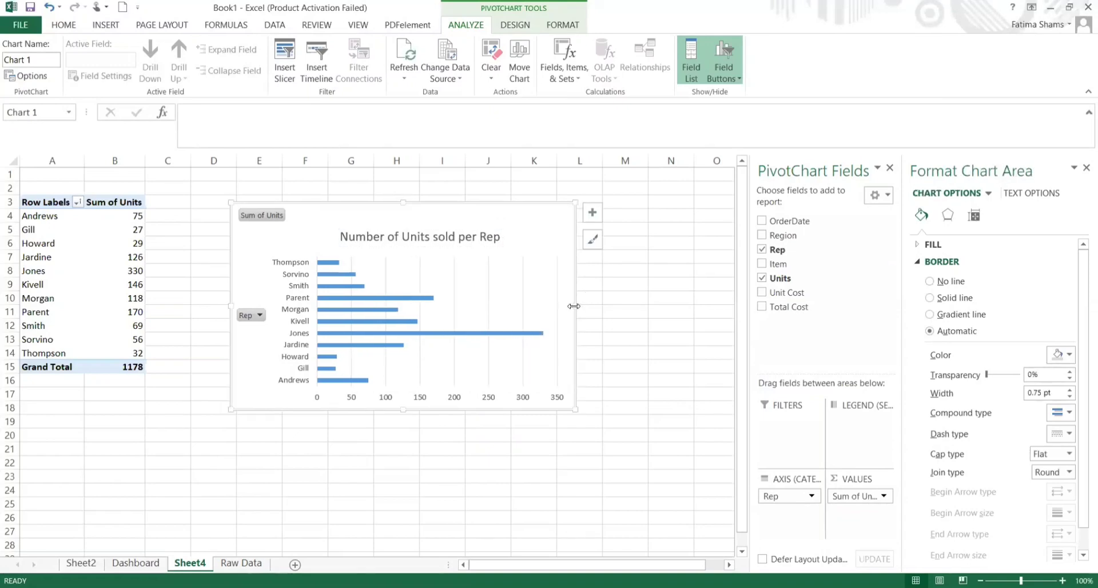
{"action": "left_click_drag", "start_coordinate": [574, 306], "coordinate": [636, 306]}
{"action": "left_click", "coordinate": [530, 278]}
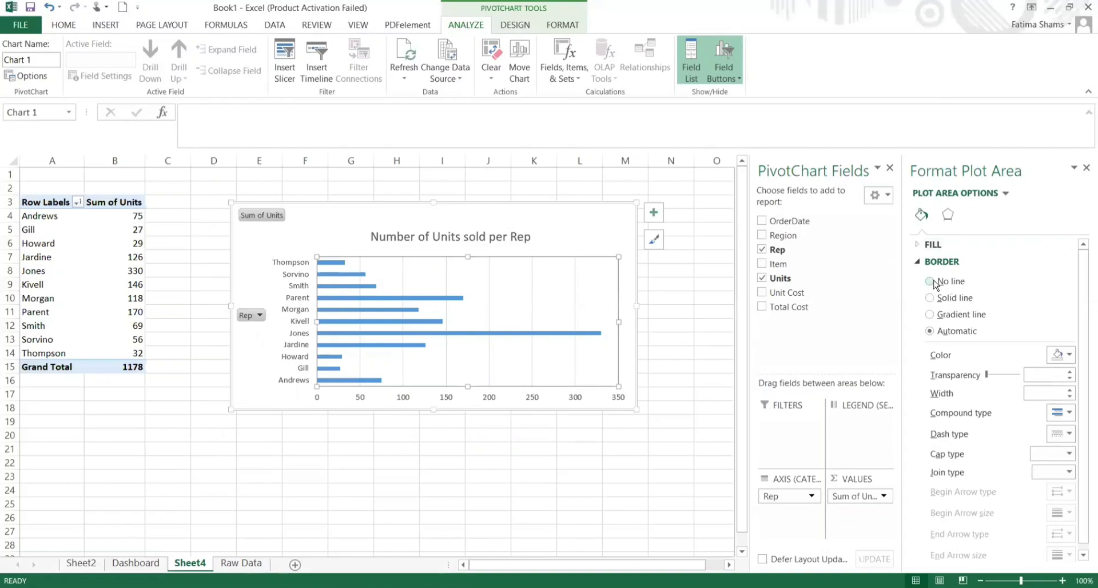
Set the bar chart's plot area border and its major gridlines to no line.
{"action": "left_click", "coordinate": [930, 297]}
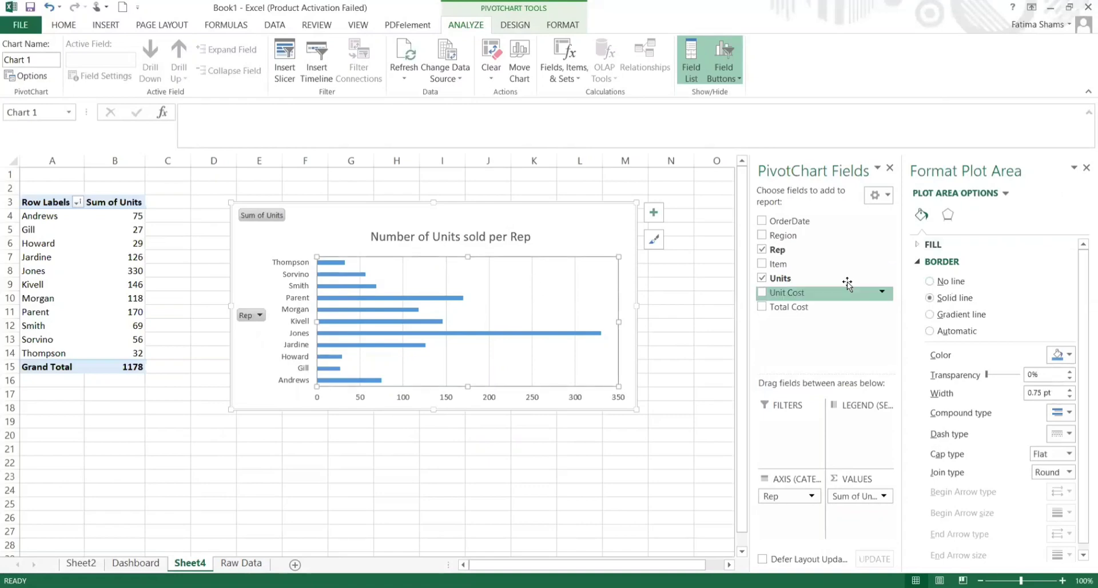
{"action": "left_click", "coordinate": [932, 281]}
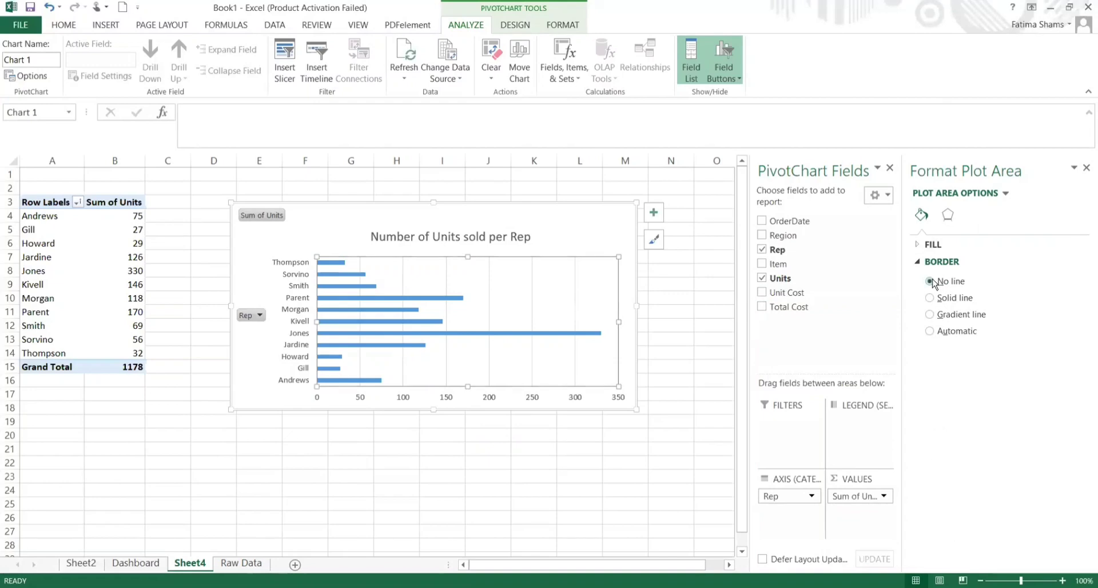
{"action": "left_click", "coordinate": [575, 284]}
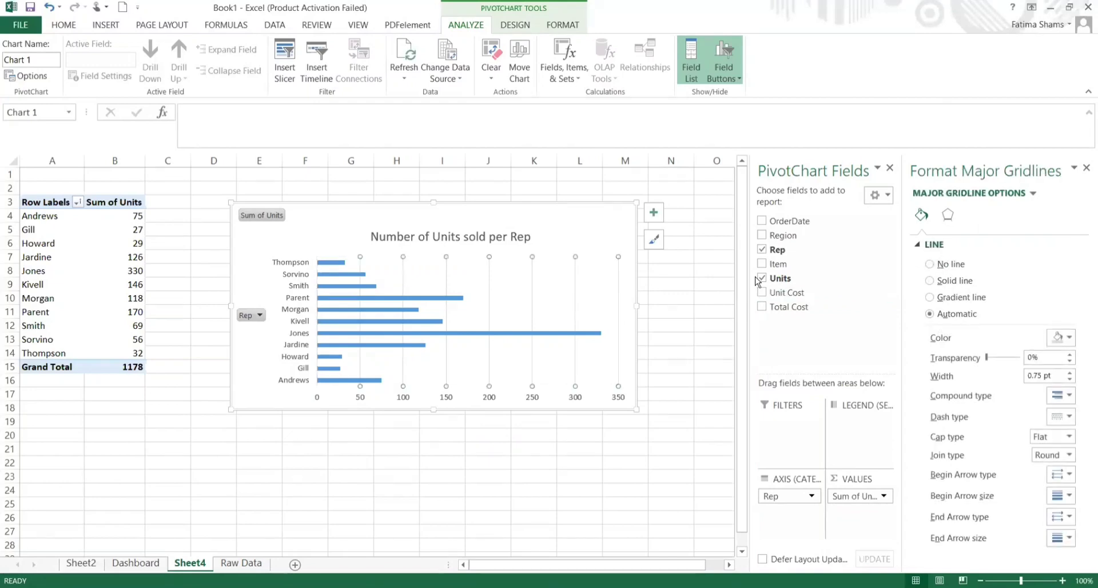
{"action": "left_click", "coordinate": [930, 264]}
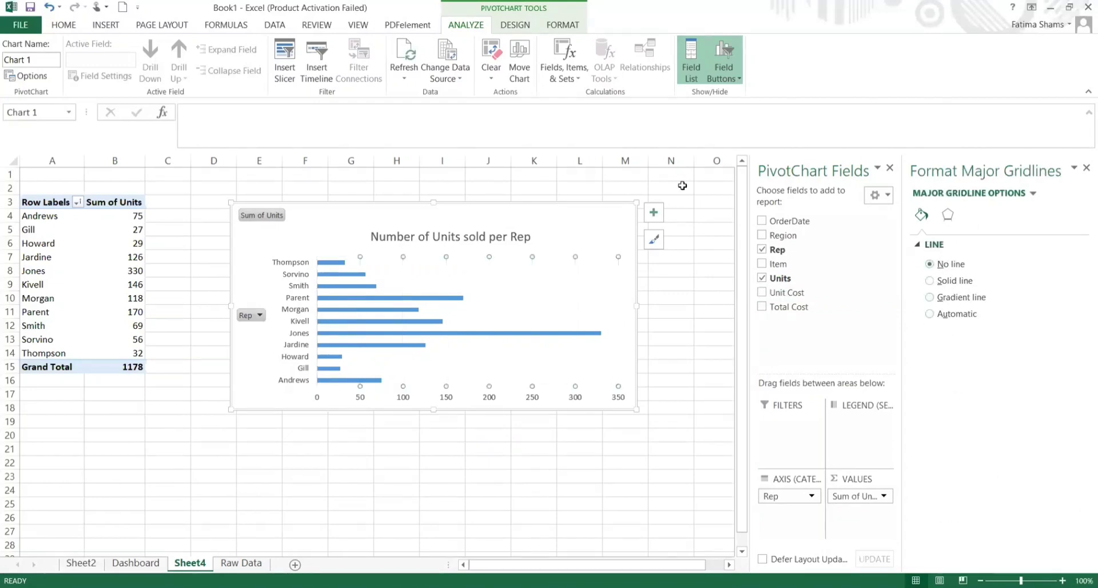
{"action": "left_click", "coordinate": [706, 188]}
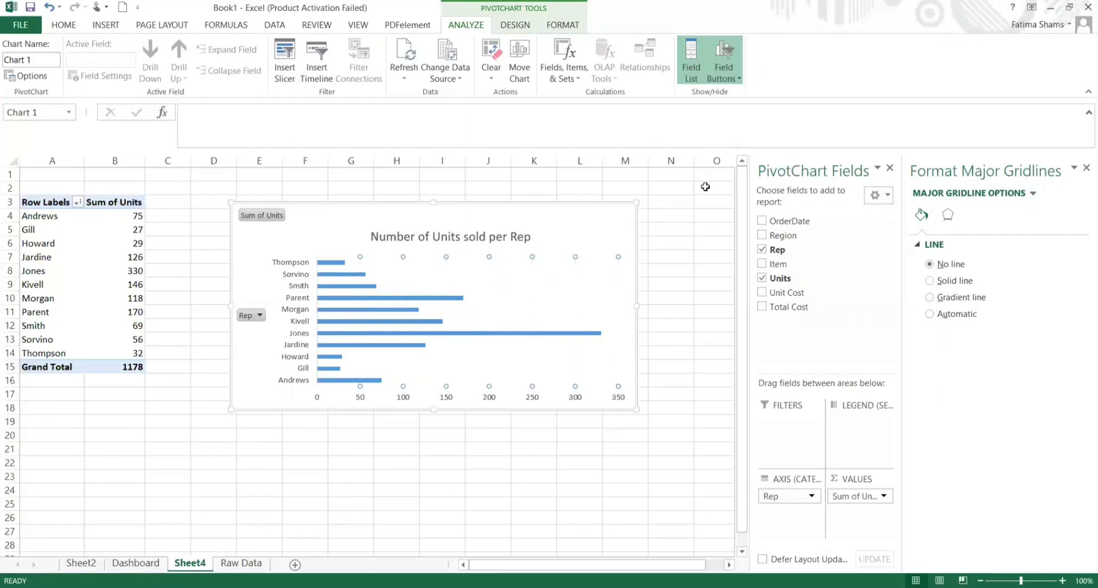
Recolor the bar chart with the gold monochromatic palette and add data labels to its bars.
{"action": "left_click", "coordinate": [612, 227]}
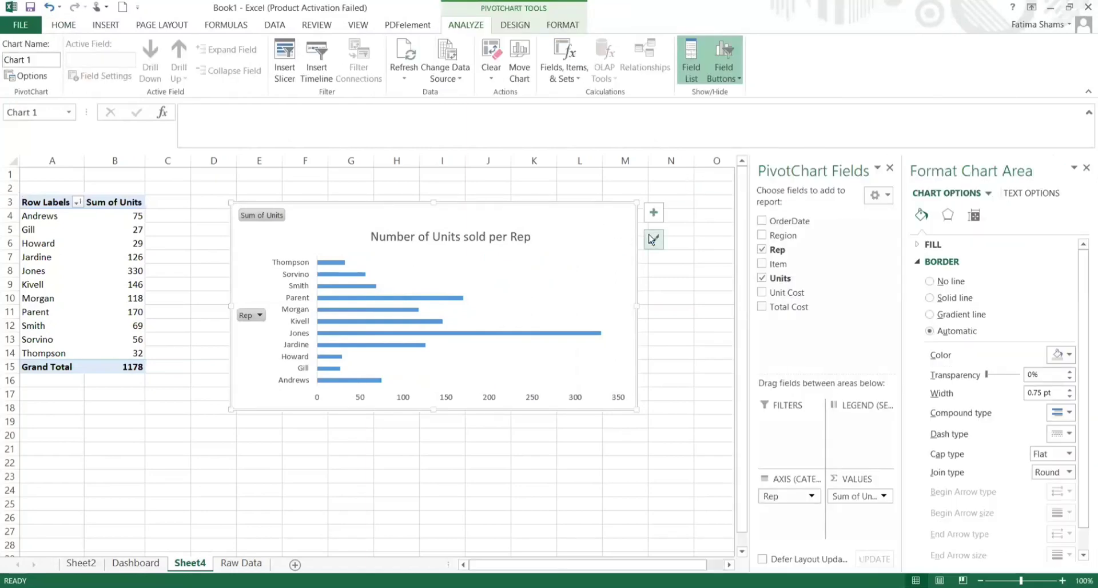
{"action": "left_click", "coordinate": [652, 238]}
{"action": "left_click", "coordinate": [732, 241]}
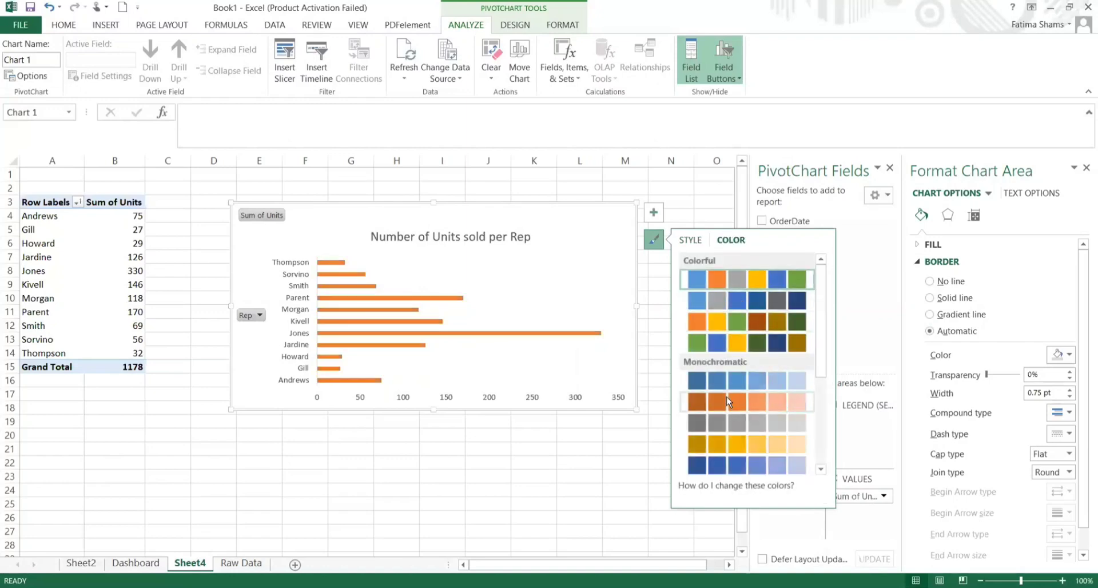
{"action": "left_click", "coordinate": [721, 443]}
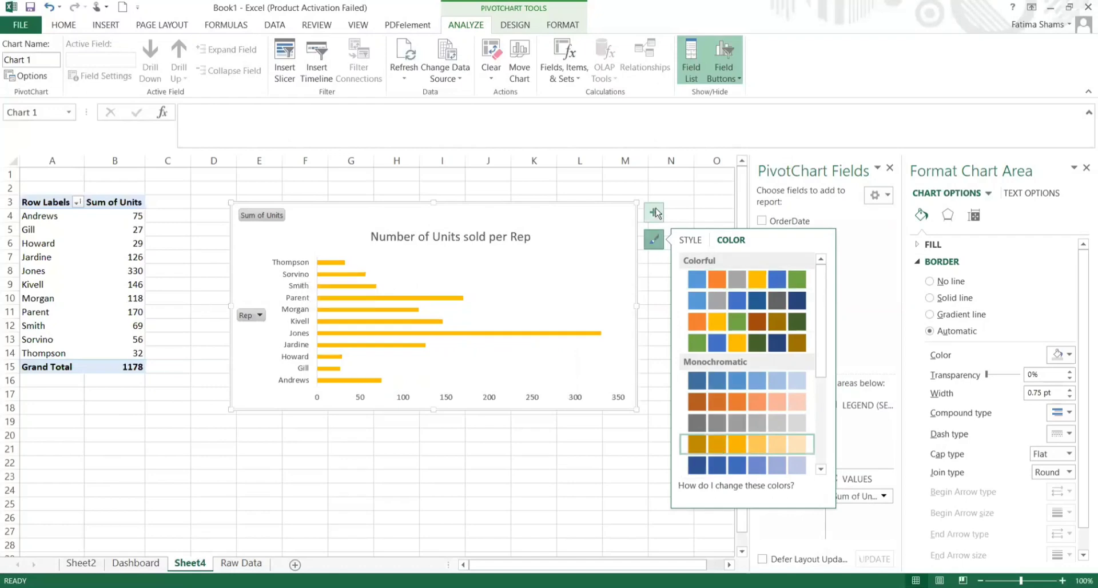
{"action": "left_click", "coordinate": [655, 212]}
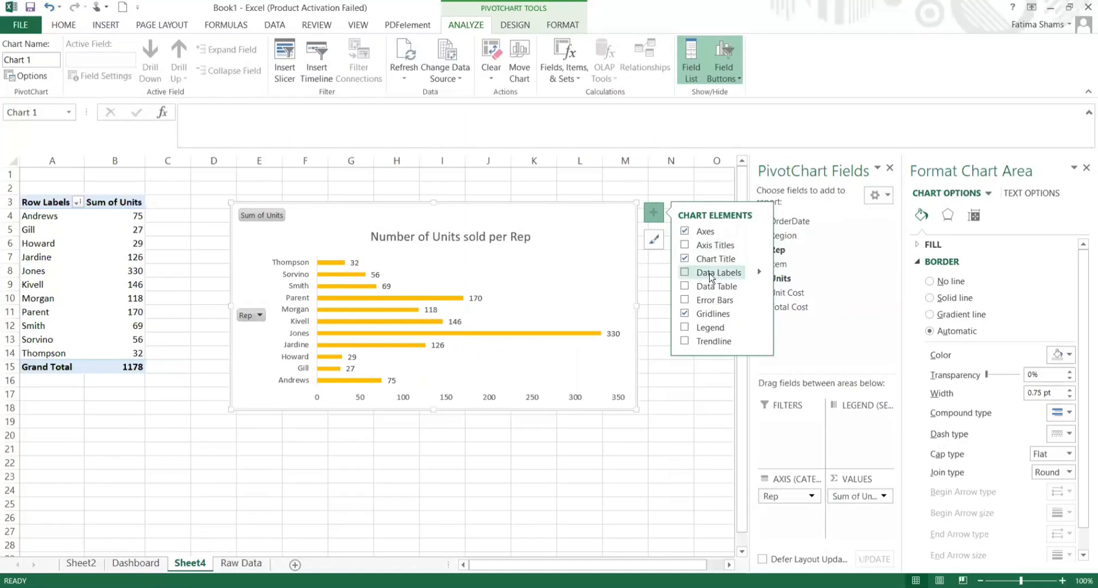
{"action": "left_click", "coordinate": [712, 278]}
Add a blank worksheet, and copy the units-per-rep bar chart from Sheet4 to cell B18 of the Dashboard sheet.
{"action": "left_click", "coordinate": [294, 564]}
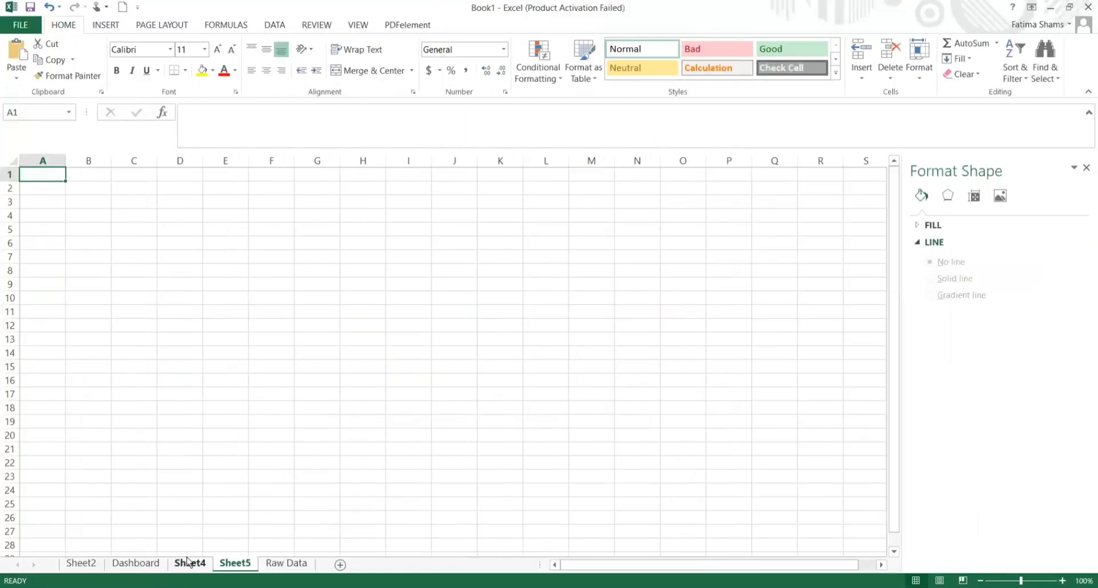
{"action": "left_click", "coordinate": [188, 563]}
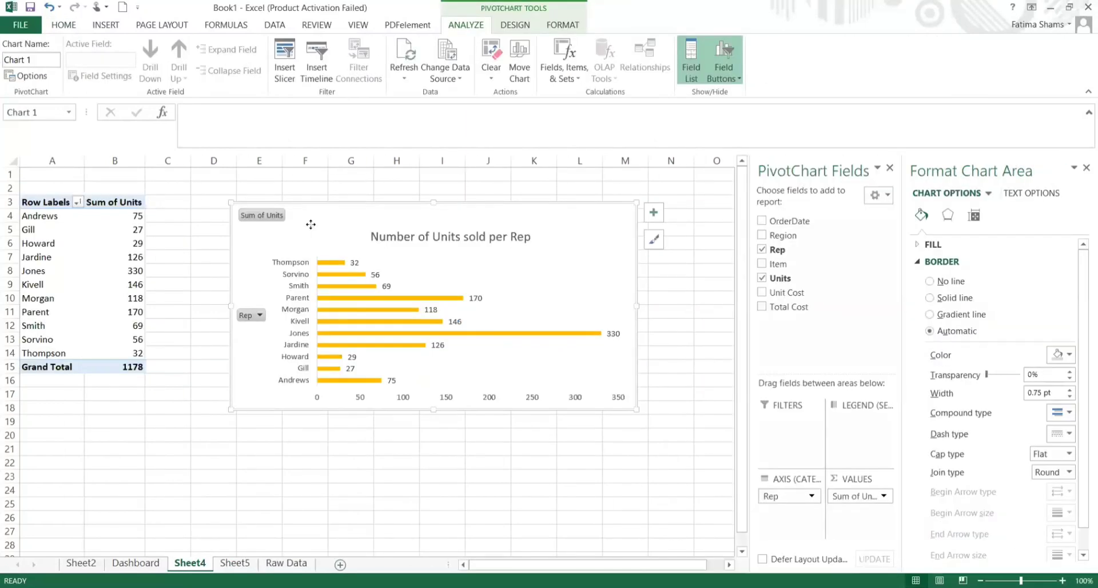
{"action": "right_click", "coordinate": [342, 267]}
{"action": "left_click", "coordinate": [341, 269]}
{"action": "left_click", "coordinate": [136, 563]}
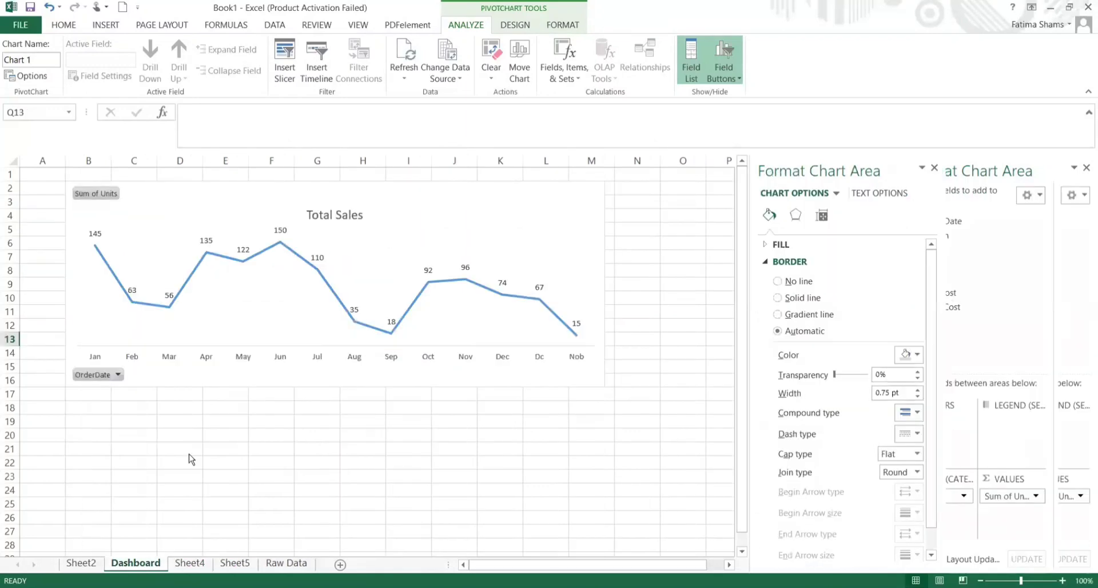
{"action": "left_click", "coordinate": [88, 404]}
{"action": "right_click", "coordinate": [89, 404]}
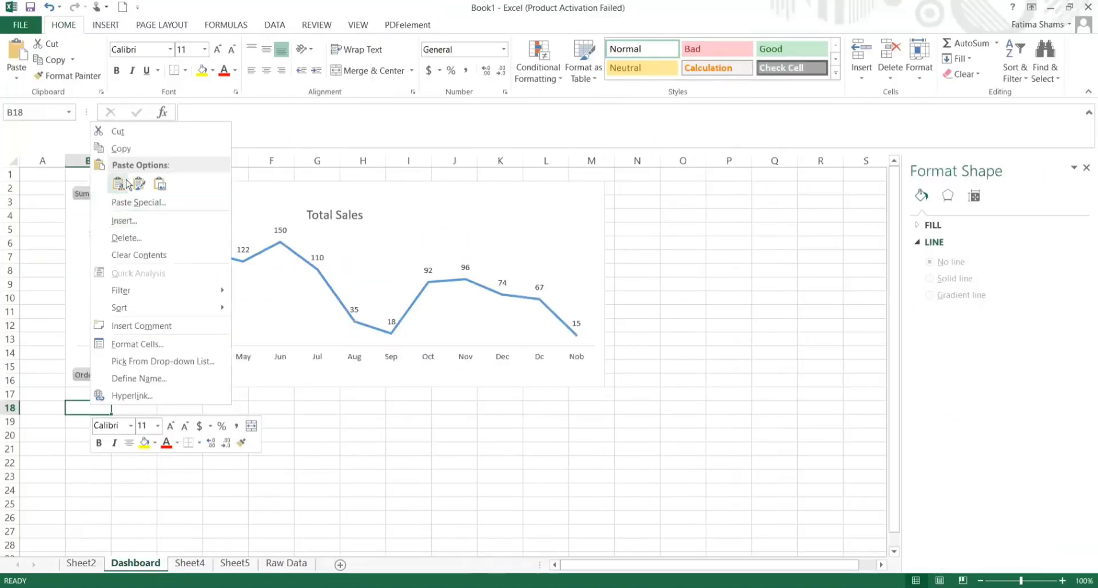
{"action": "left_click", "coordinate": [216, 554]}
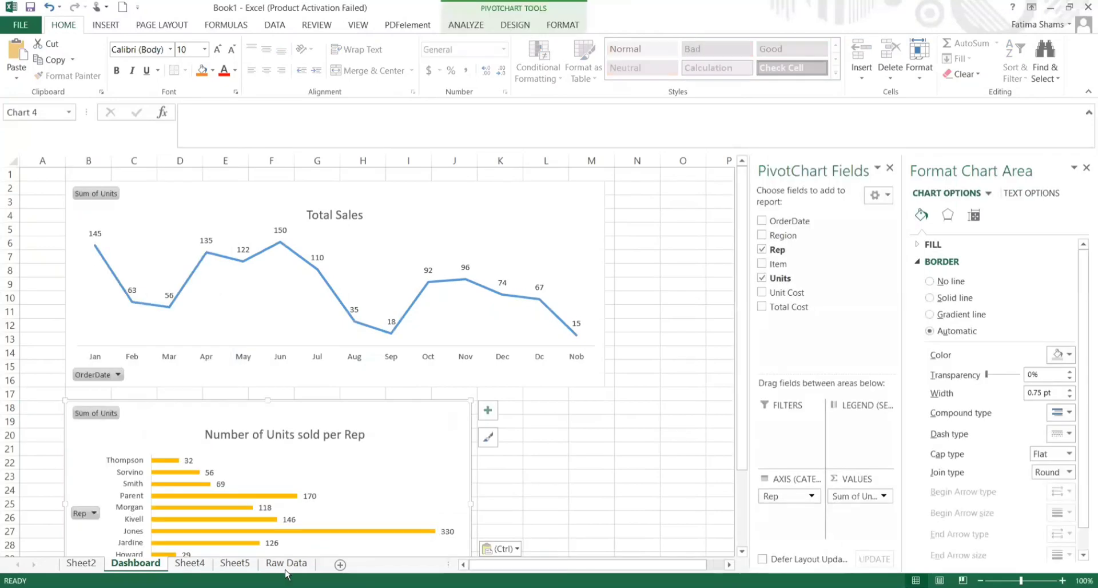
Create a PivotTable from the Raw Data table on a new worksheet, with Item as rows and the sum of Units as values.
{"action": "left_click", "coordinate": [286, 562]}
{"action": "left_click", "coordinate": [59, 213]}
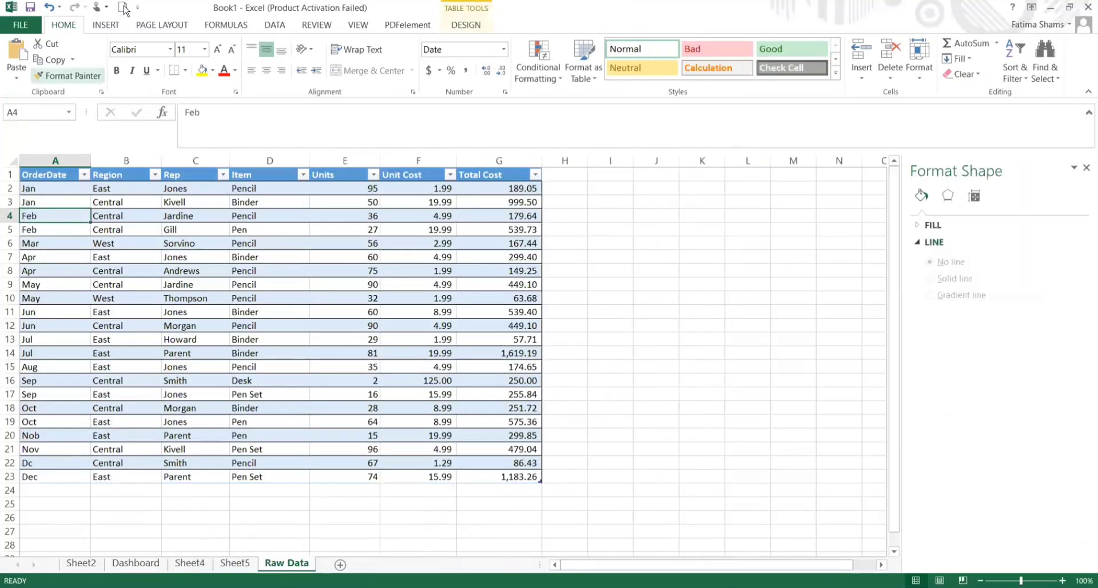
{"action": "left_click", "coordinate": [106, 25]}
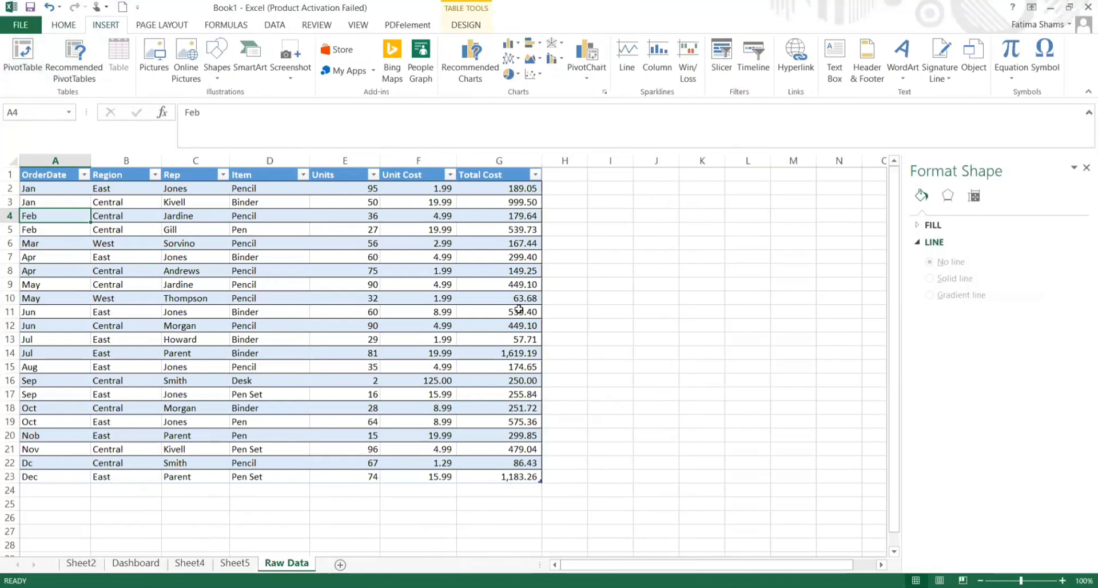
{"action": "left_click", "coordinate": [23, 73]}
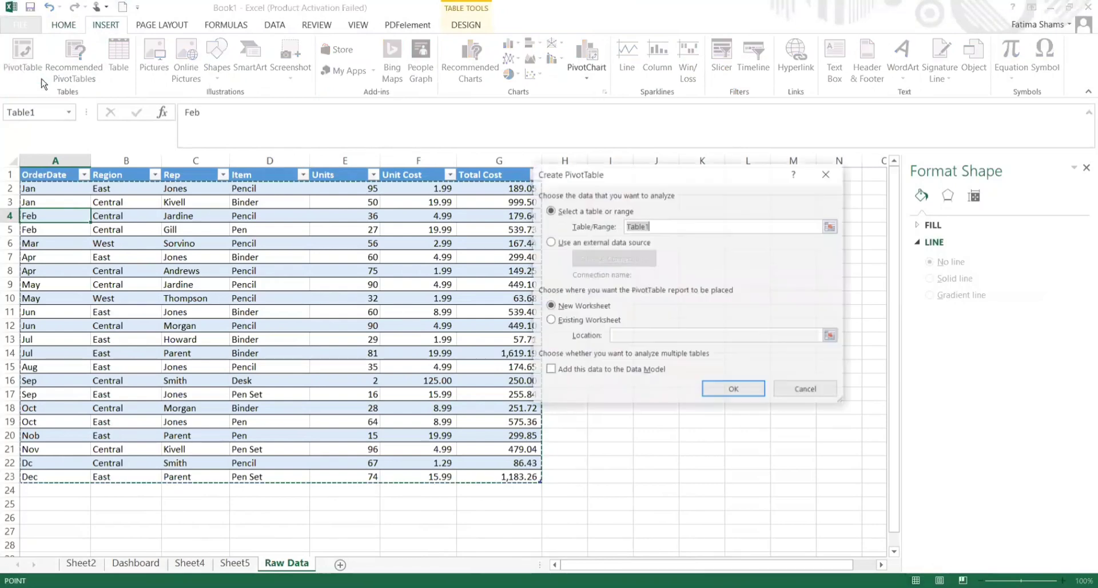
{"action": "left_click", "coordinate": [733, 390]}
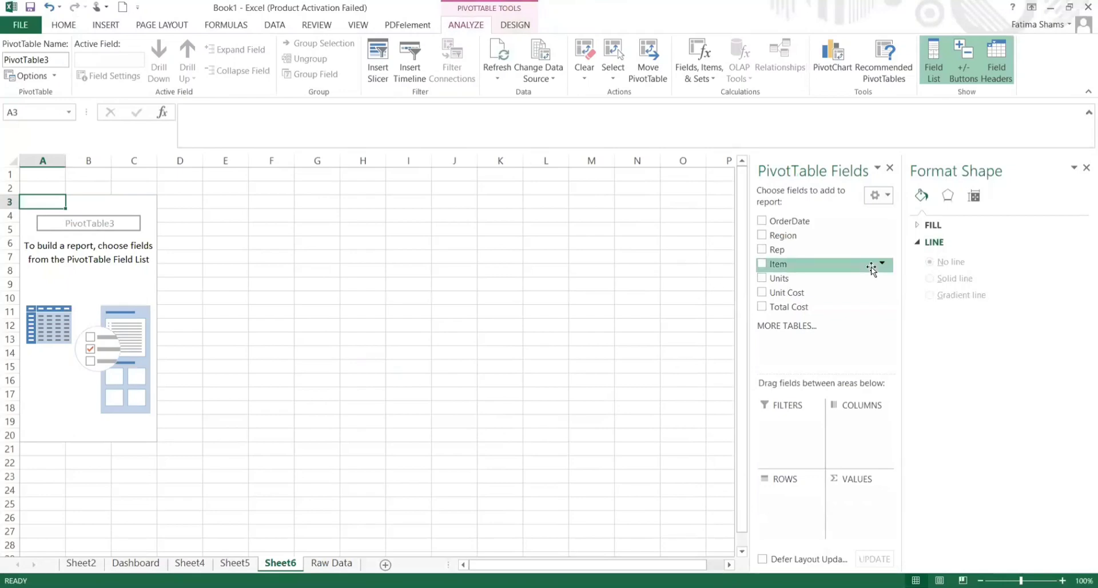
{"action": "left_click", "coordinate": [762, 263]}
{"action": "left_click", "coordinate": [762, 278]}
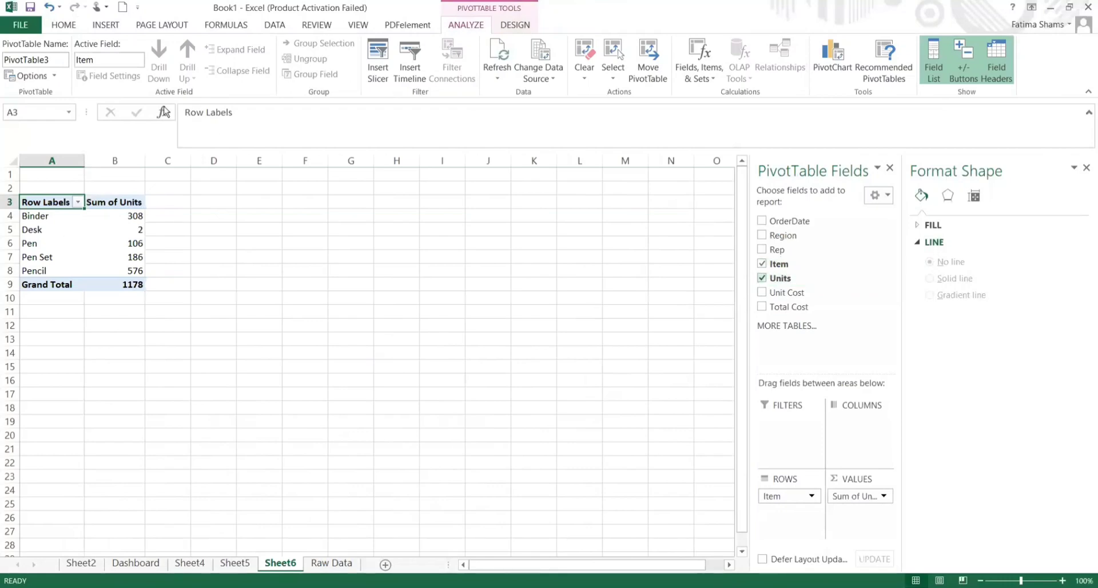
Insert a Clustered Column PivotChart from the Item PivotTable and move it beside the table, between about columns E and L.
{"action": "left_click", "coordinate": [119, 24]}
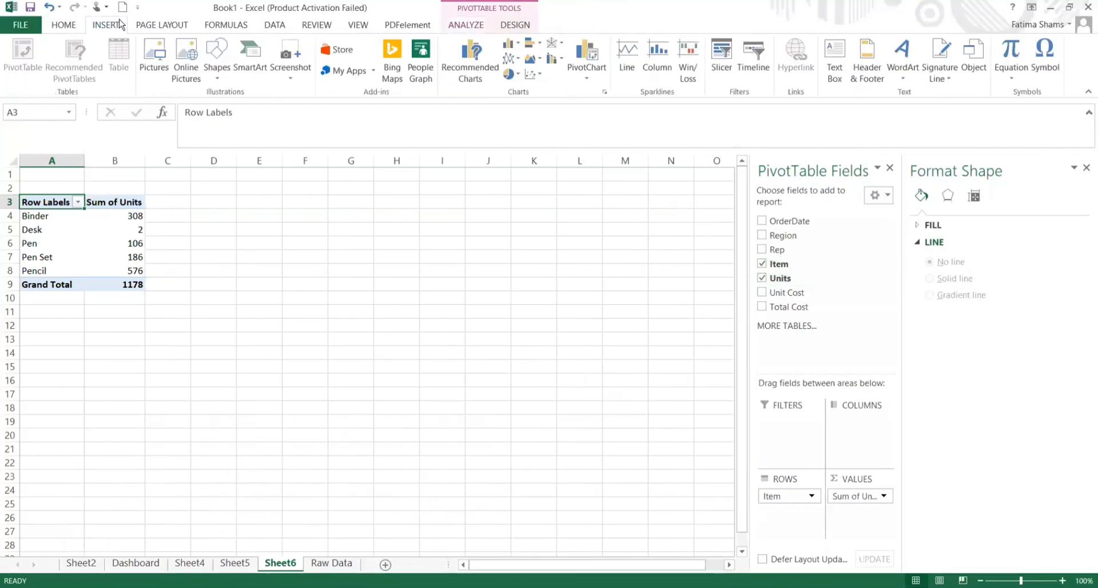
{"action": "left_click", "coordinate": [587, 70]}
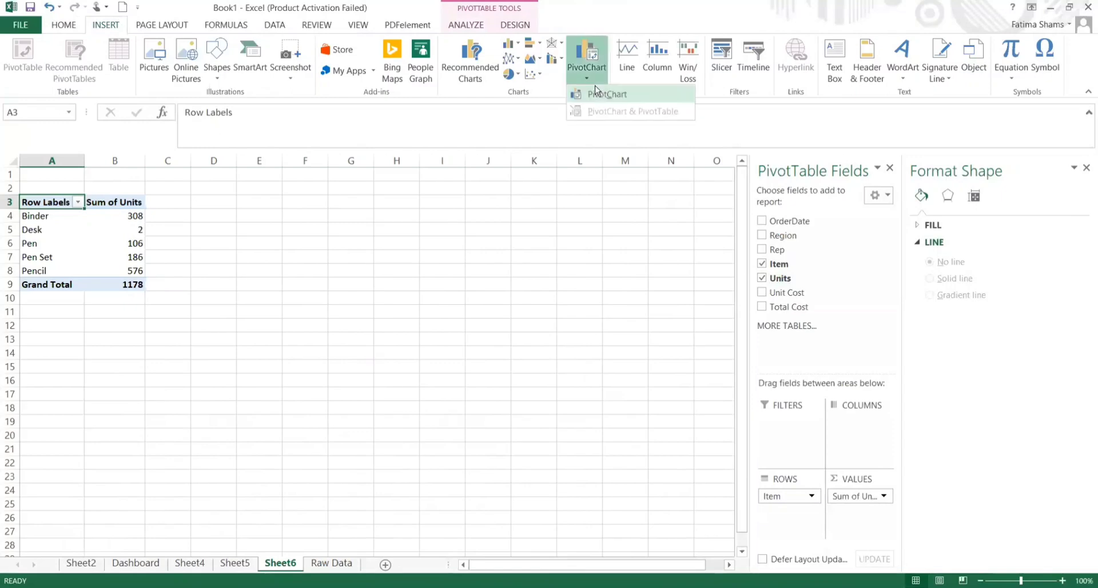
{"action": "left_click", "coordinate": [598, 94]}
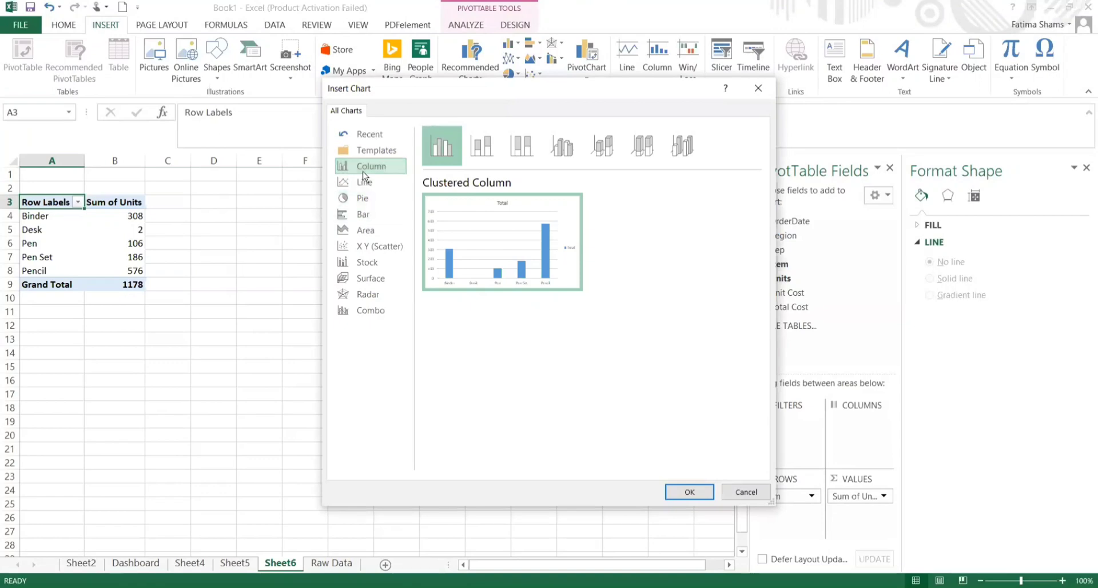
{"action": "mouse_move", "coordinate": [489, 262]}
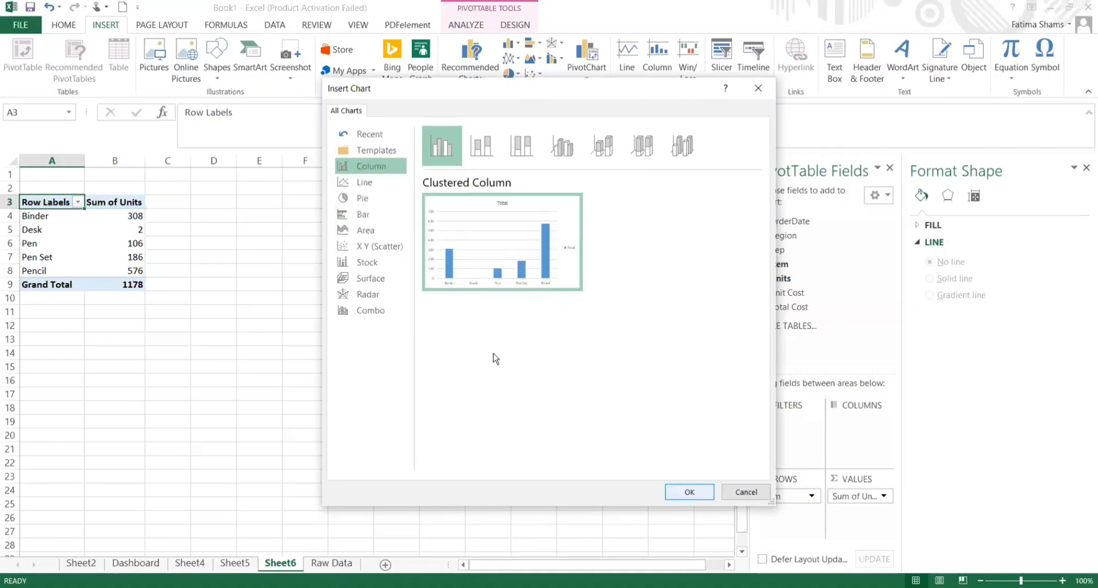
{"action": "left_click", "coordinate": [682, 496]}
{"action": "left_click_drag", "start_coordinate": [410, 285], "coordinate": [469, 270]}
Delete the column chart's legend and set its major gridlines to no line.
{"action": "left_click", "coordinate": [584, 361]}
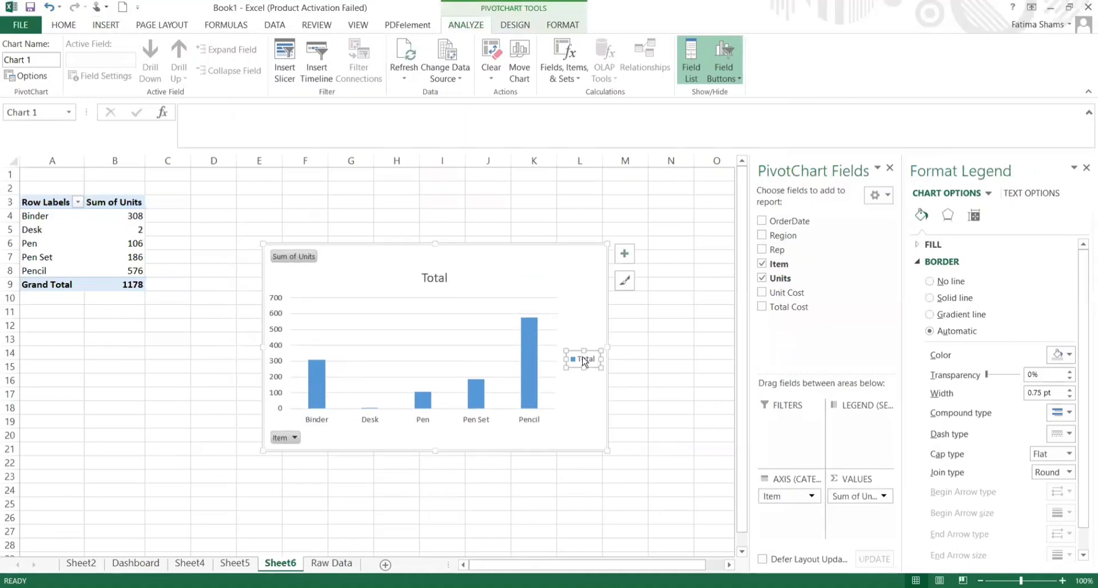
{"action": "key", "text": "Delete"}
{"action": "left_click", "coordinate": [489, 322]}
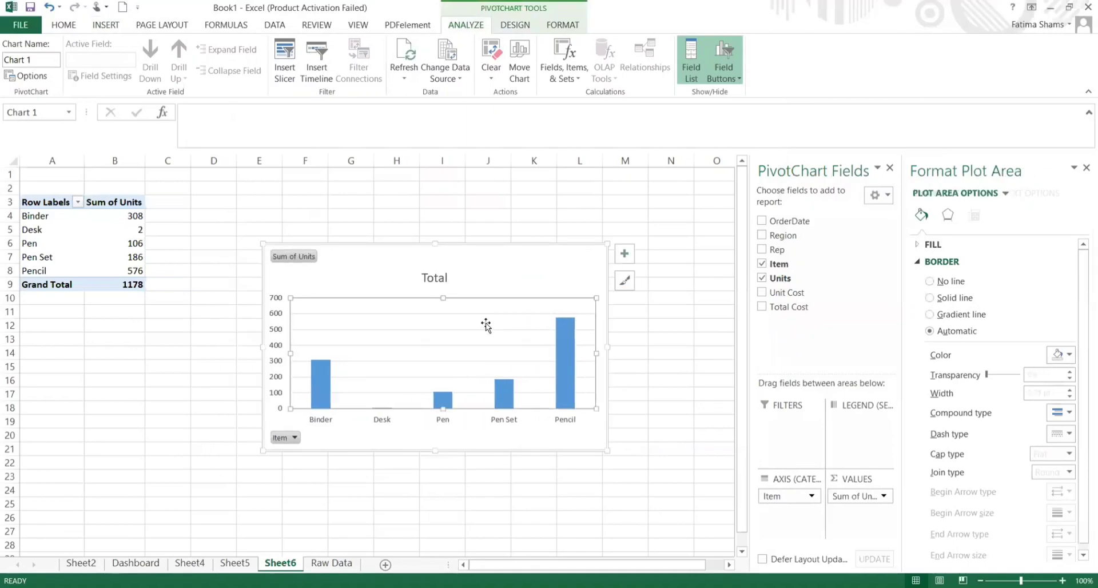
{"action": "left_click", "coordinate": [484, 314]}
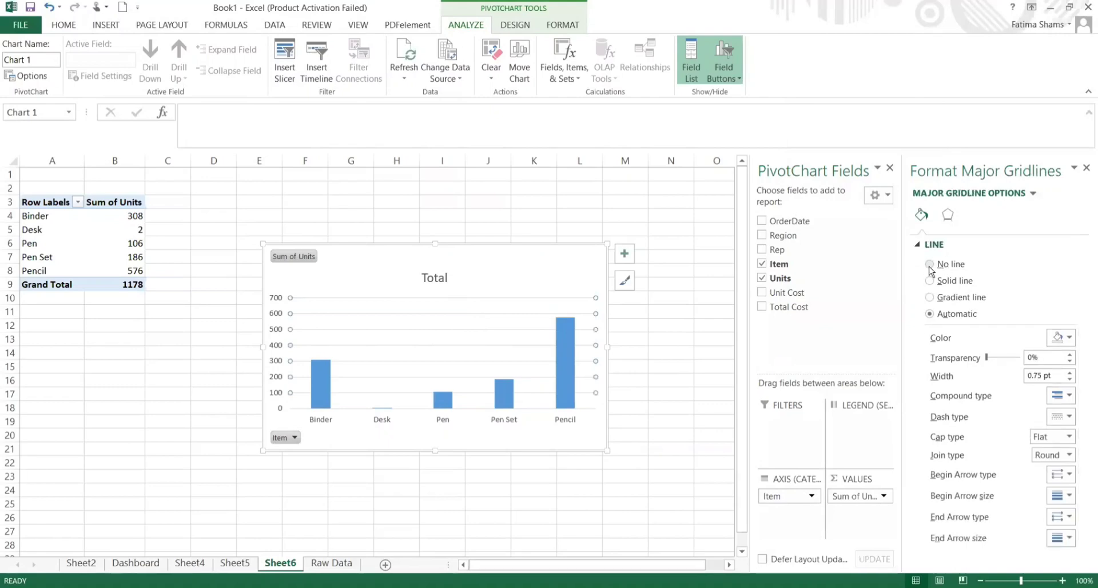
{"action": "left_click", "coordinate": [929, 265]}
Change the column chart's title to "Items Sold".
{"action": "double_click", "coordinate": [435, 280]}
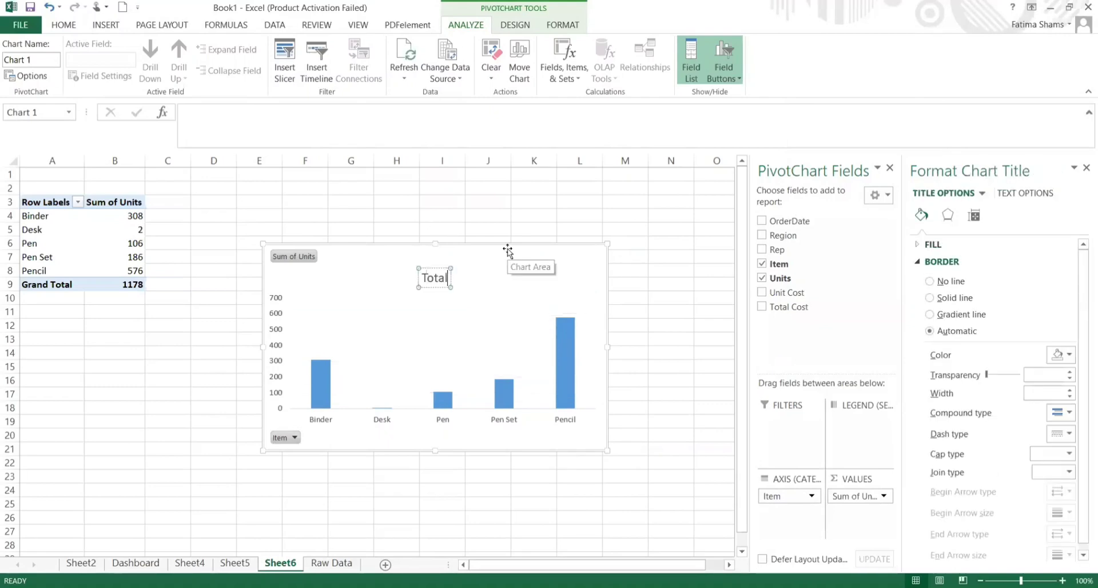
{"action": "key", "text": "BackSpace"}
{"action": "key", "text": "BackSpace"}
{"action": "key", "text": "BackSpace"}
{"action": "key", "text": "BackSpace"}
{"action": "key", "text": "BackSpace"}
{"action": "type", "text": "Ite"}
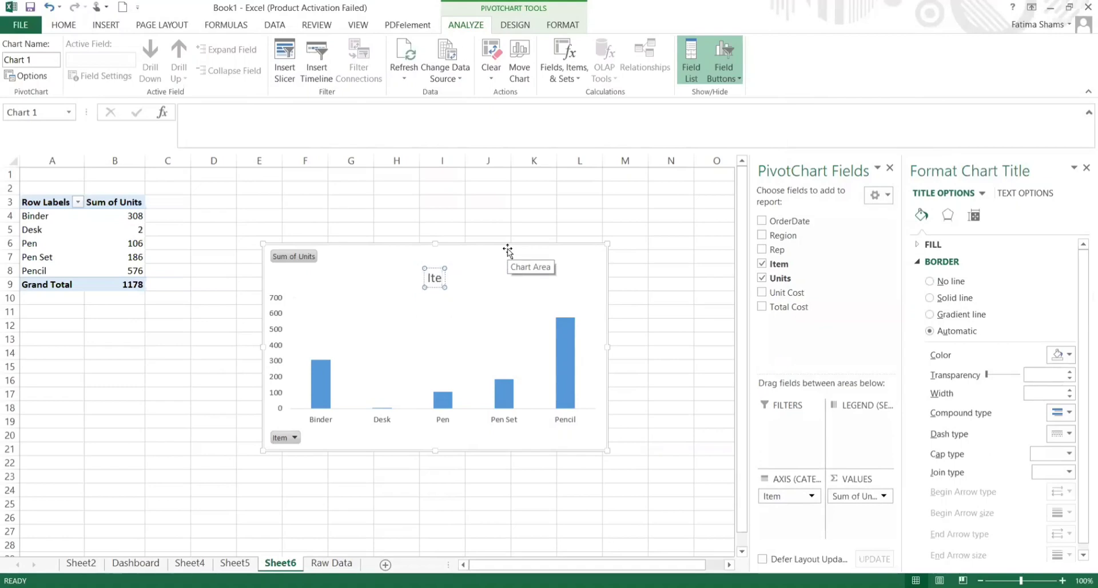
{"action": "type", "text": "ms Sold"}
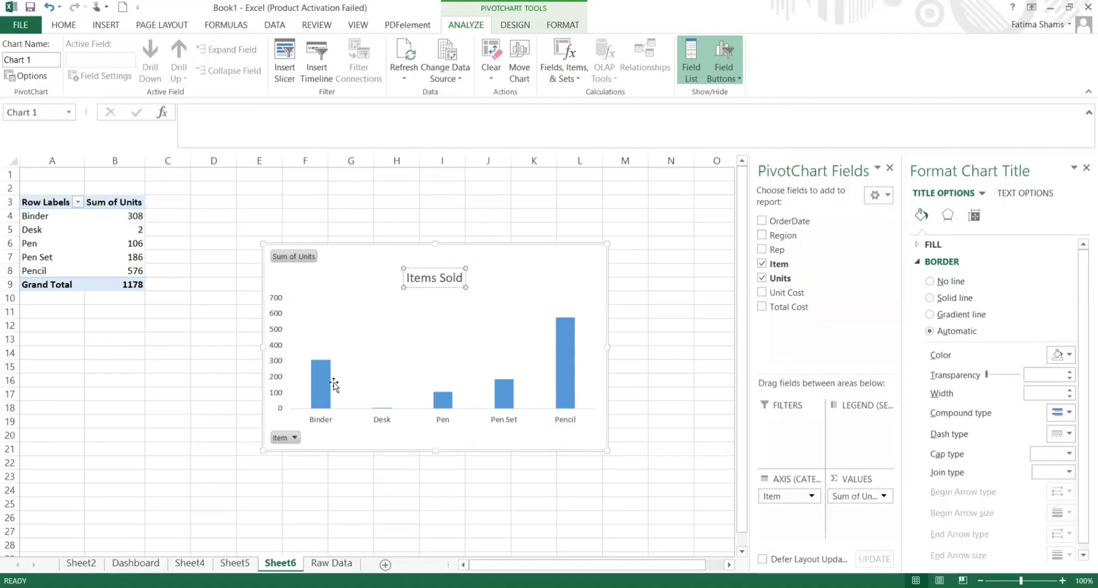
Delete the vertical value axis of the Items Sold chart and add data labels to its columns.
{"action": "mouse_move", "coordinate": [569, 331]}
{"action": "left_click", "coordinate": [268, 306]}
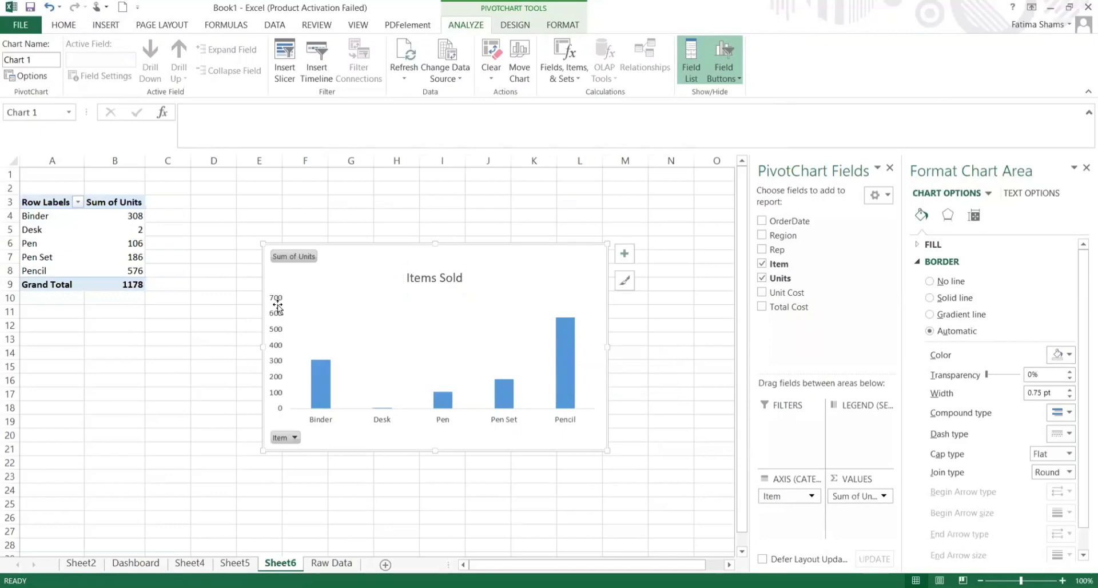
{"action": "left_click", "coordinate": [277, 304]}
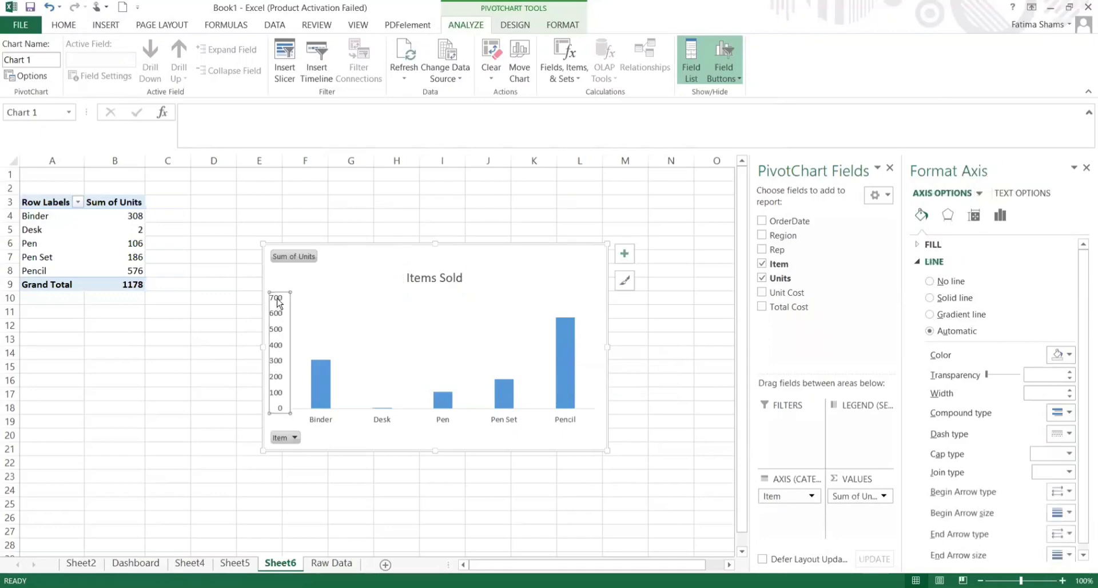
{"action": "key", "text": "Delete"}
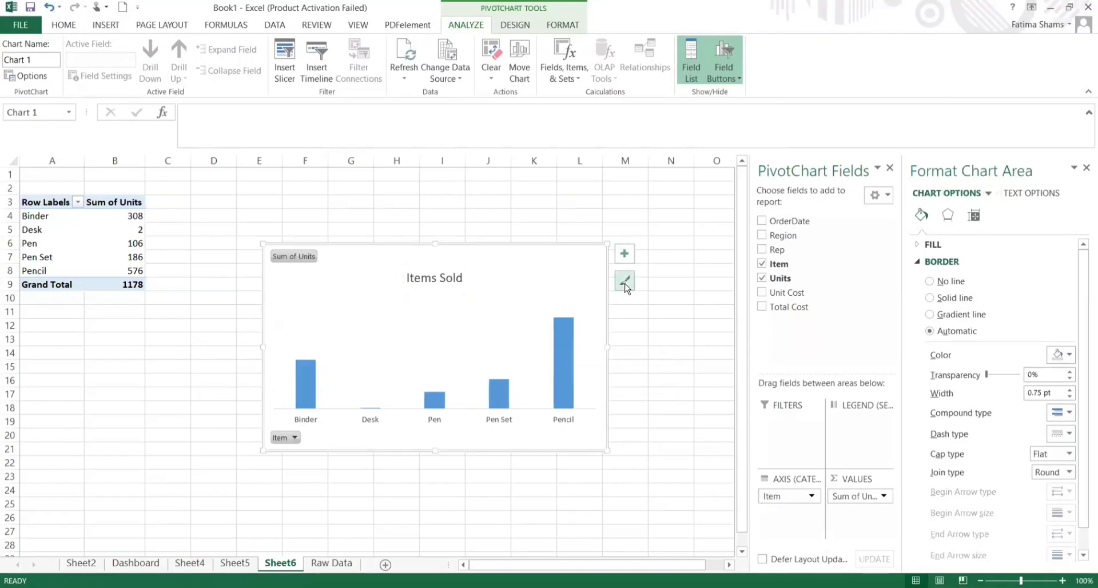
{"action": "left_click", "coordinate": [625, 254]}
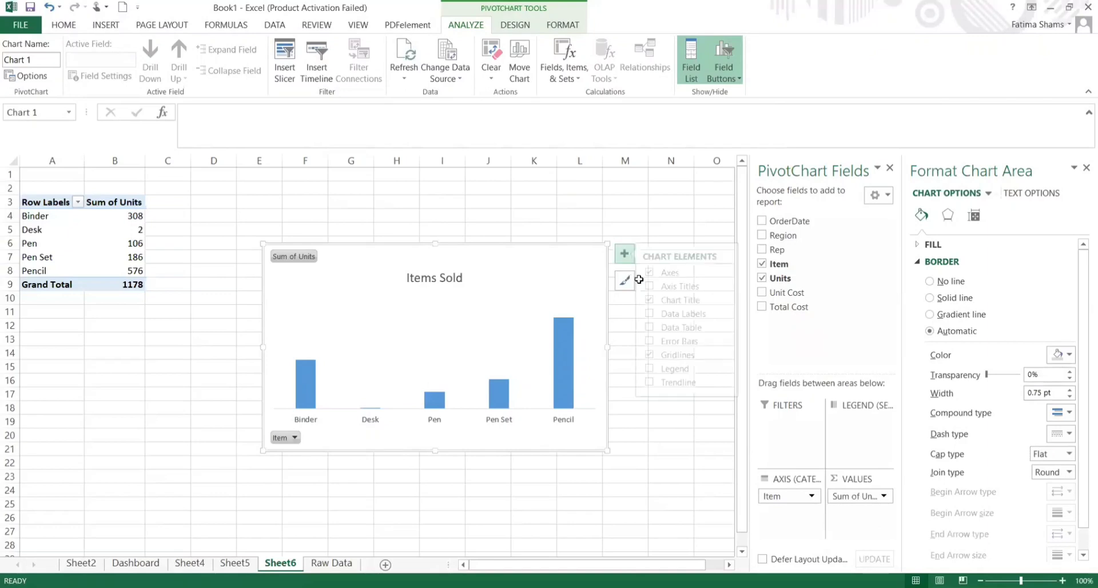
{"action": "left_click", "coordinate": [656, 314]}
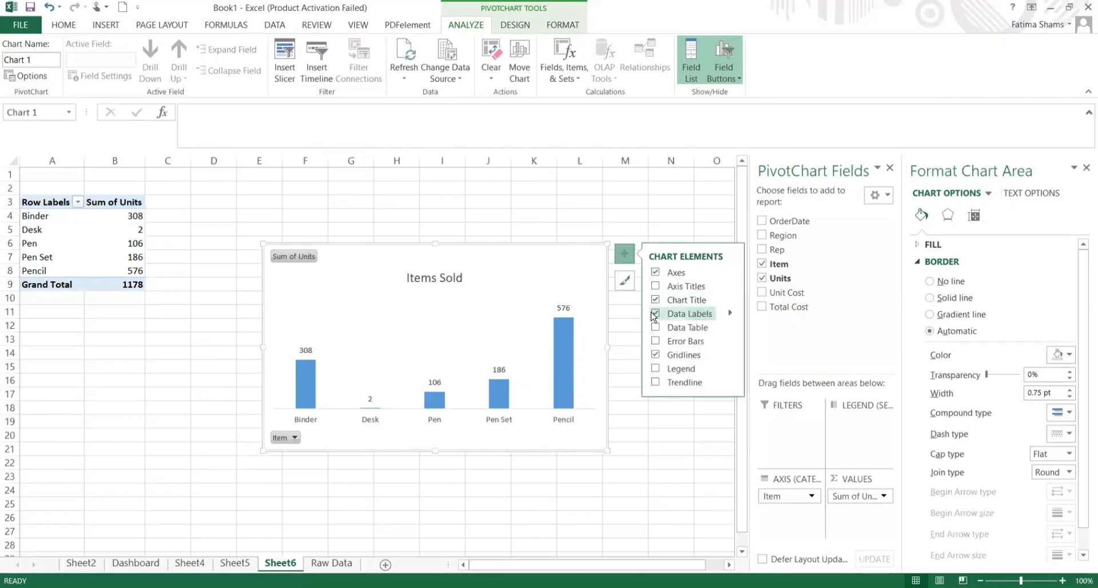
Recolor the Items Sold chart's columns green using the fourth Colorful palette.
{"action": "left_click", "coordinate": [625, 280]}
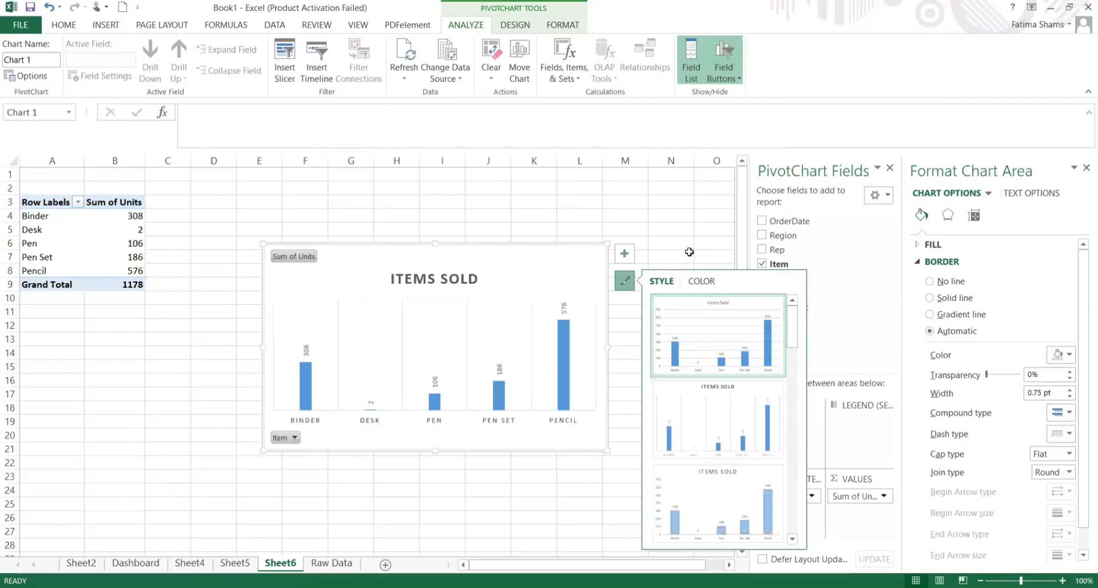
{"action": "left_click", "coordinate": [698, 280]}
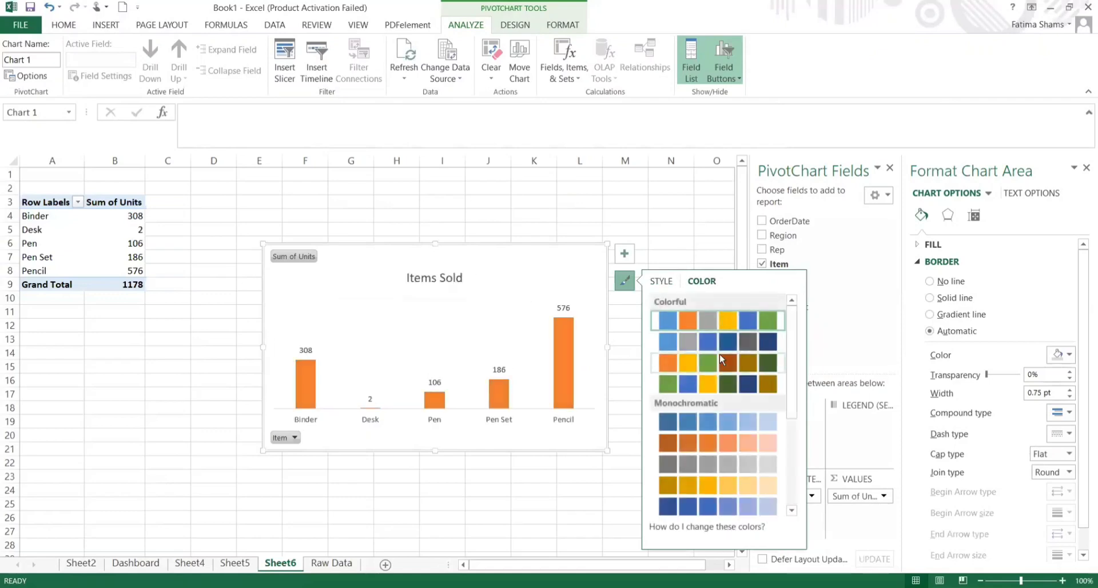
{"action": "left_click", "coordinate": [702, 391]}
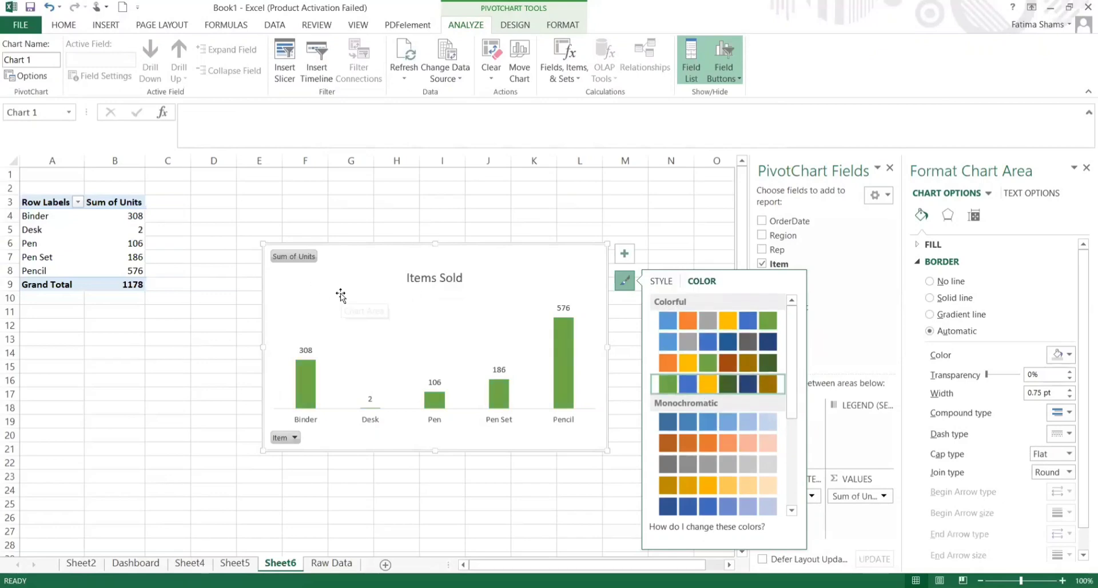
Copy the Items Sold chart to the Dashboard sheet at cell O2 and close the formatting and field panes.
{"action": "right_click", "coordinate": [311, 290]}
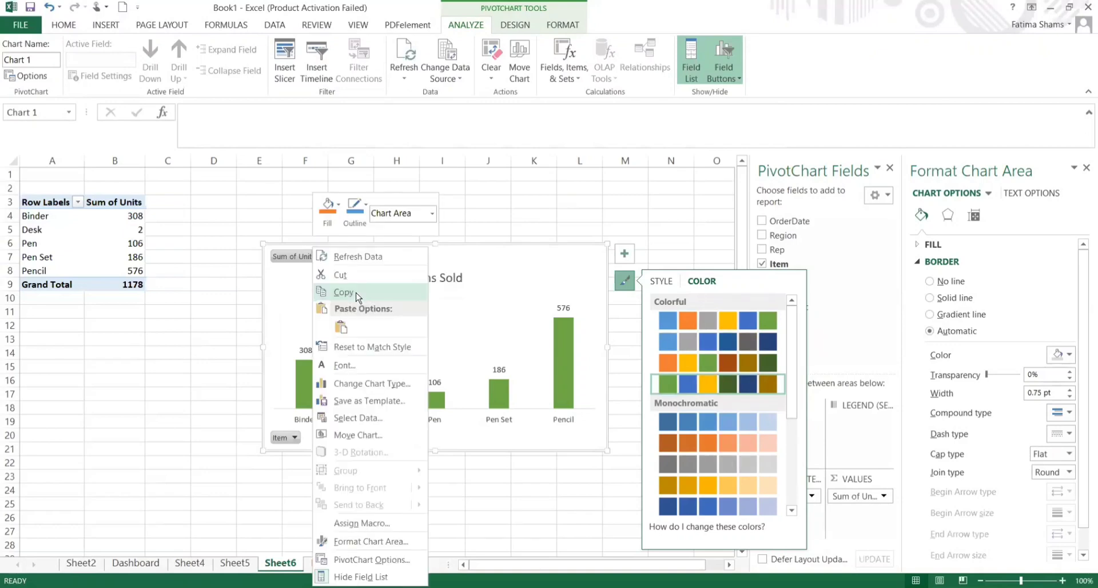
{"action": "left_click", "coordinate": [344, 292]}
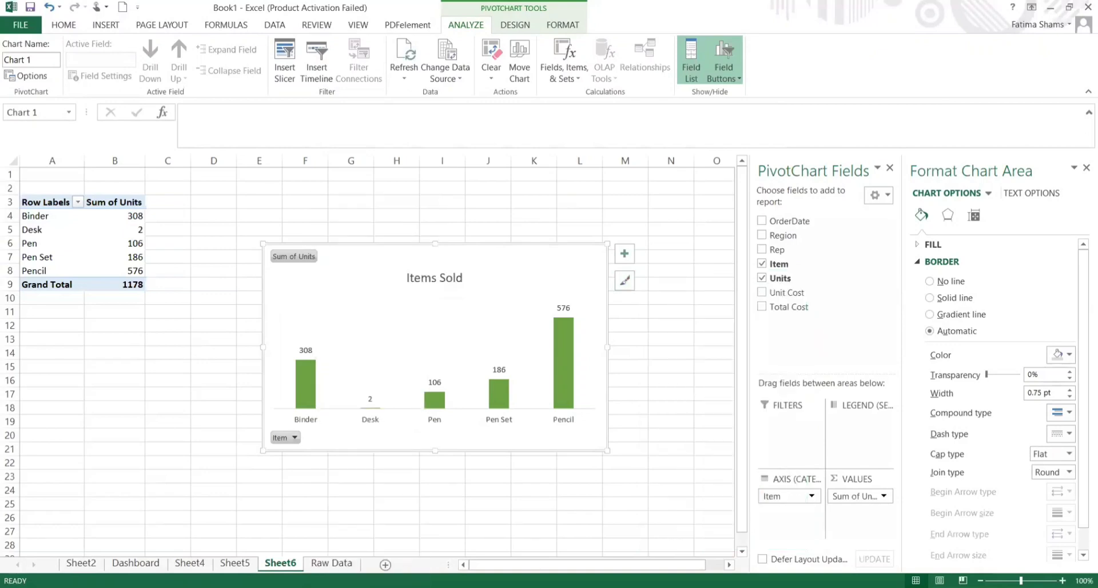
{"action": "left_click", "coordinate": [137, 563]}
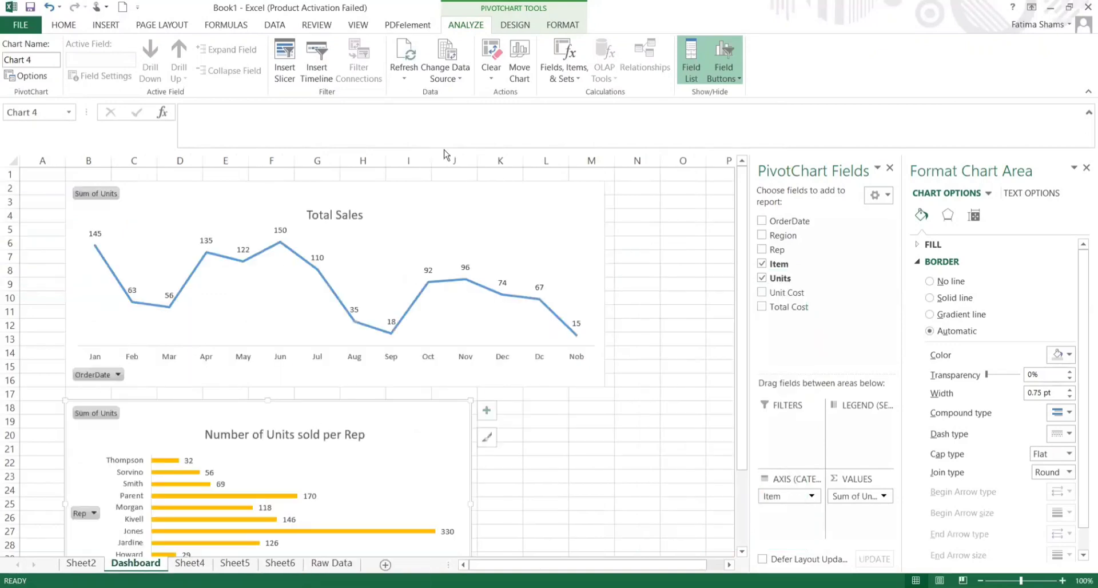
{"action": "left_click", "coordinate": [649, 281]}
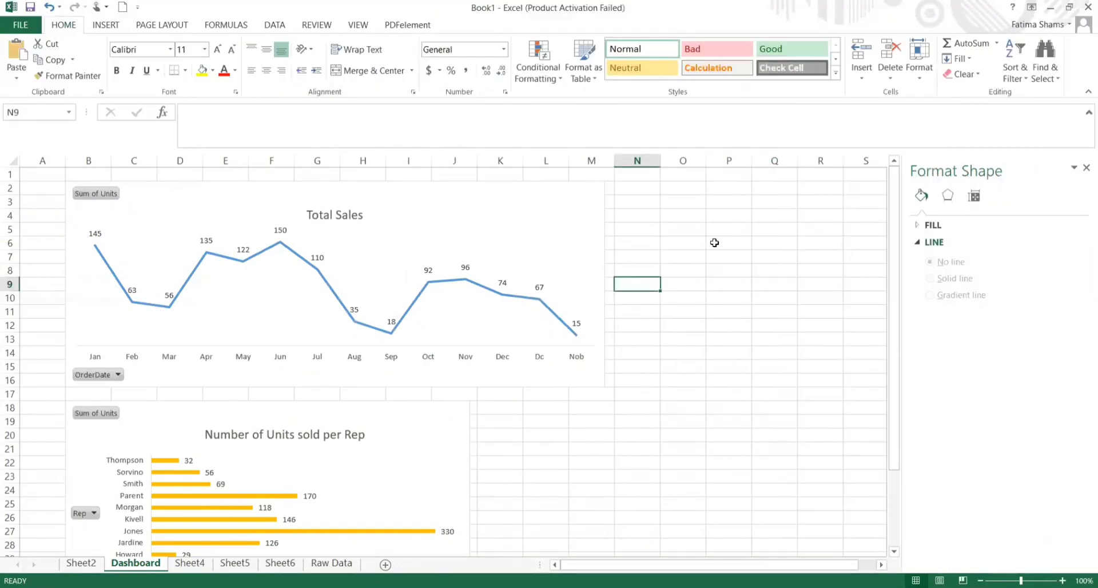
{"action": "left_click", "coordinate": [672, 189]}
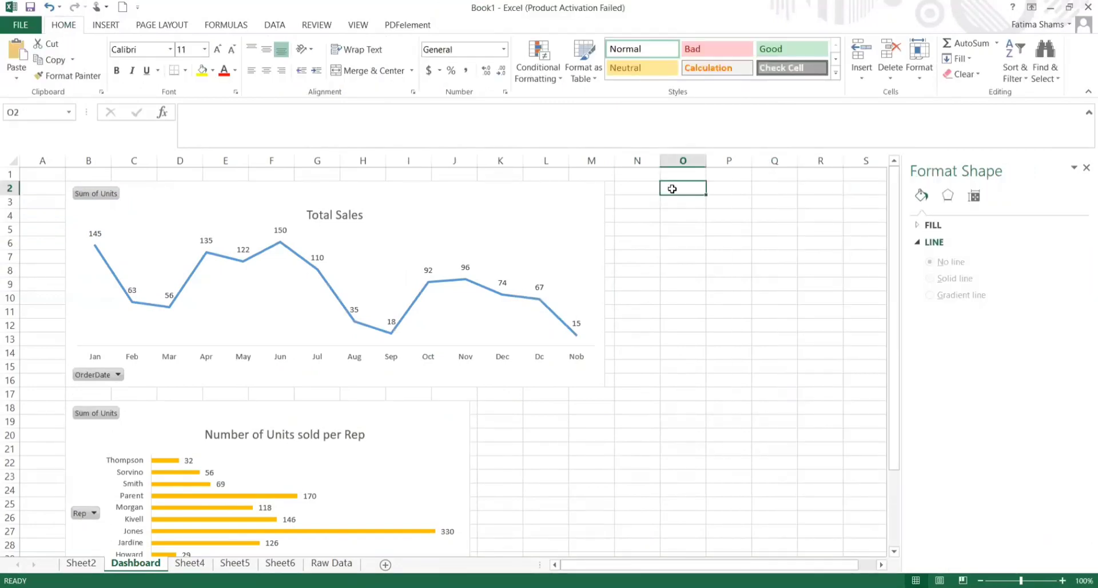
{"action": "key", "text": "ctrl+v"}
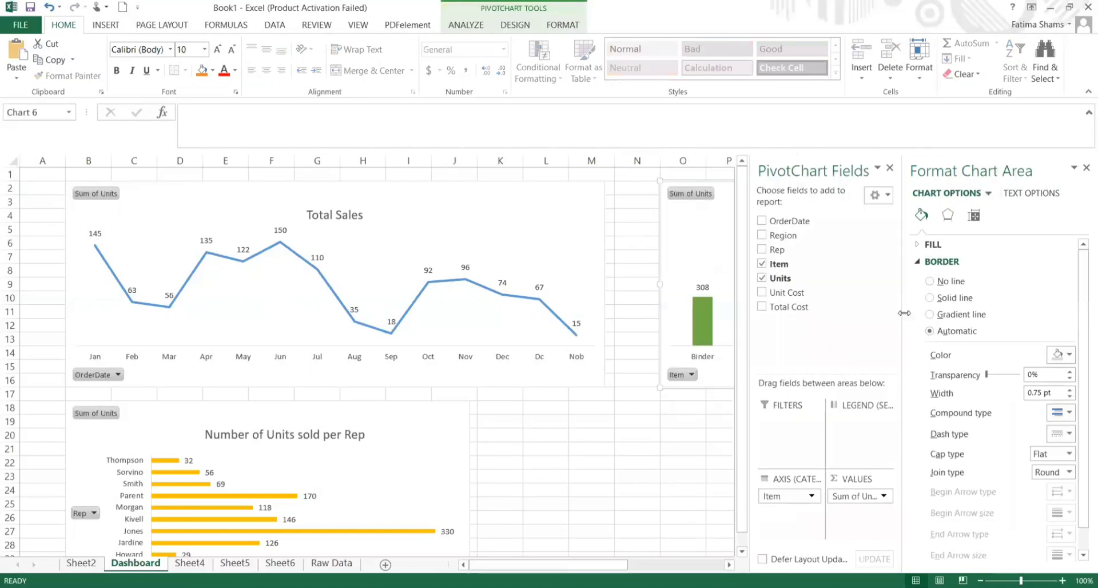
{"action": "left_click", "coordinate": [1087, 169]}
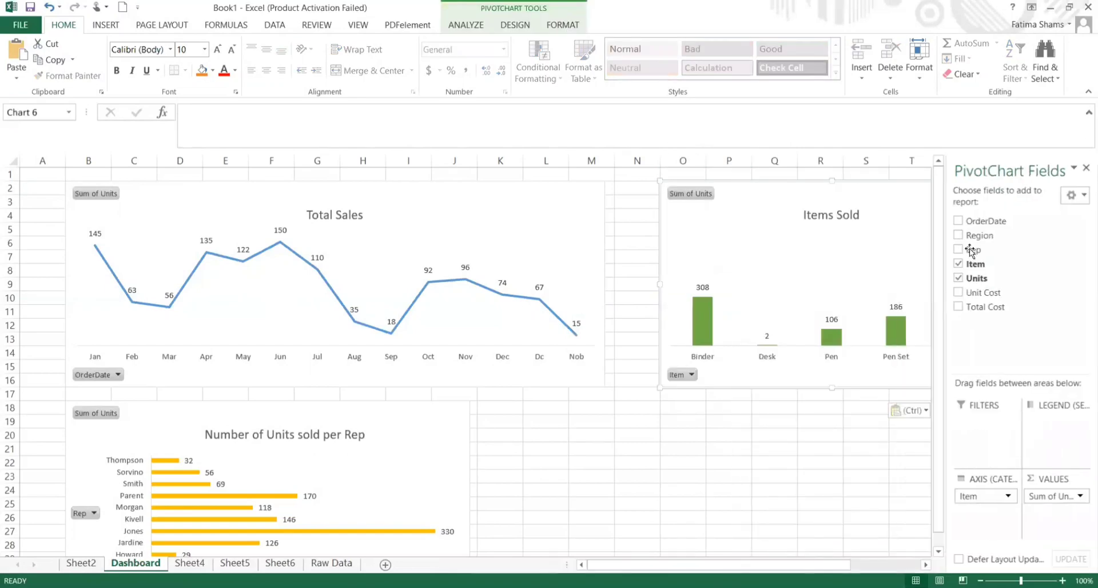
{"action": "left_click", "coordinate": [1087, 168]}
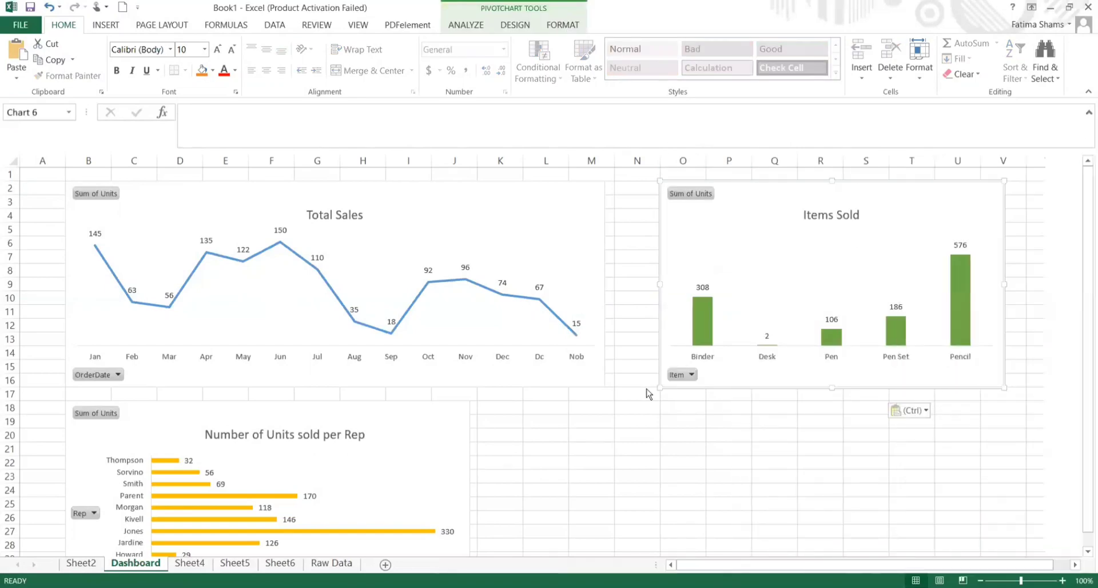
Create a PivotTable from the Raw Data table on a new worksheet, with Region as rows and summed Units as values.
{"action": "left_click", "coordinate": [331, 563]}
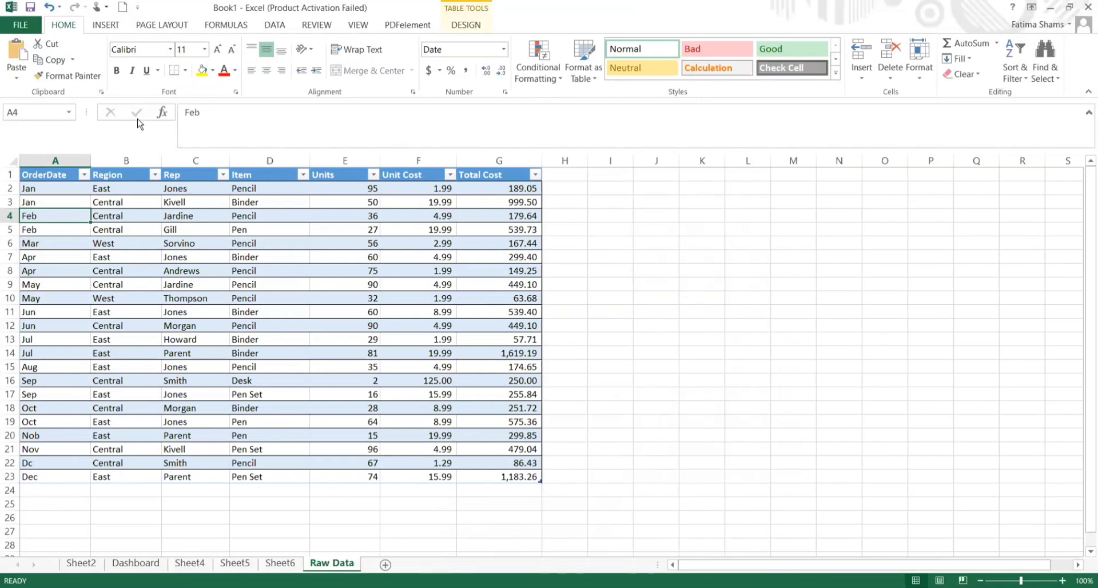
{"action": "left_click", "coordinate": [107, 25]}
{"action": "left_click", "coordinate": [21, 71]}
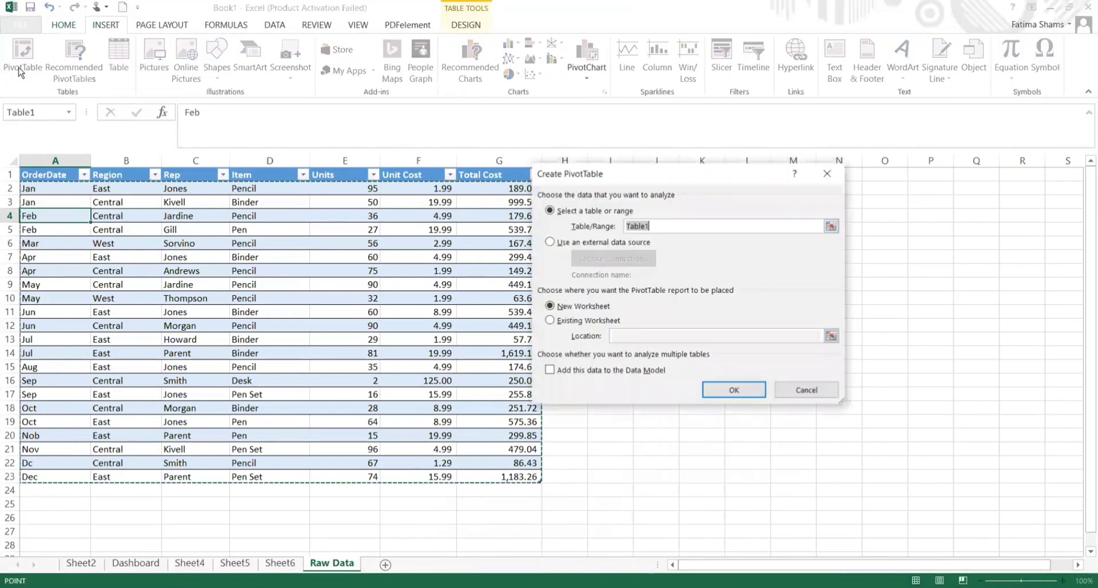
{"action": "left_click", "coordinate": [735, 390]}
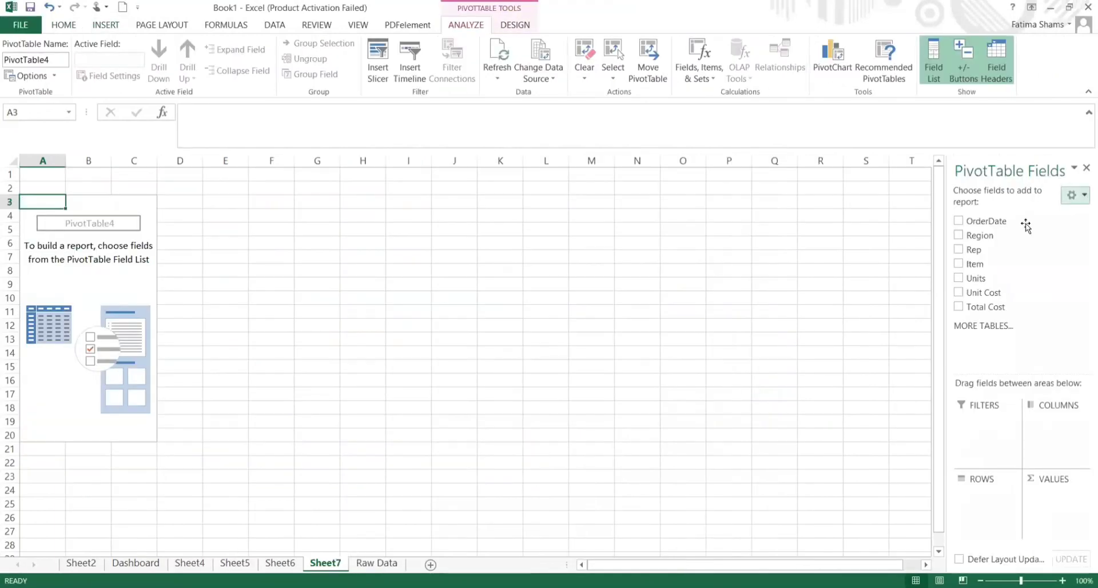
{"action": "left_click", "coordinate": [959, 233]}
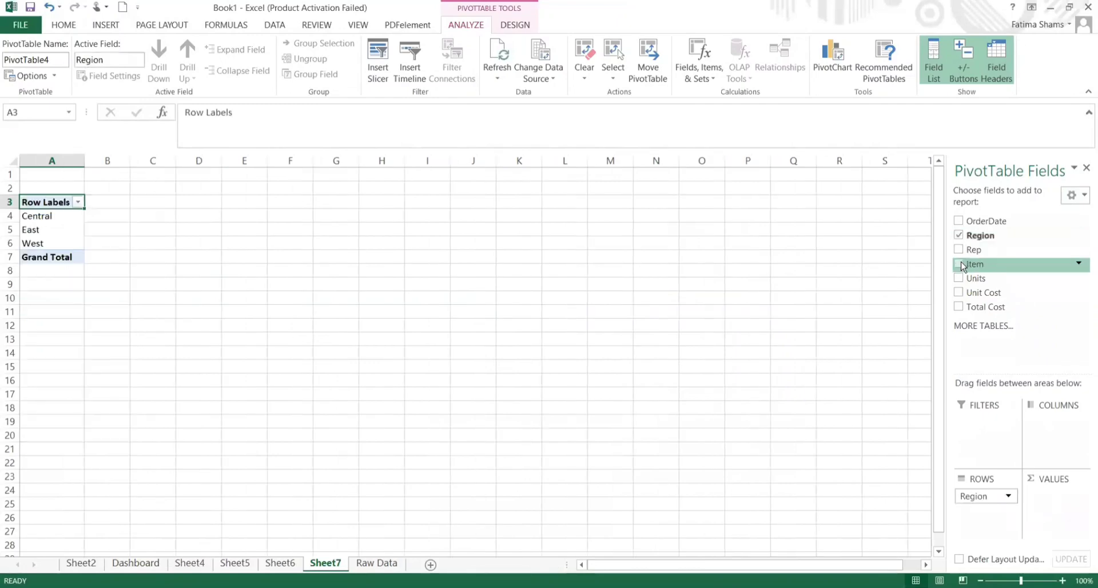
{"action": "left_click", "coordinate": [960, 279]}
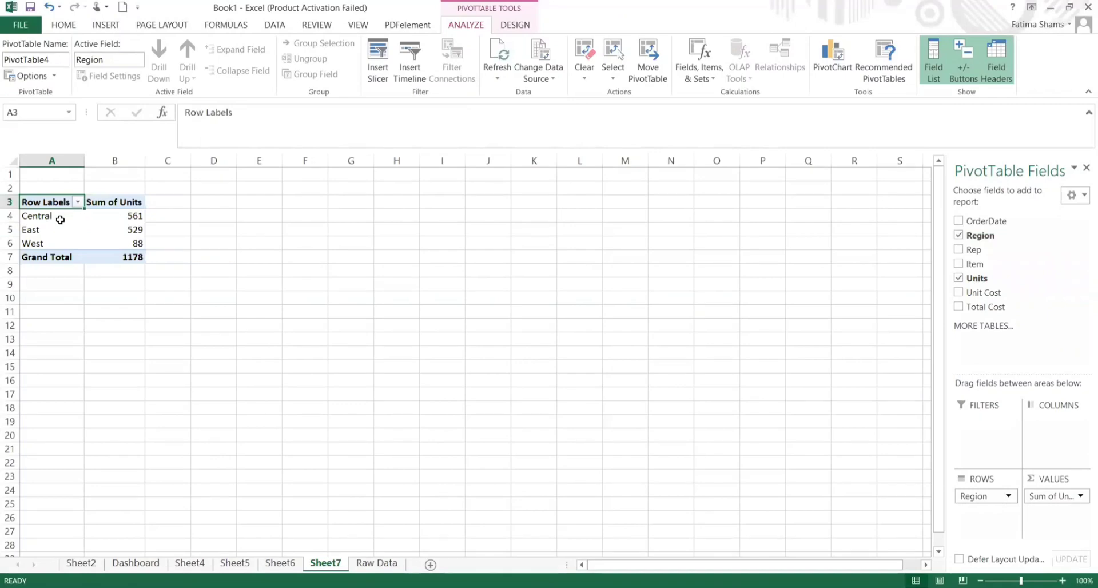
Insert a Pie PivotChart from the Region PivotTable and move it beside the table, between about columns F and M.
{"action": "left_click", "coordinate": [60, 220]}
{"action": "left_click", "coordinate": [121, 25]}
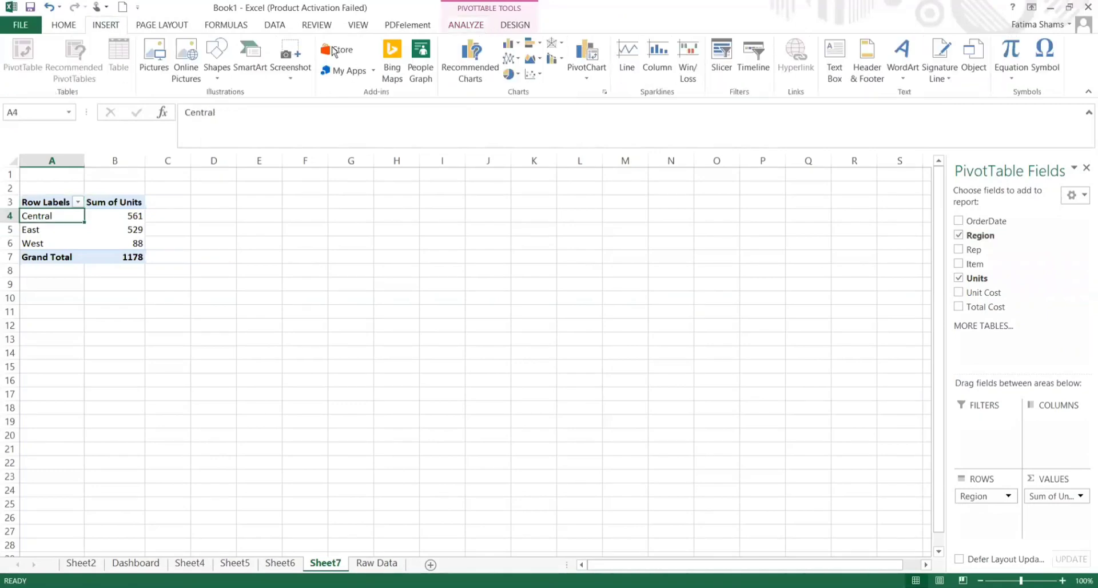
{"action": "left_click", "coordinate": [595, 90]}
{"action": "key", "text": "Return"}
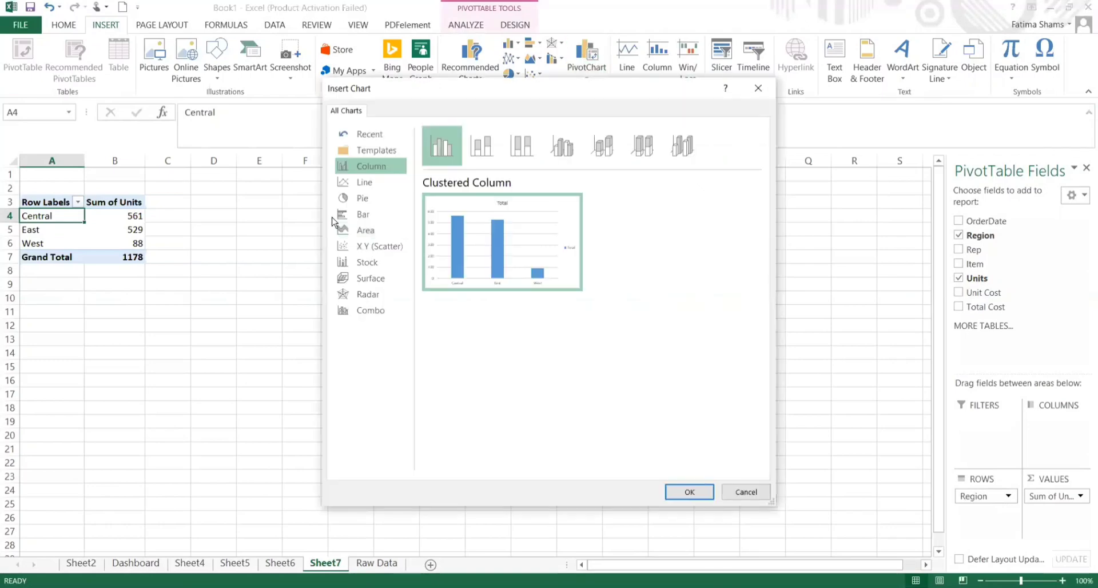
{"action": "left_click", "coordinate": [366, 198]}
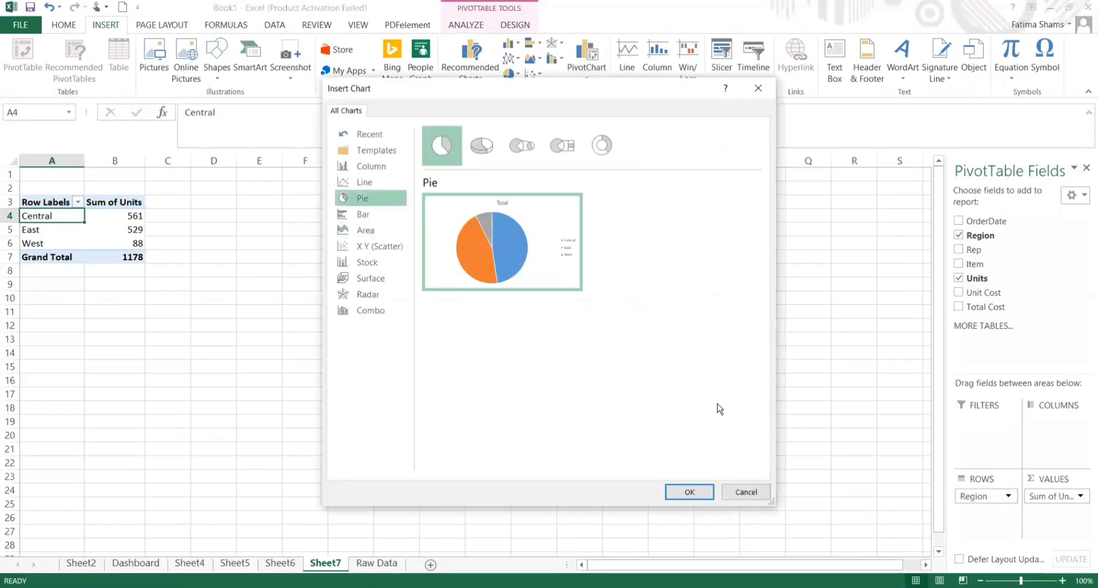
{"action": "left_click", "coordinate": [691, 495]}
{"action": "left_click_drag", "start_coordinate": [426, 295], "coordinate": [414, 233]}
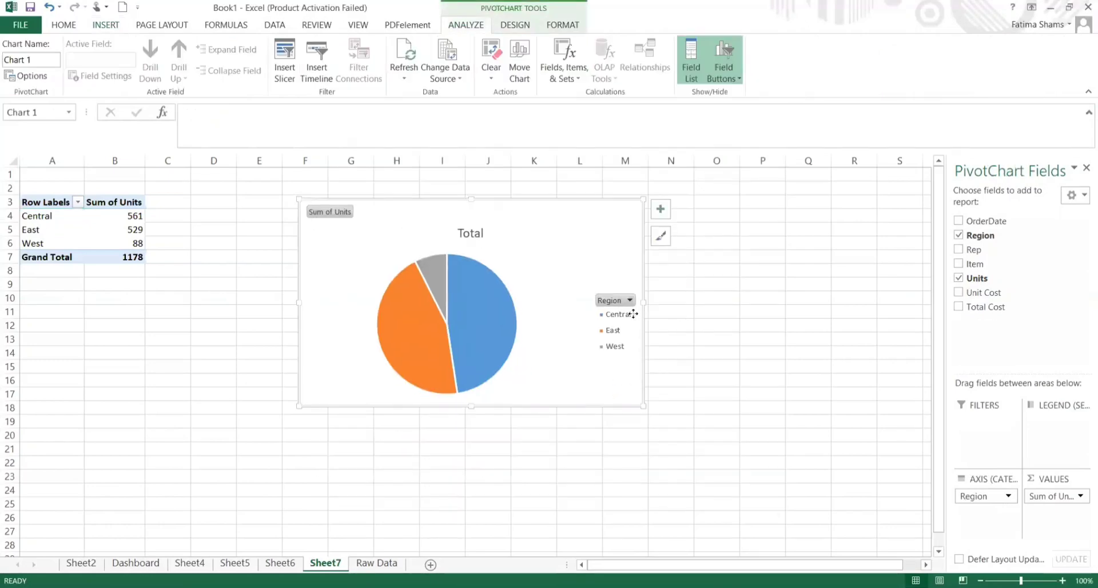
Delete the pie chart's legend and add data labels in the Data Callout style.
{"action": "left_click", "coordinate": [613, 302]}
{"action": "key", "text": "Delete"}
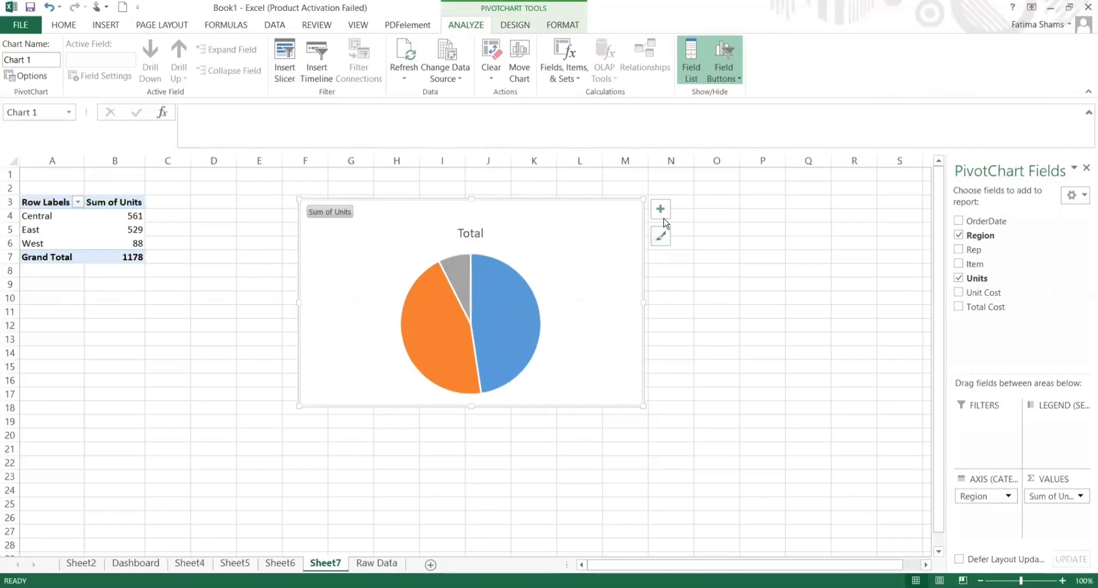
{"action": "left_click", "coordinate": [661, 209]}
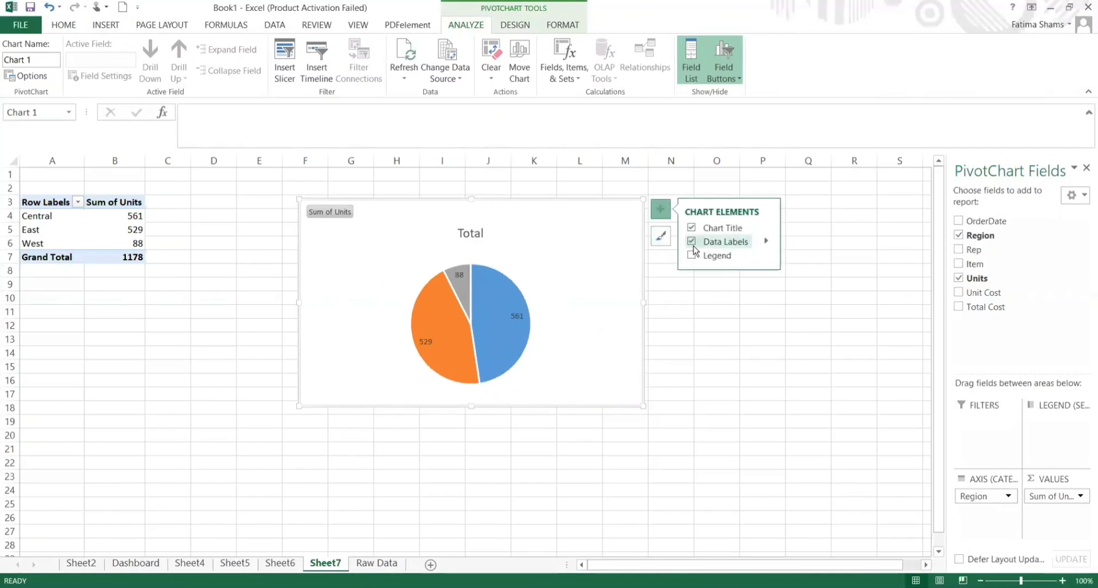
{"action": "left_click", "coordinate": [766, 241]}
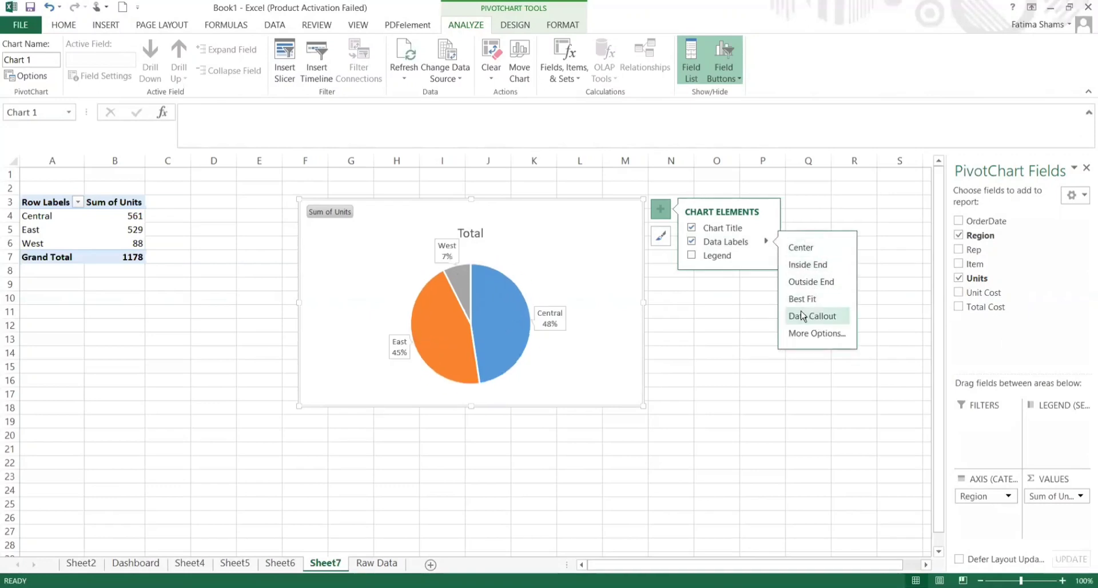
{"action": "left_click", "coordinate": [802, 315]}
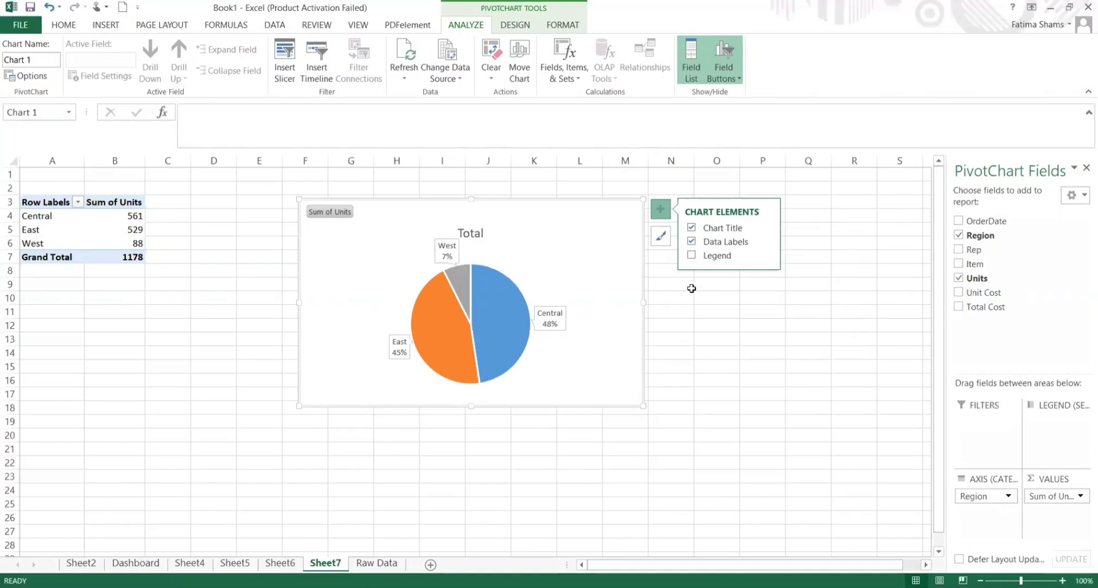
Recolor the pie slices with the fourth Colorful palette of green, blue and yellow.
{"action": "left_click", "coordinate": [662, 237]}
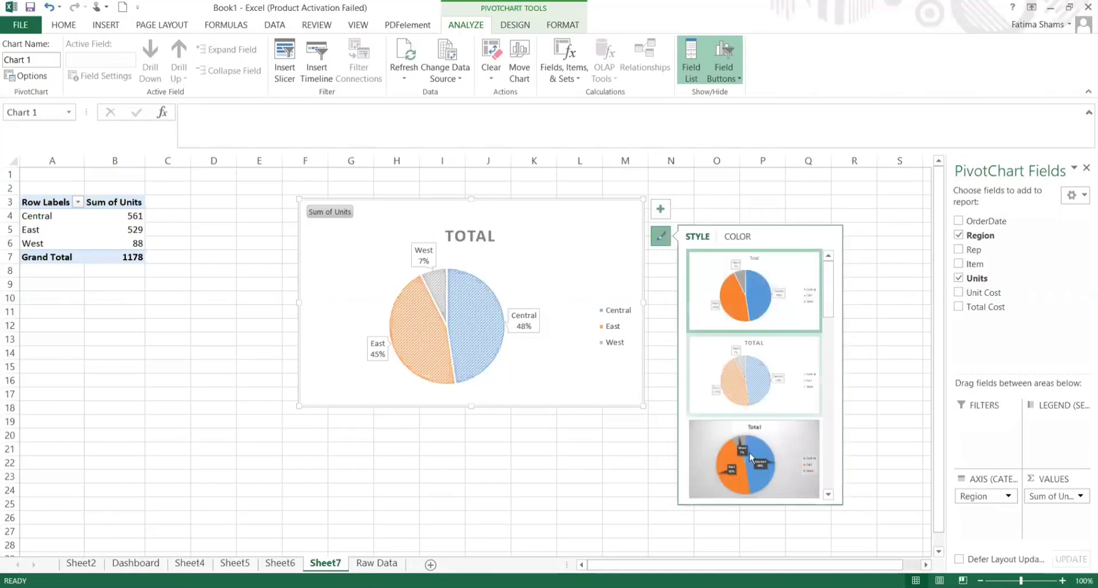
{"action": "left_click", "coordinate": [737, 237]}
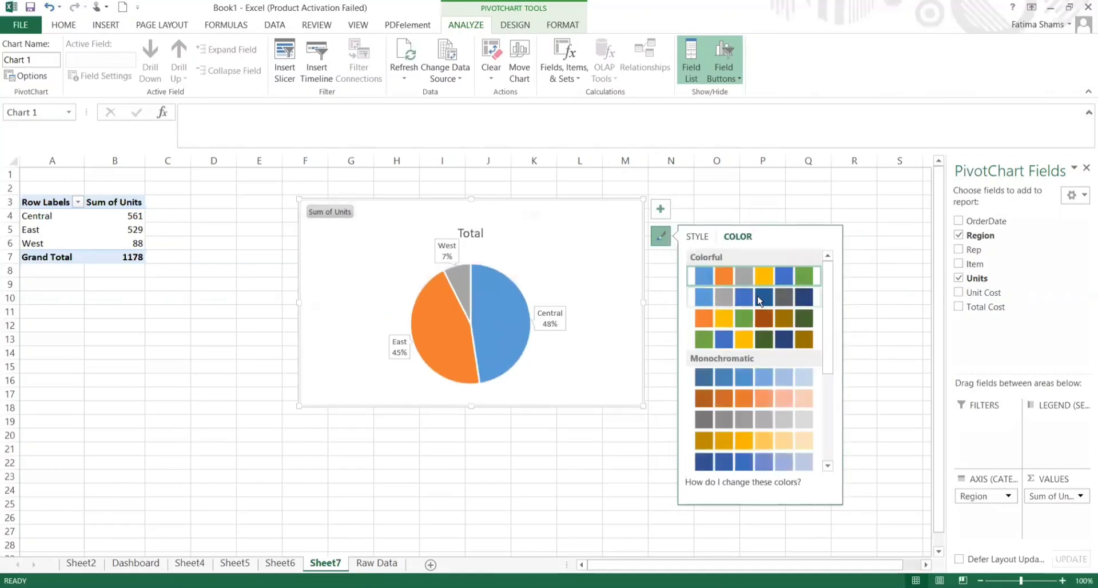
{"action": "left_click", "coordinate": [723, 343]}
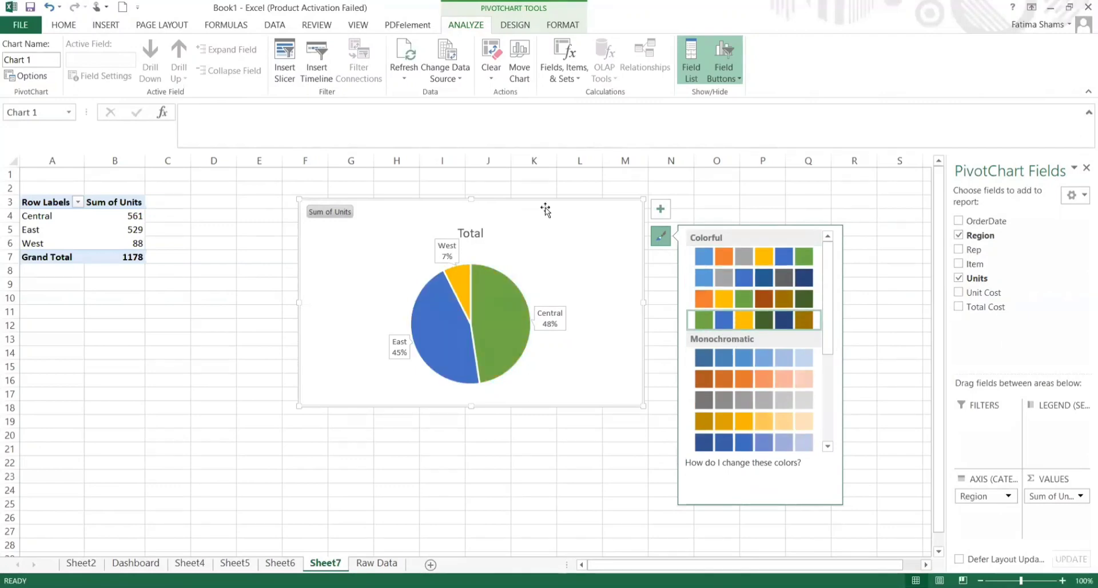
Change the pie chart's title to "Sales per Region" and shift it slightly up, clear of the West callout.
{"action": "left_click", "coordinate": [473, 232]}
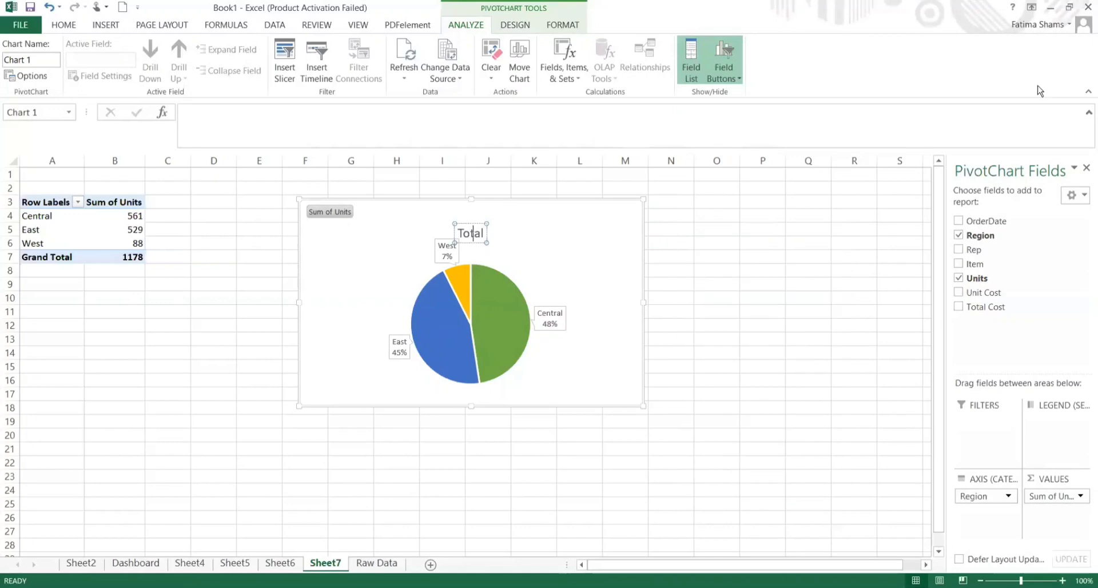
{"action": "key", "text": "BackSpace"}
{"action": "key", "text": "BackSpace"}
{"action": "key", "text": "BackSpace"}
{"action": "key", "text": "BackSpace"}
{"action": "key", "text": "BackSpace"}
{"action": "type", "text": "Sales per"}
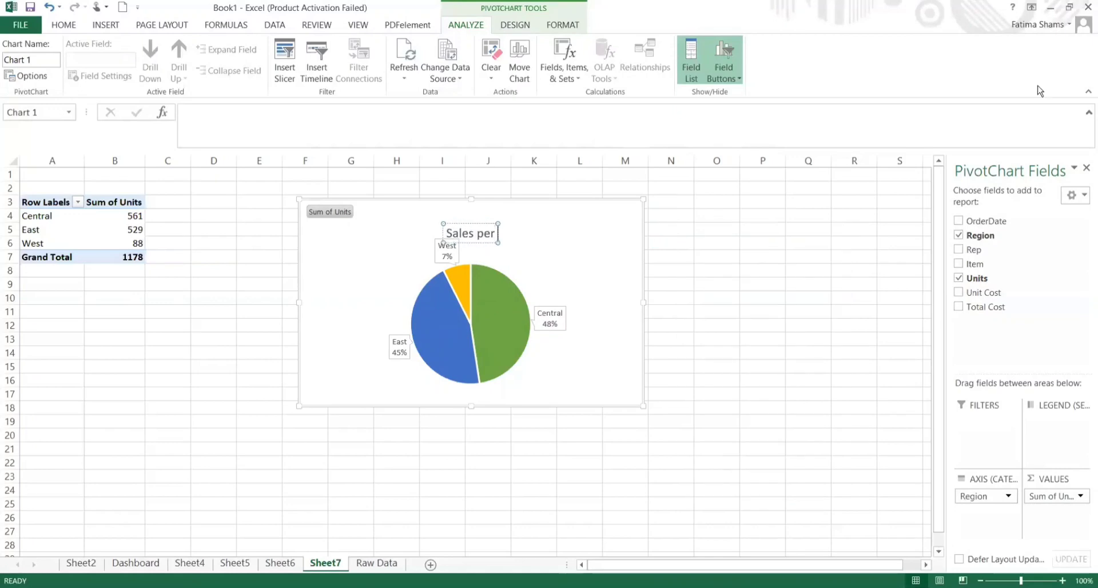
{"action": "type", "text": " Region"}
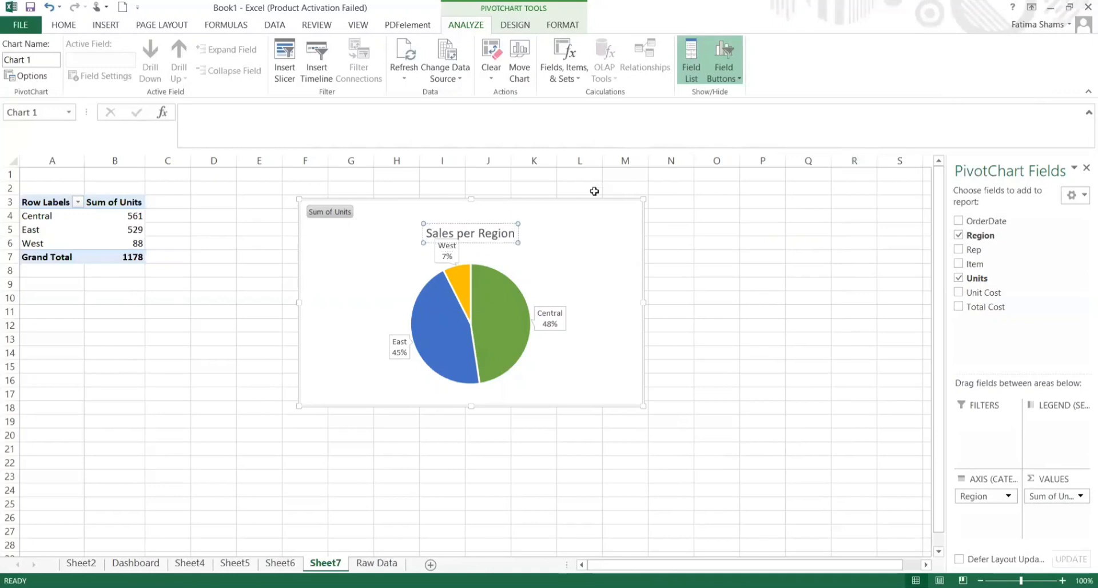
{"action": "left_click", "coordinate": [460, 220]}
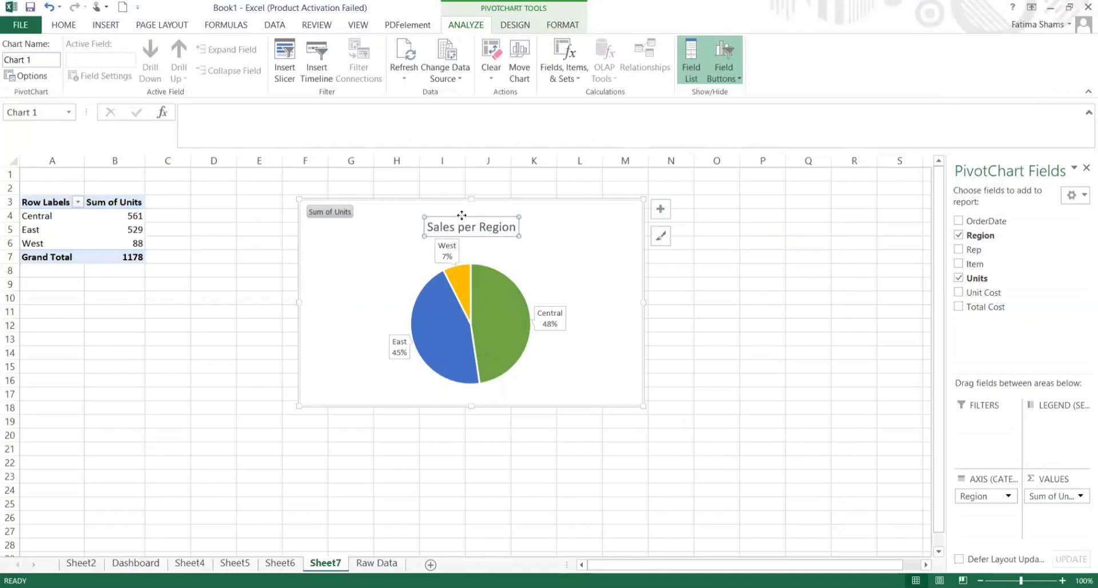
{"action": "left_click", "coordinate": [340, 266]}
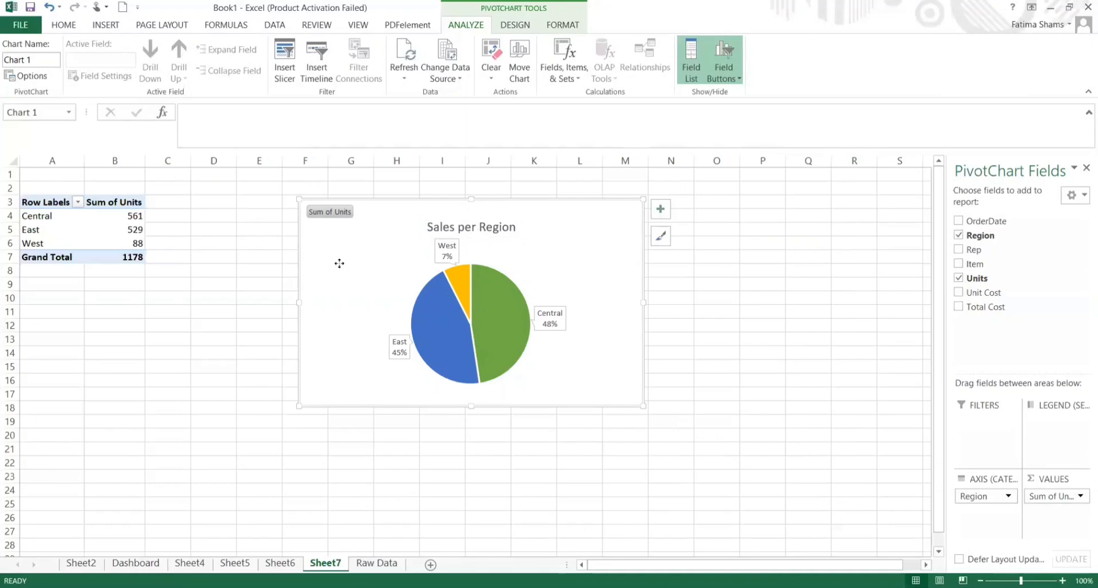
Copy the Sales per Region pie chart to the Dashboard sheet at cell M18 using the destination theme.
{"action": "right_click", "coordinate": [339, 263]}
{"action": "left_click", "coordinate": [371, 292]}
{"action": "left_click", "coordinate": [136, 563]}
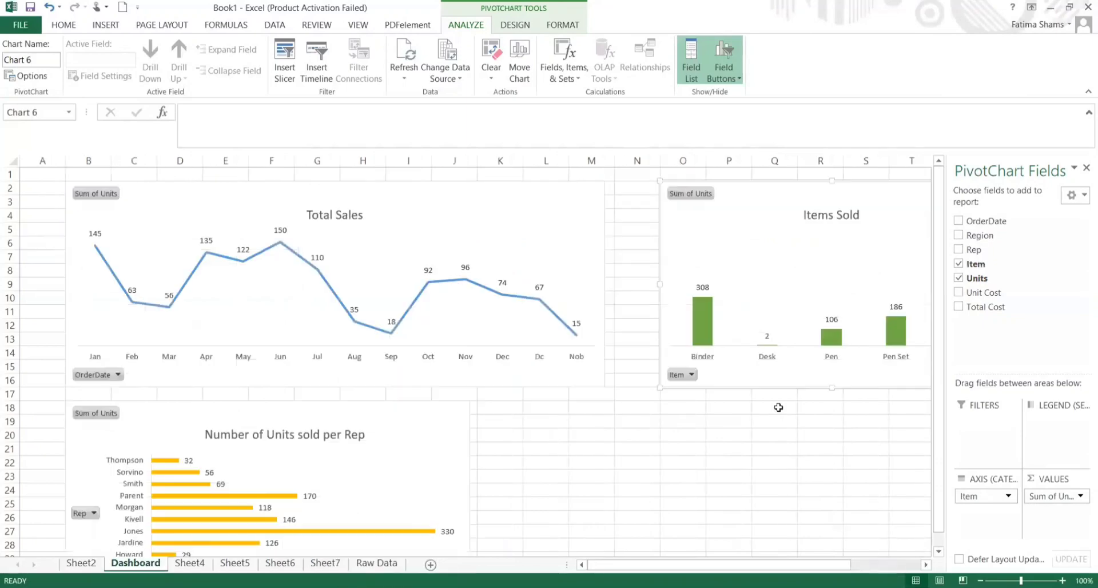
{"action": "left_click", "coordinate": [573, 409]}
{"action": "right_click", "coordinate": [572, 410]}
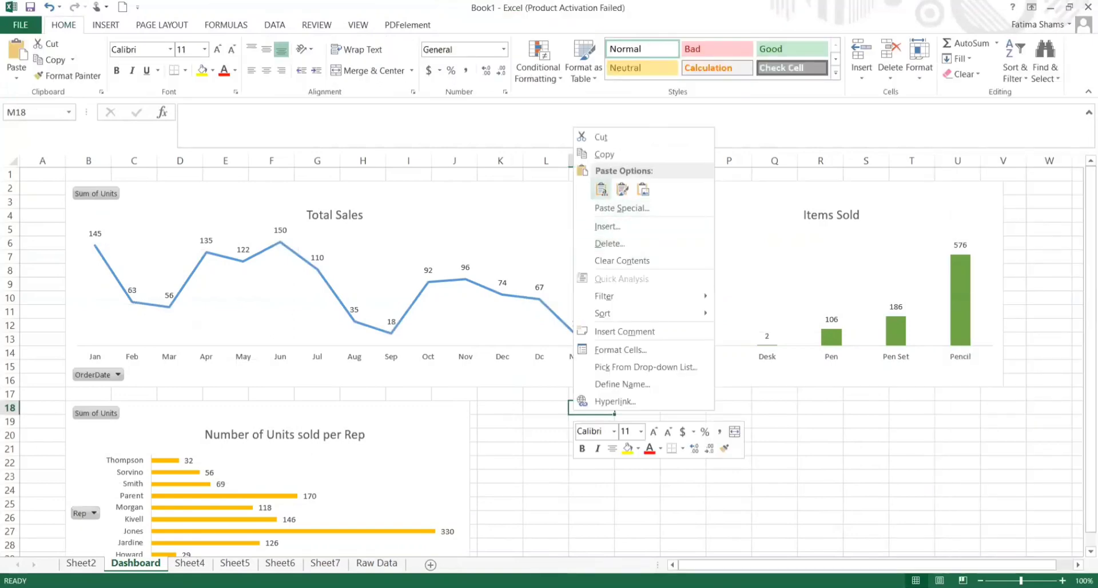
{"action": "left_click", "coordinate": [601, 190]}
Create a PivotTable from the Raw Data table on a new worksheet, with Item as rows and the sum of Total Cost as values.
{"action": "left_click", "coordinate": [377, 563]}
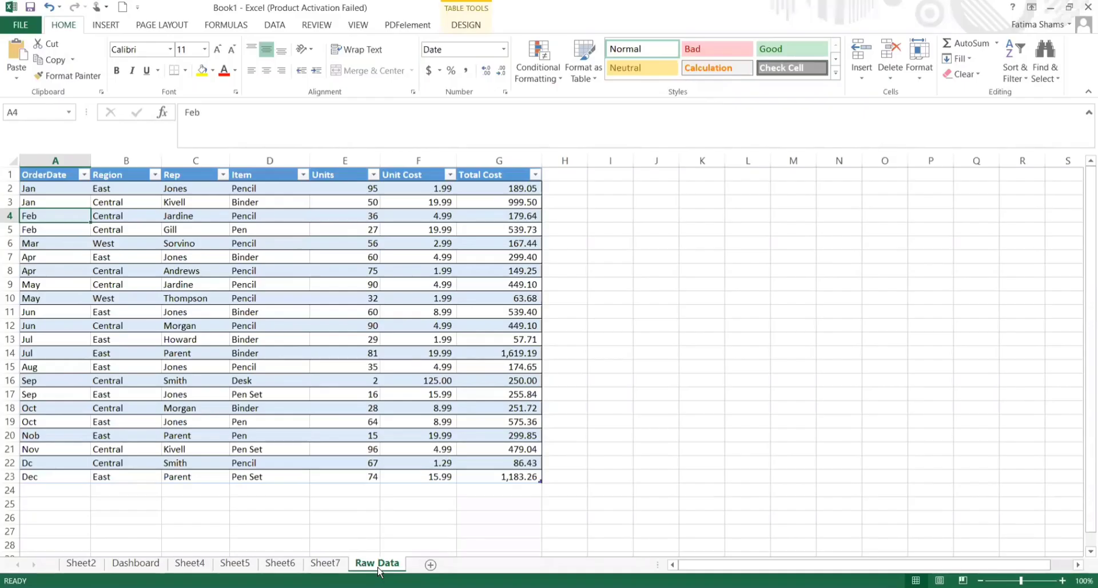
{"action": "left_click", "coordinate": [194, 215]}
{"action": "left_click", "coordinate": [109, 226]}
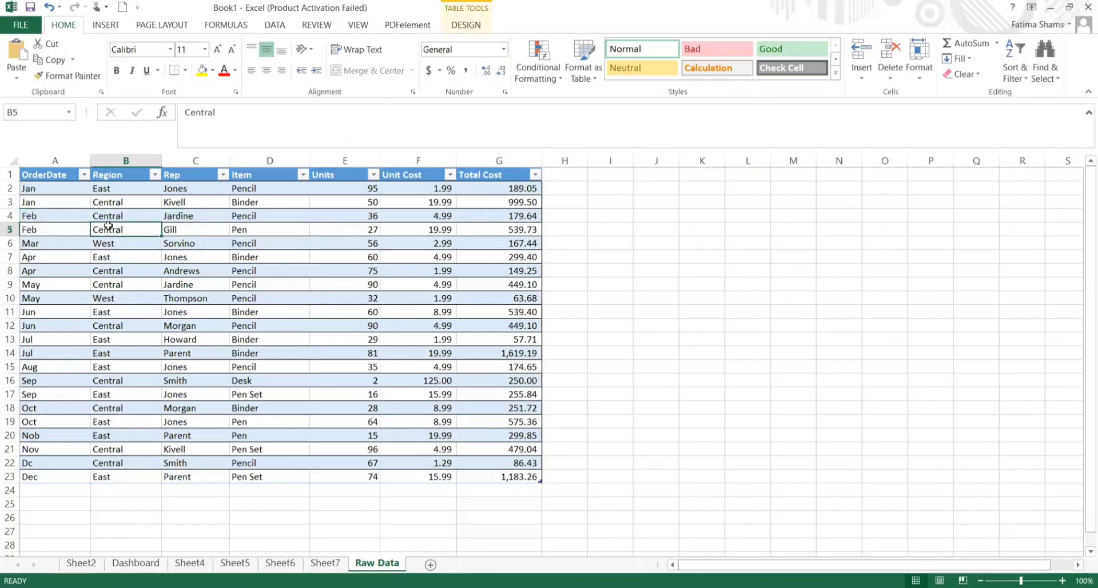
{"action": "left_click", "coordinate": [105, 24]}
{"action": "left_click", "coordinate": [20, 73]}
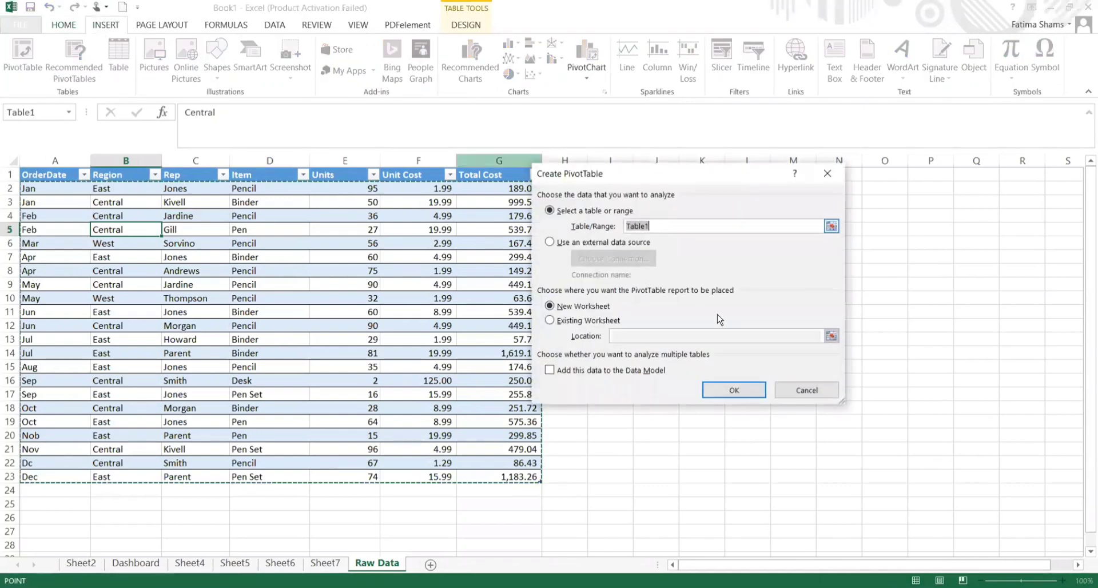
{"action": "key", "text": "Return"}
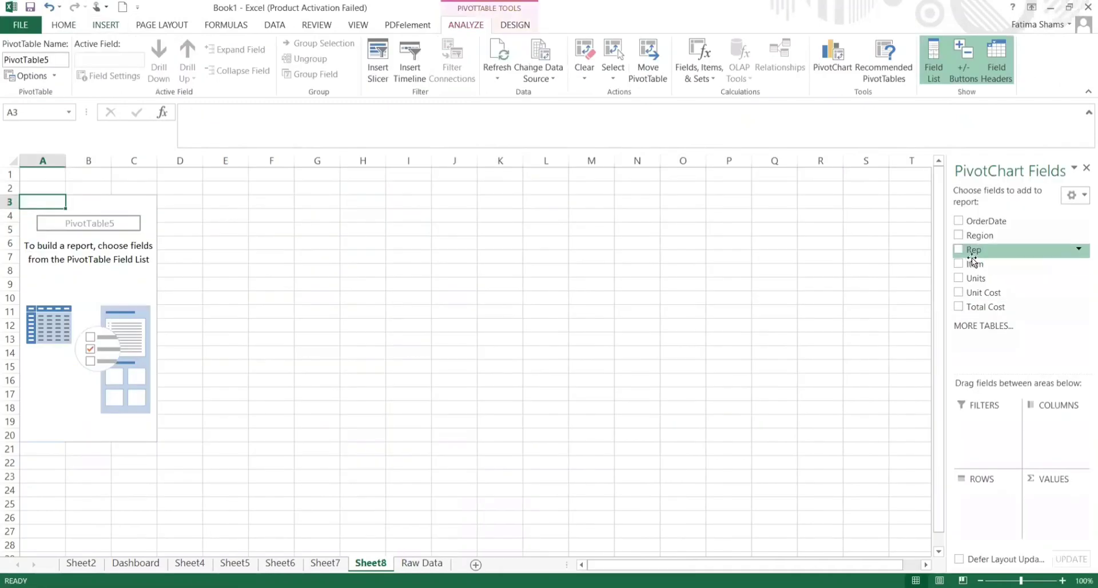
{"action": "left_click", "coordinate": [959, 263]}
{"action": "left_click", "coordinate": [958, 306]}
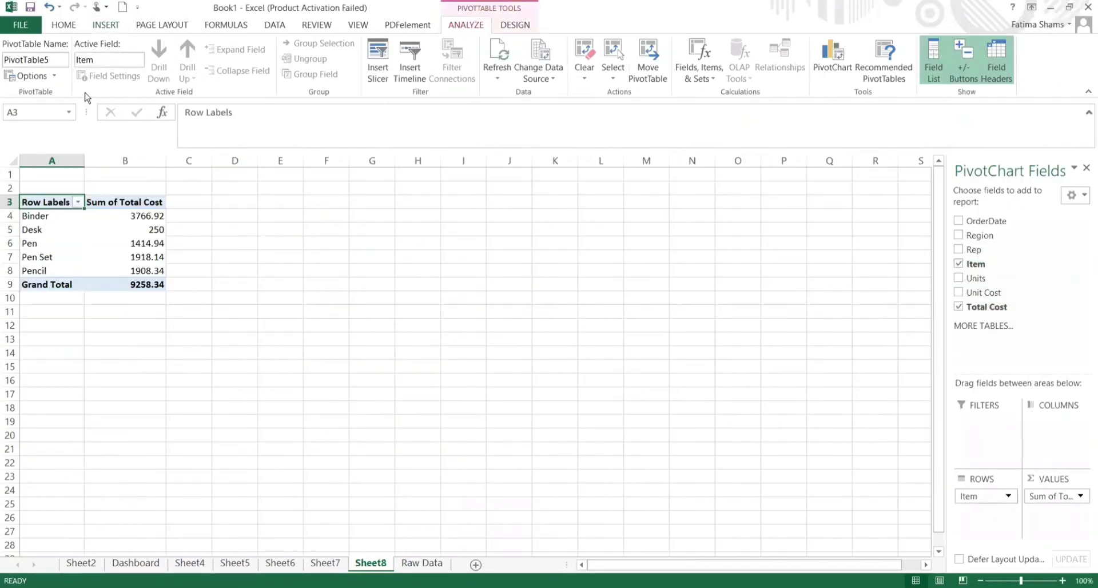
Insert a pie PivotChart from the item cost PivotTable and place it beside the table, around columns F to M.
{"action": "left_click", "coordinate": [83, 229]}
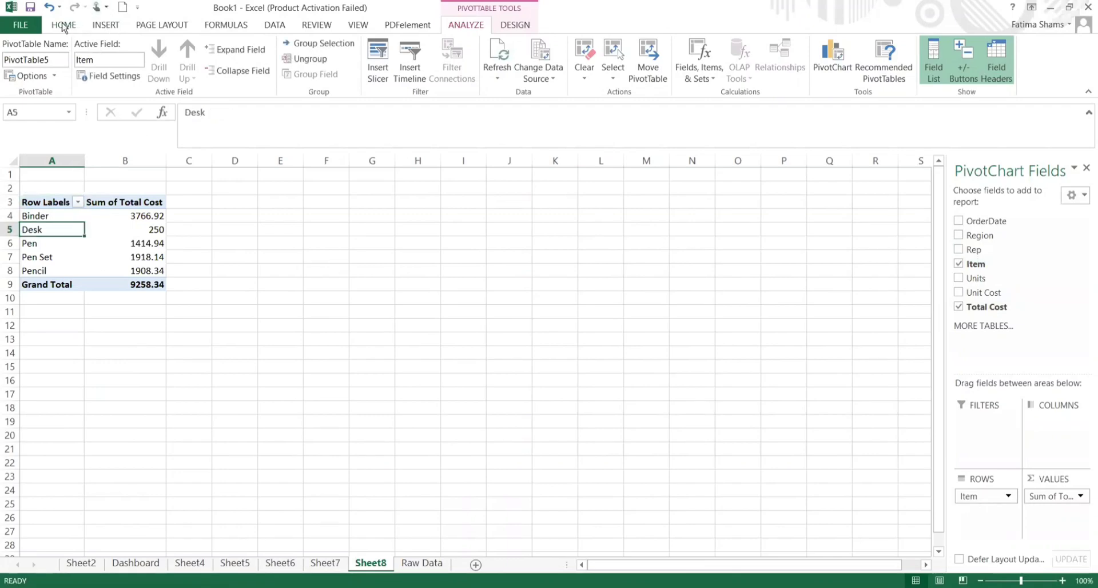
{"action": "left_click", "coordinate": [106, 25]}
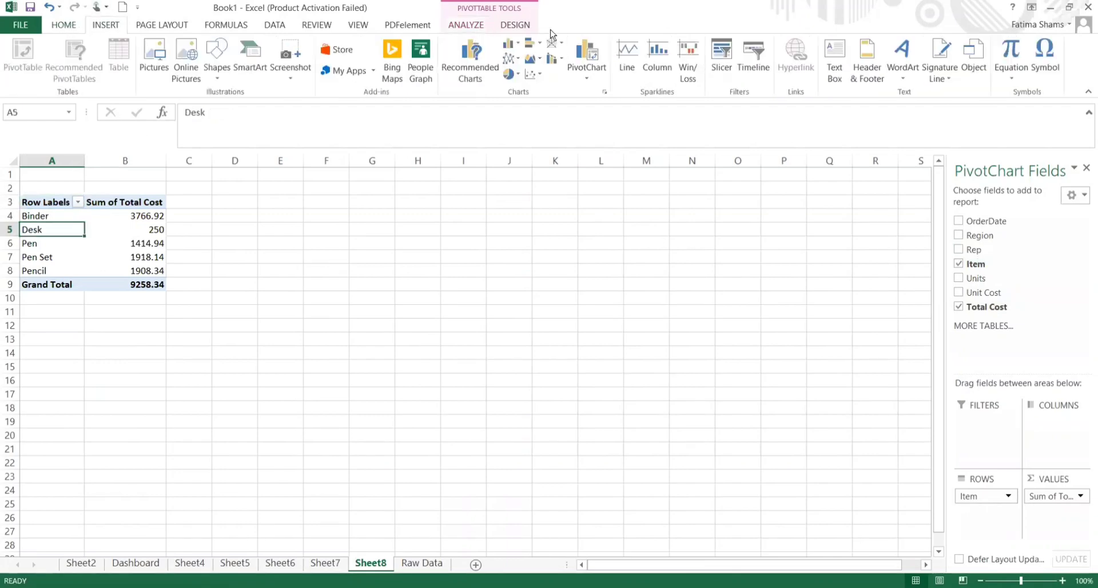
{"action": "left_click", "coordinate": [587, 74]}
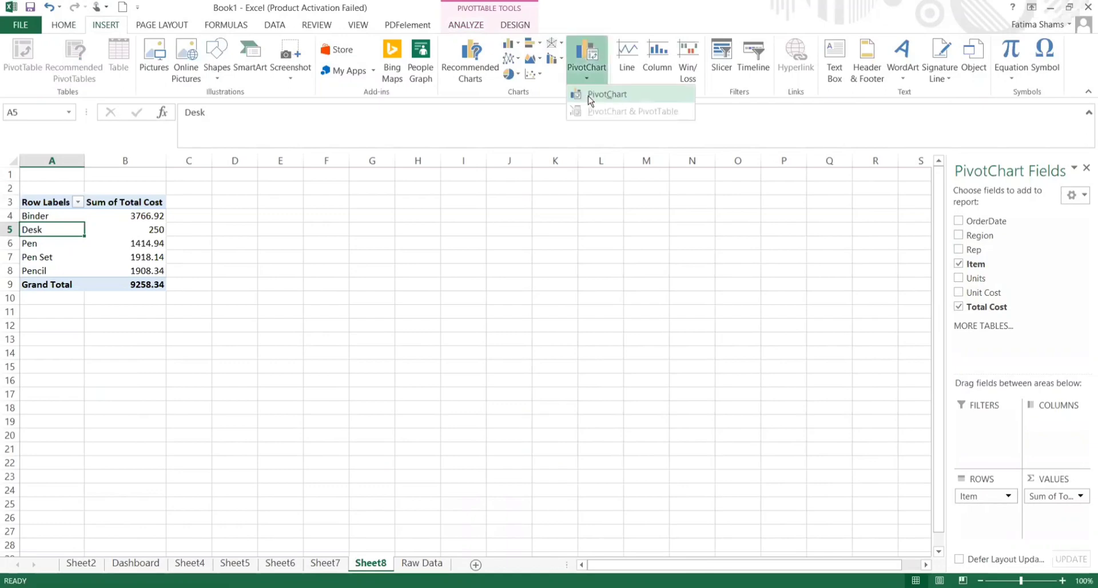
{"action": "left_click", "coordinate": [606, 94]}
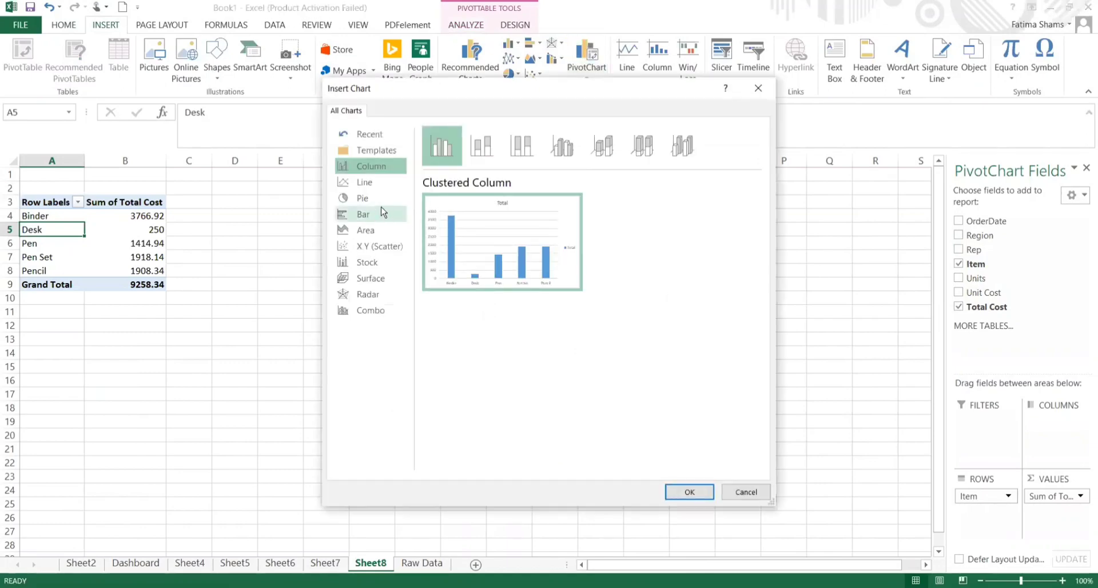
{"action": "left_click", "coordinate": [364, 199]}
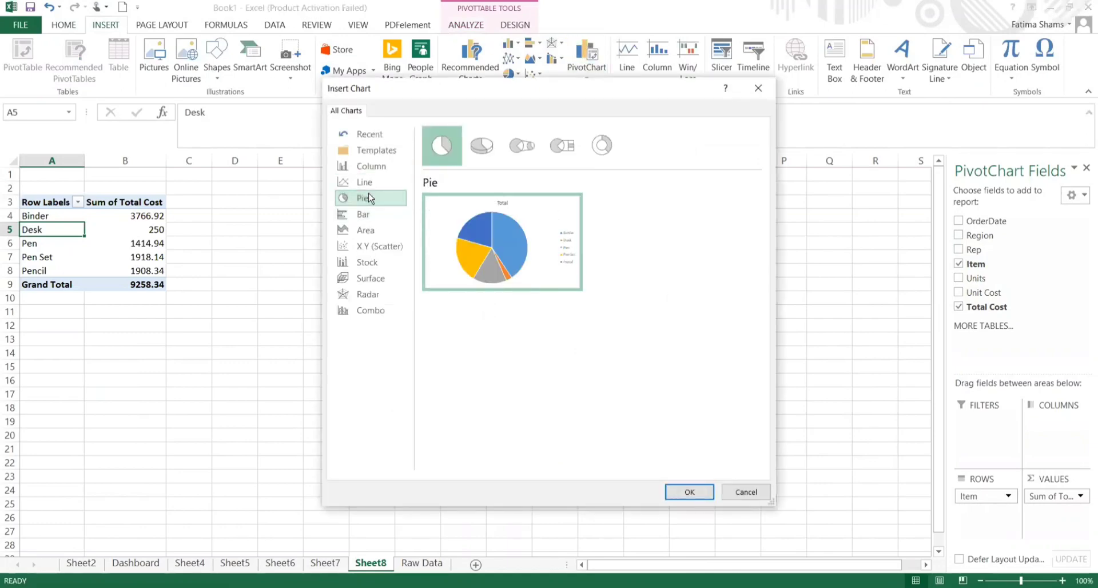
{"action": "left_click", "coordinate": [674, 499]}
{"action": "left_click_drag", "start_coordinate": [556, 320], "coordinate": [568, 286]}
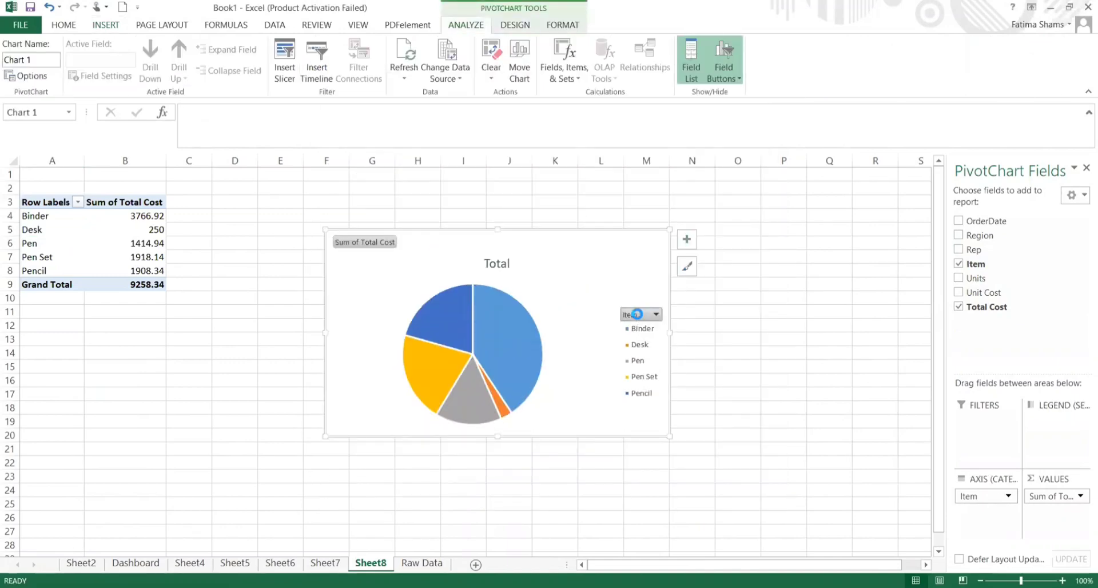
Delete the item cost pie chart's legend and add data labels in the Data Callout style.
{"action": "left_click", "coordinate": [640, 314]}
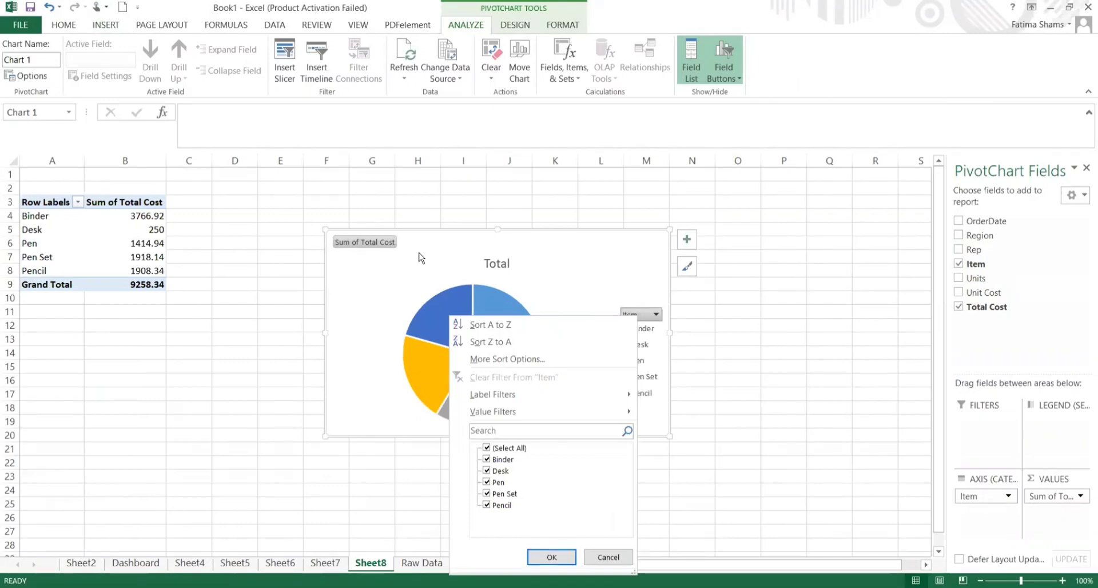
{"action": "left_click", "coordinate": [623, 316]}
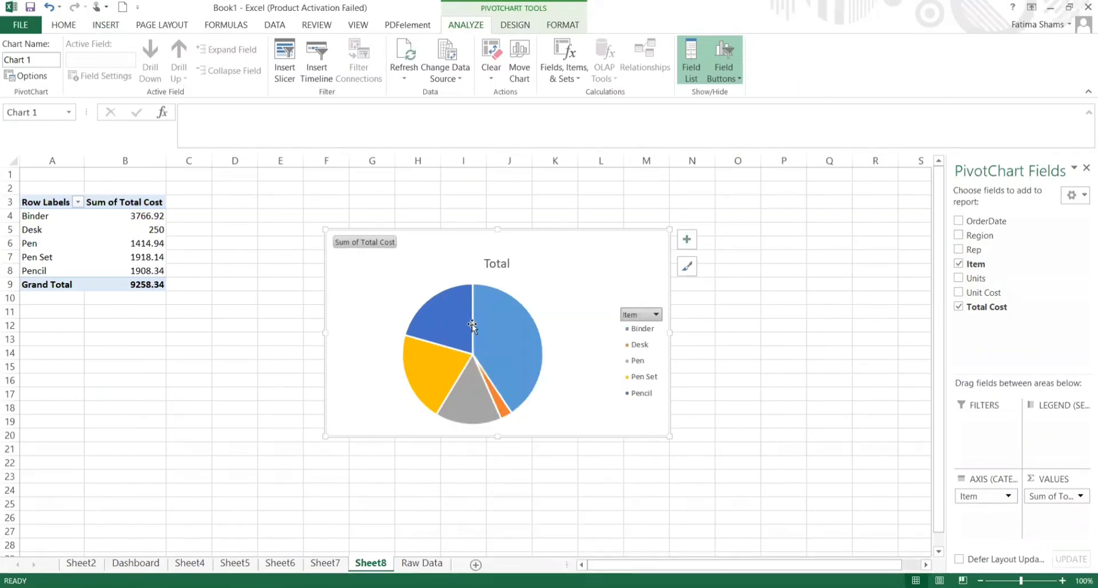
{"action": "left_click", "coordinate": [650, 335]}
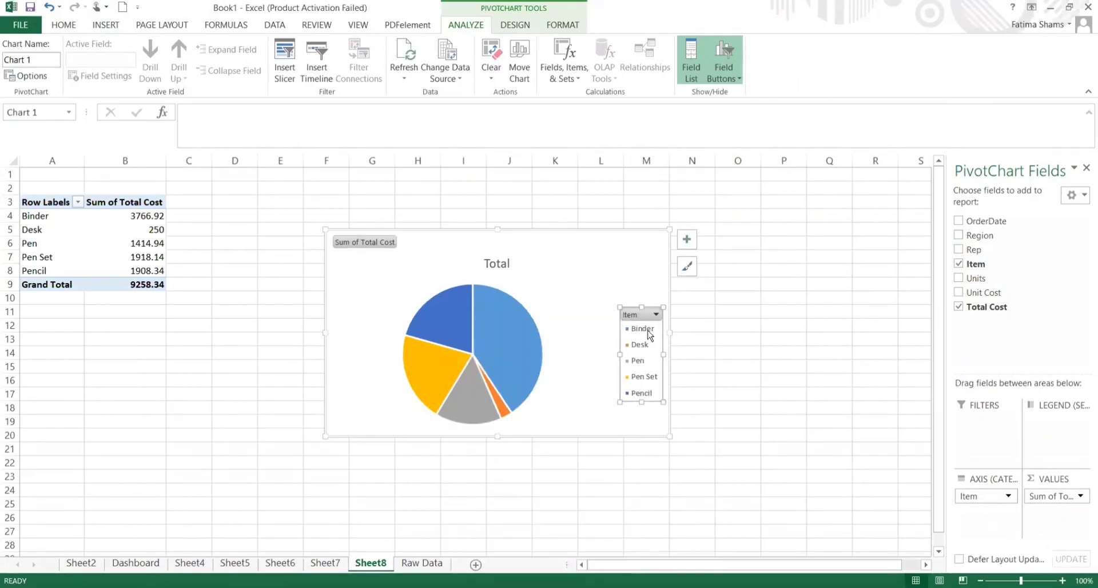
{"action": "key", "text": "Delete"}
{"action": "left_click", "coordinate": [687, 239]}
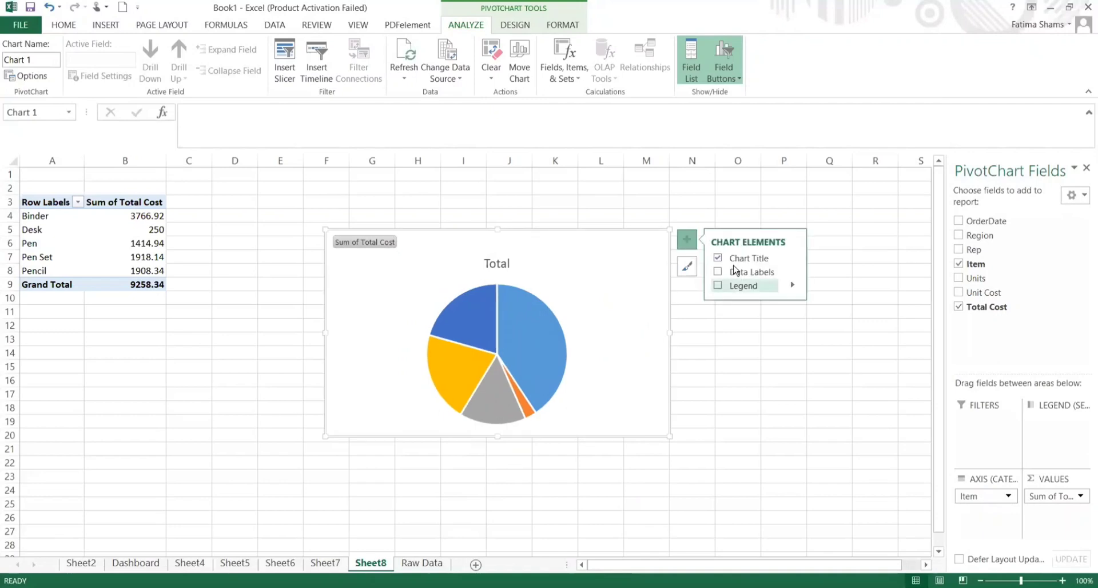
{"action": "left_click", "coordinate": [723, 270]}
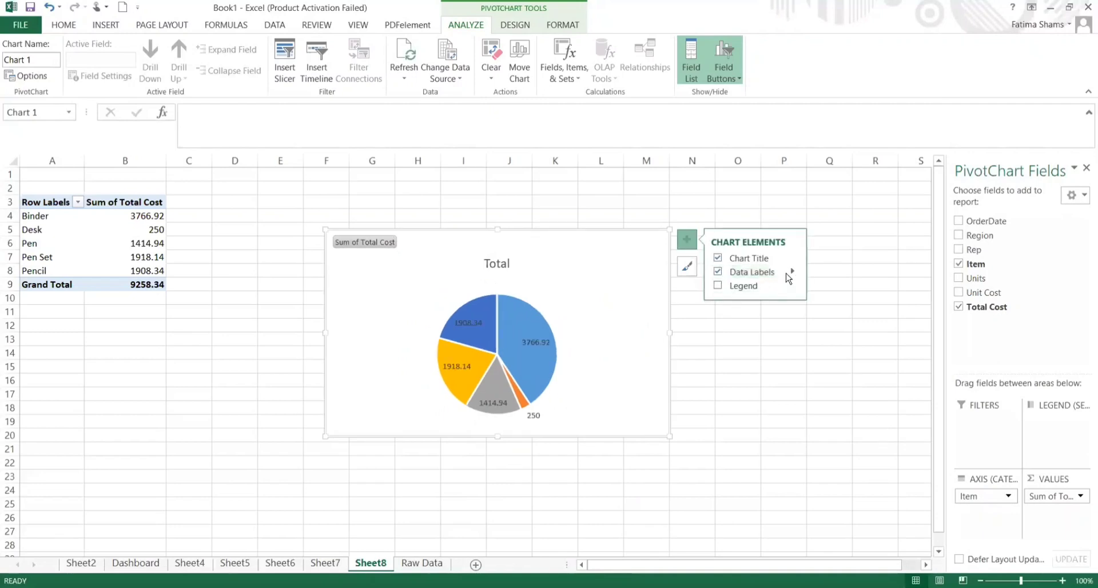
{"action": "left_click", "coordinate": [792, 272]}
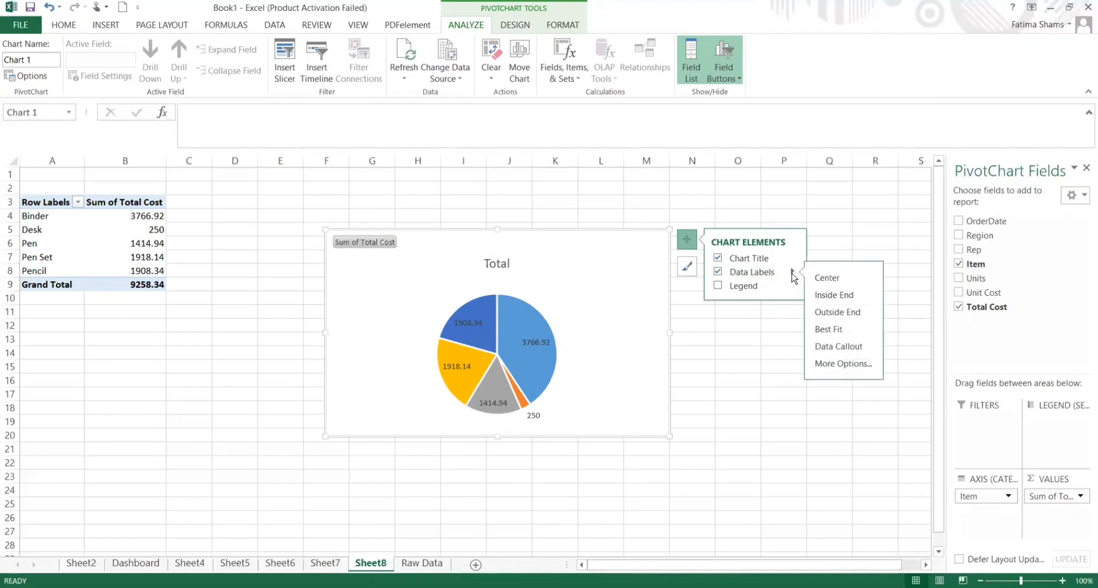
{"action": "left_click", "coordinate": [836, 313]}
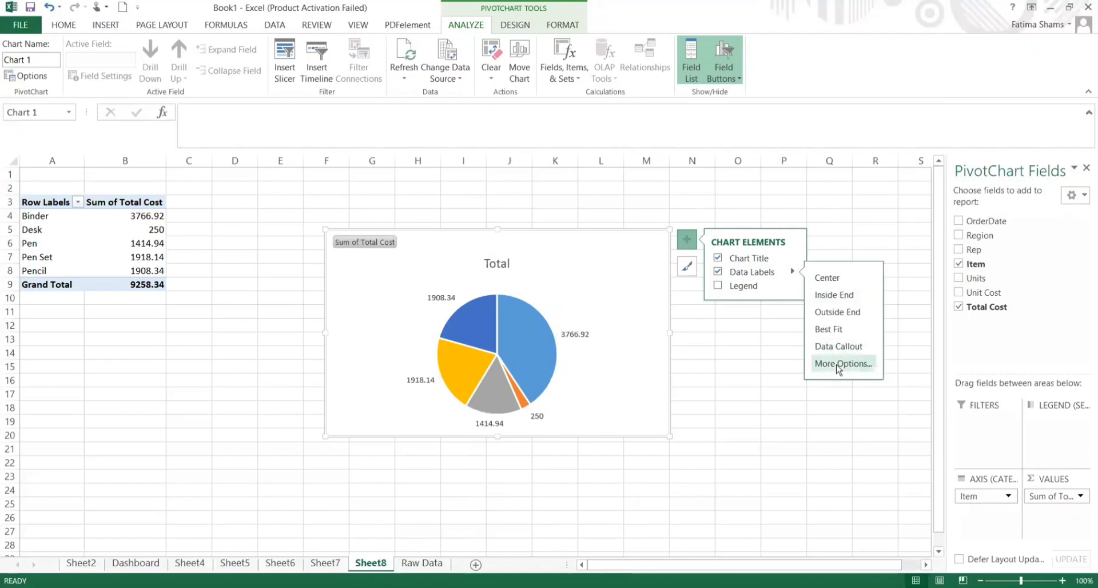
{"action": "left_click", "coordinate": [838, 345]}
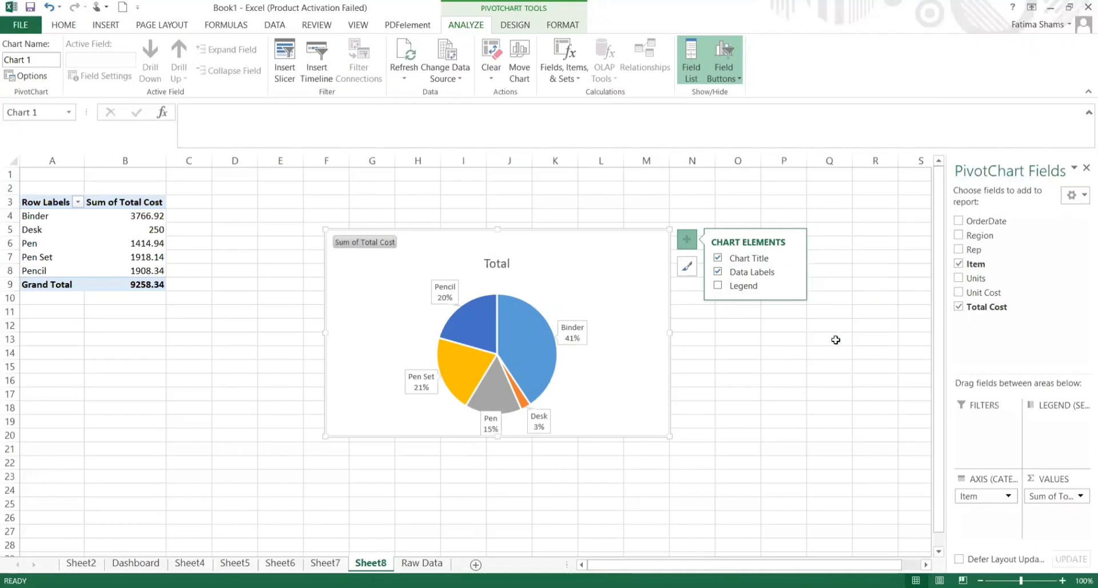
Change the pie chart's title to "Cost Incurred on Items".
{"action": "left_click", "coordinate": [499, 262]}
{"action": "left_click", "coordinate": [499, 262]}
{"action": "left_click", "coordinate": [500, 262]}
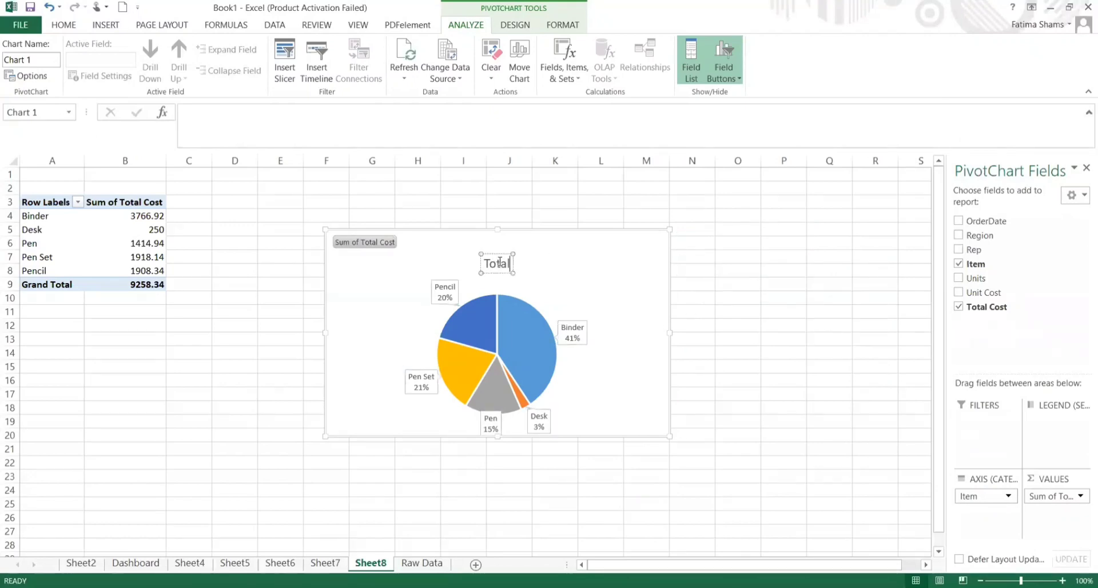
{"action": "key", "text": "BackSpace"}
{"action": "key", "text": "BackSpace"}
{"action": "key", "text": "BackSpace"}
{"action": "key", "text": "BackSpace"}
{"action": "key", "text": "BackSpace"}
{"action": "type", "text": "Cost Inc"}
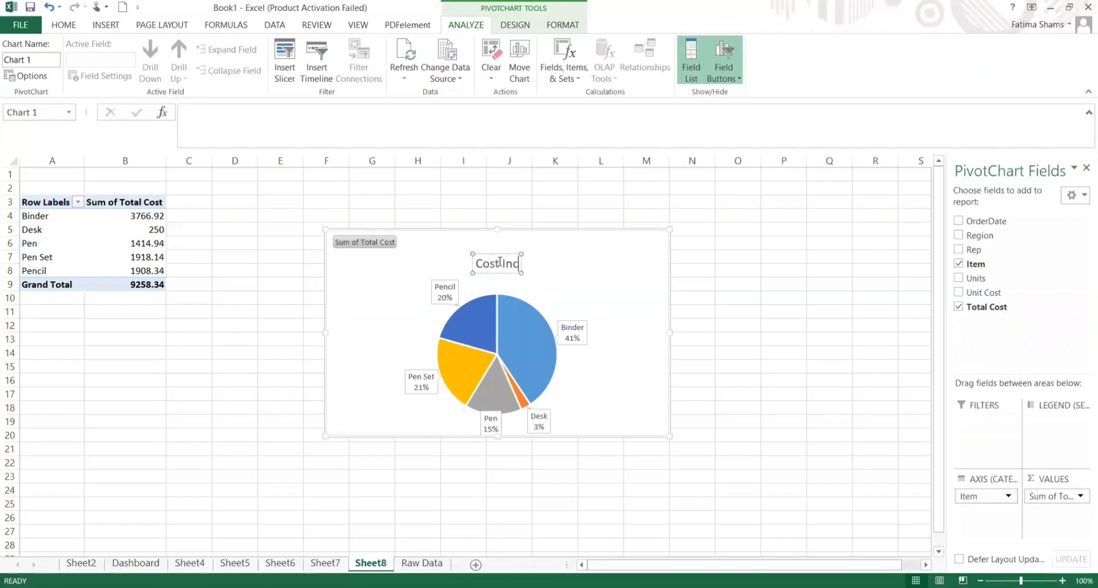
{"action": "type", "text": "urred on"}
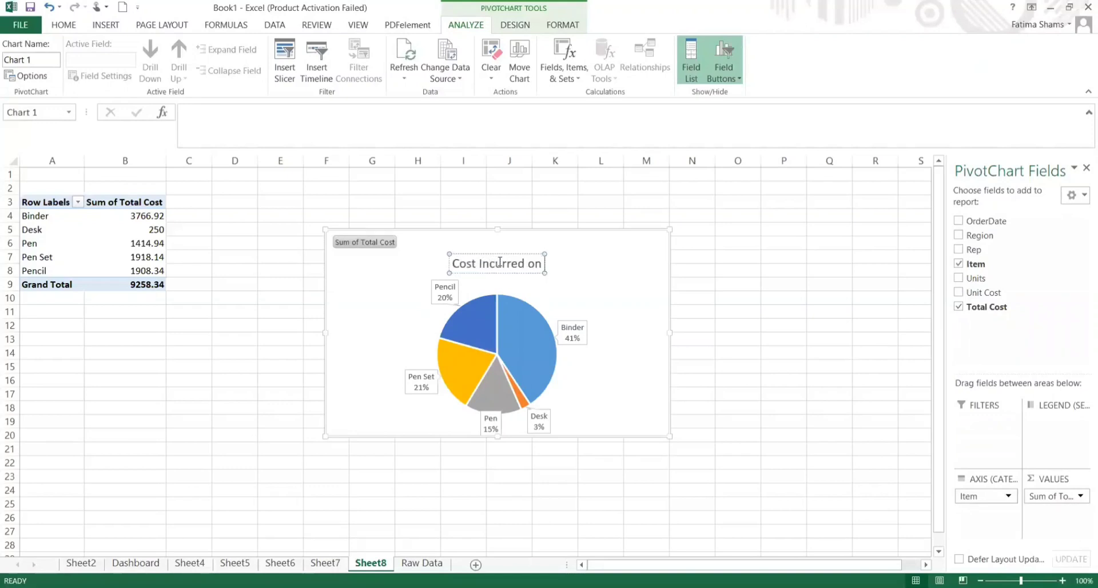
{"action": "type", "text": " Items"}
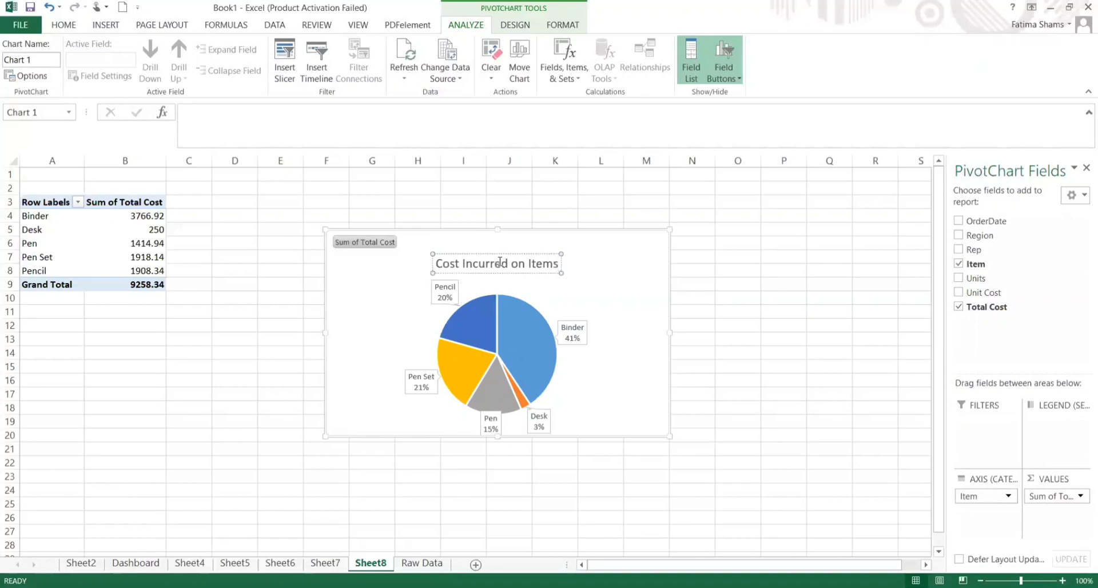
Copy the Cost Incurred on Items chart to the Dashboard sheet at cell B34 using the destination theme, and close the PivotChart field list.
{"action": "left_click", "coordinate": [354, 288]}
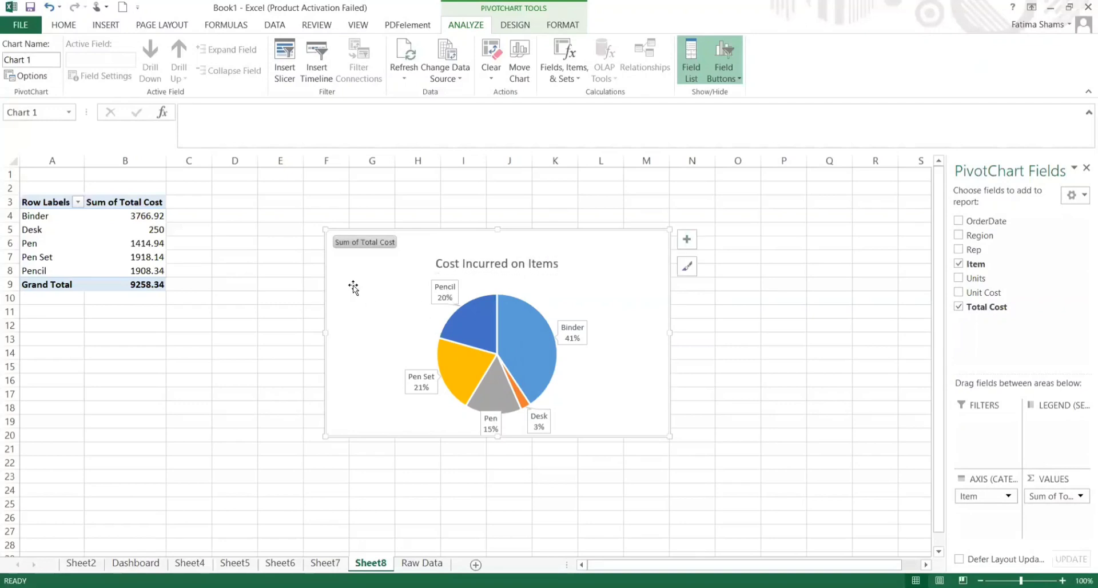
{"action": "left_click", "coordinate": [132, 563]}
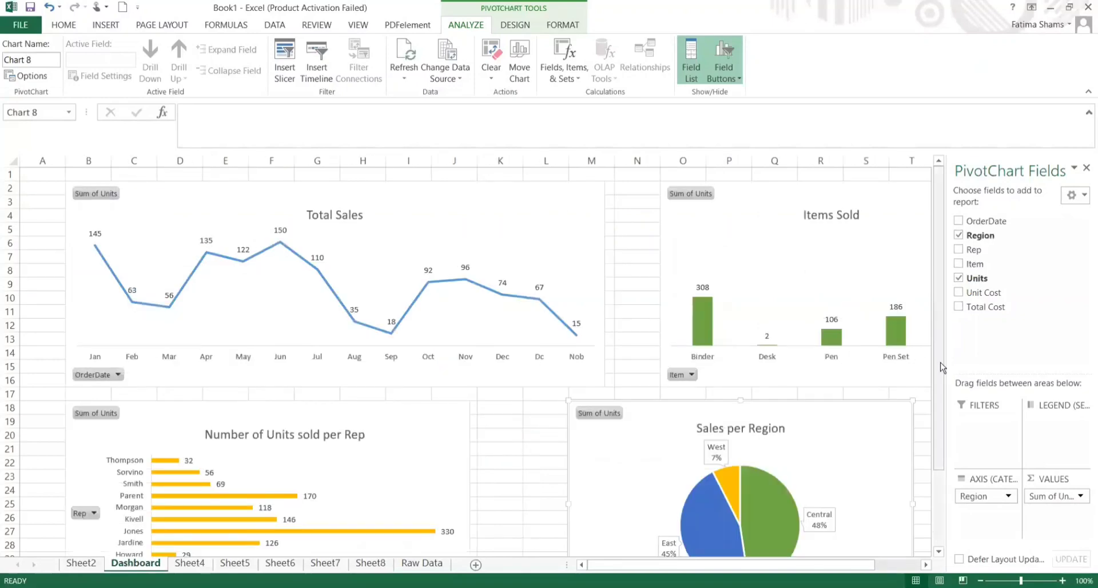
{"action": "scroll", "coordinate": [941, 366], "scroll_direction": "down", "scroll_amount": 2}
{"action": "left_click", "coordinate": [83, 533]}
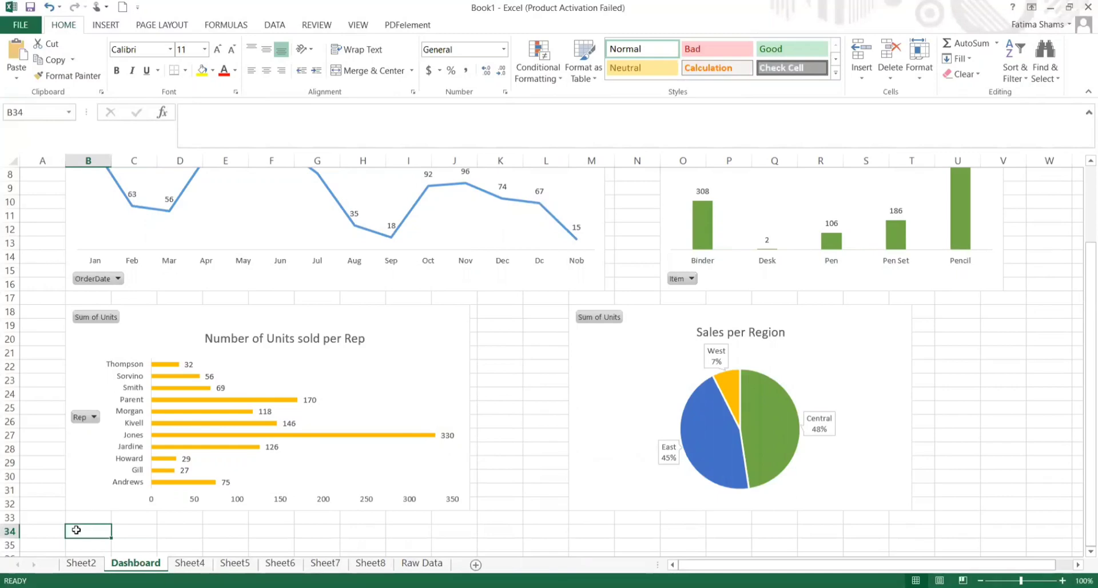
{"action": "key", "text": "shift+F10"}
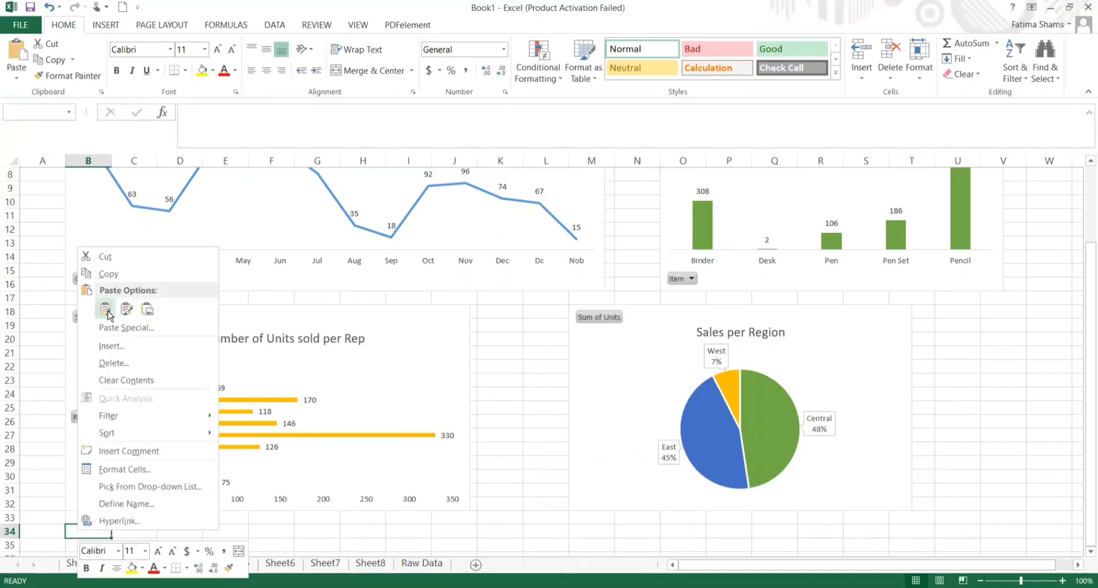
{"action": "left_click", "coordinate": [106, 310]}
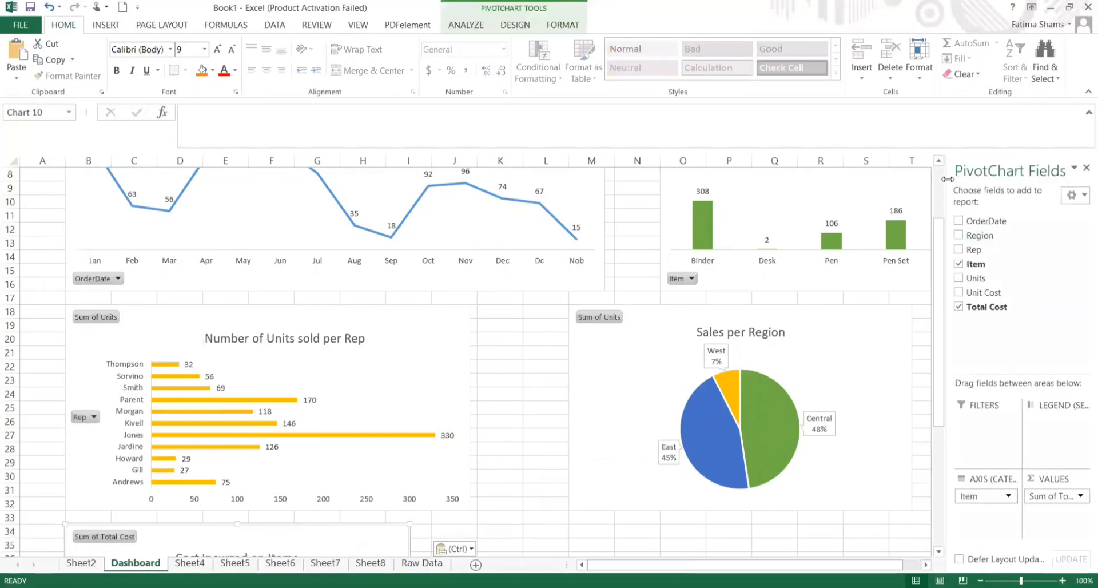
{"action": "left_click", "coordinate": [1087, 170]}
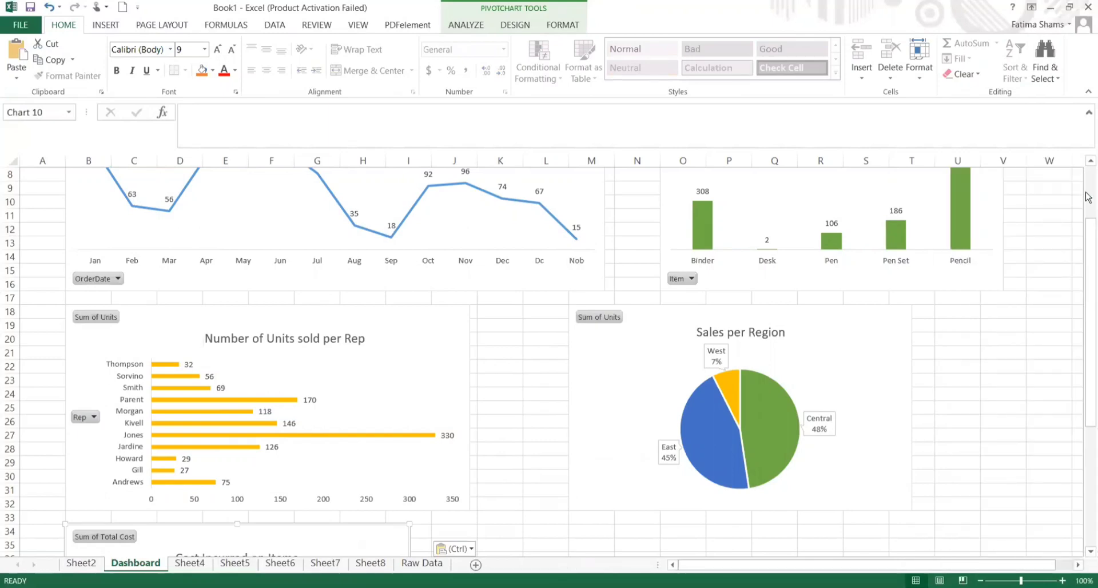
Fill all cells of the Dashboard sheet with a medium gray theme color.
{"action": "scroll", "coordinate": [1088, 203], "scroll_direction": "up", "scroll_amount": 2}
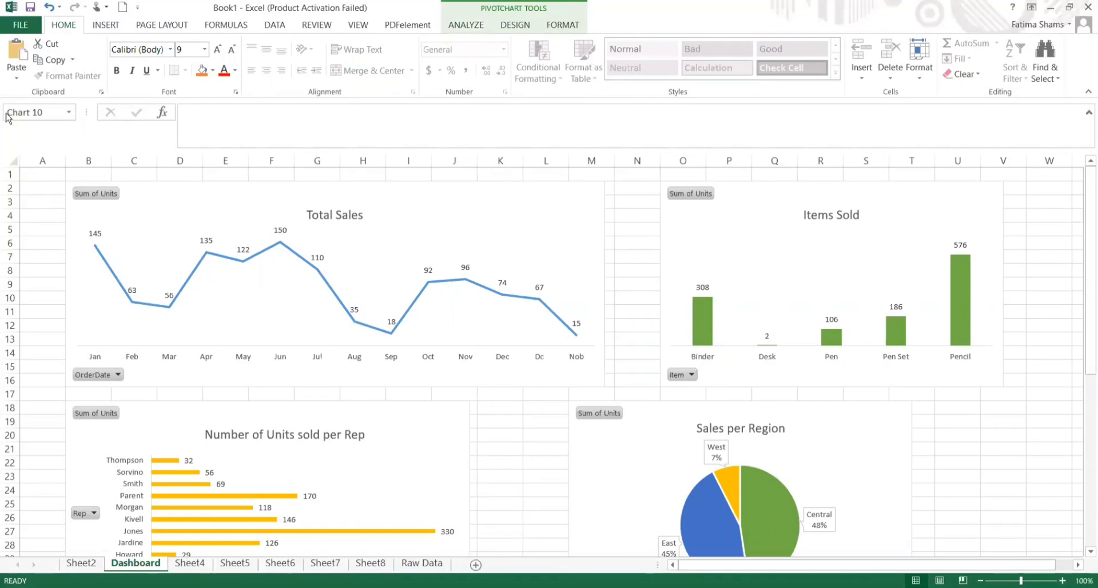
{"action": "left_click", "coordinate": [10, 161]}
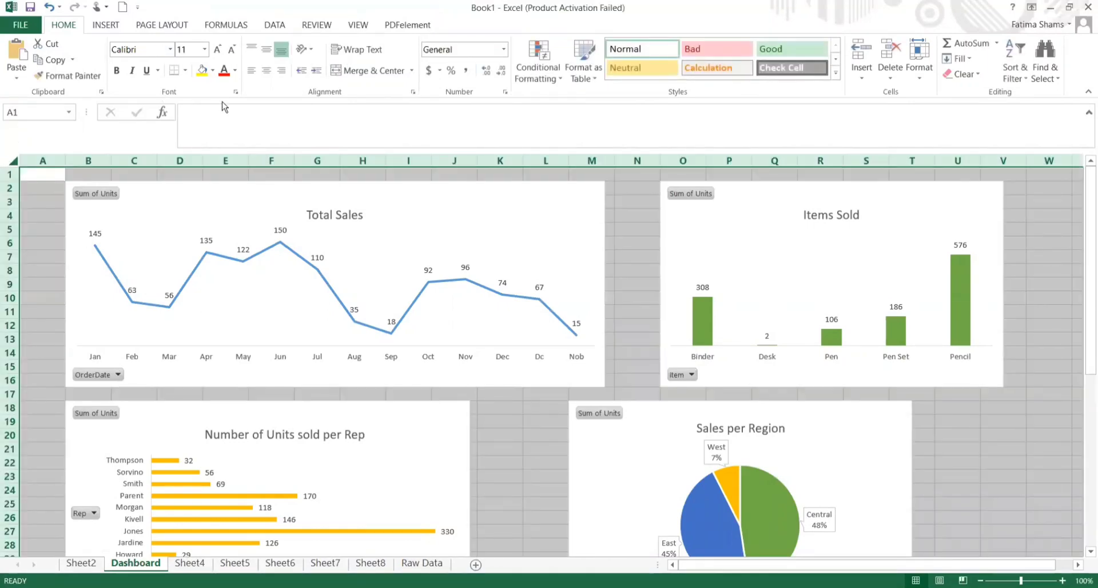
{"action": "left_click", "coordinate": [212, 74]}
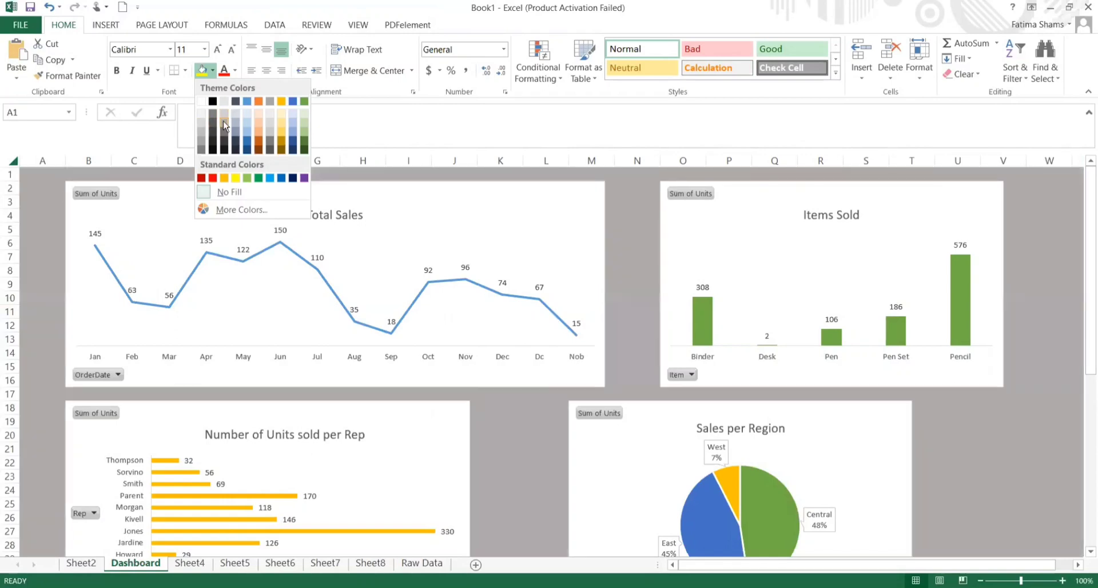
{"action": "left_click", "coordinate": [224, 125]}
Reduce the Total Sales chart's height by raising its lower edge to about row 12.
{"action": "left_click", "coordinate": [491, 235]}
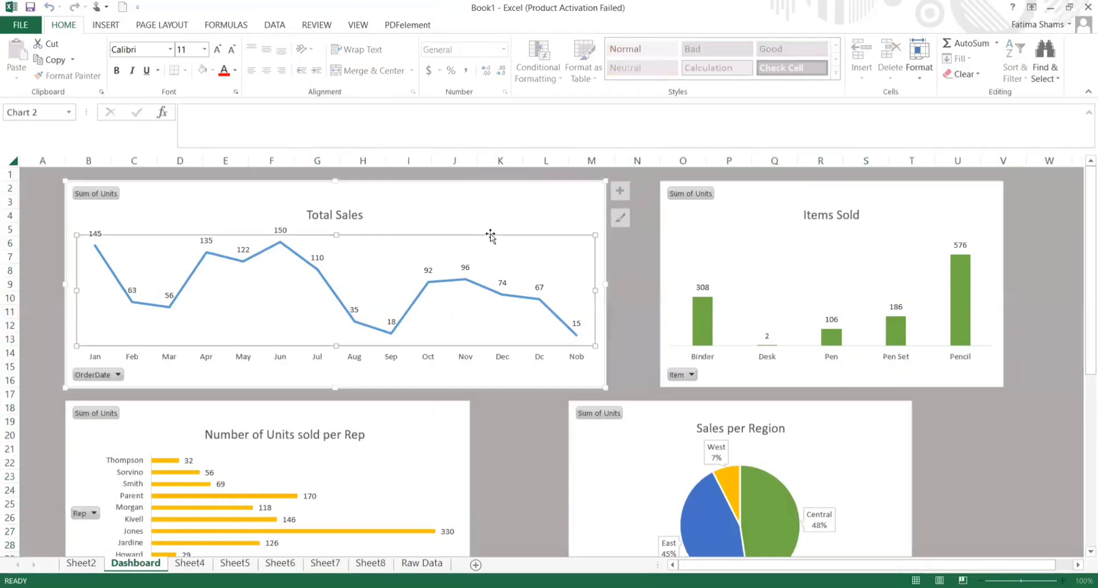
{"action": "left_click", "coordinate": [487, 215]}
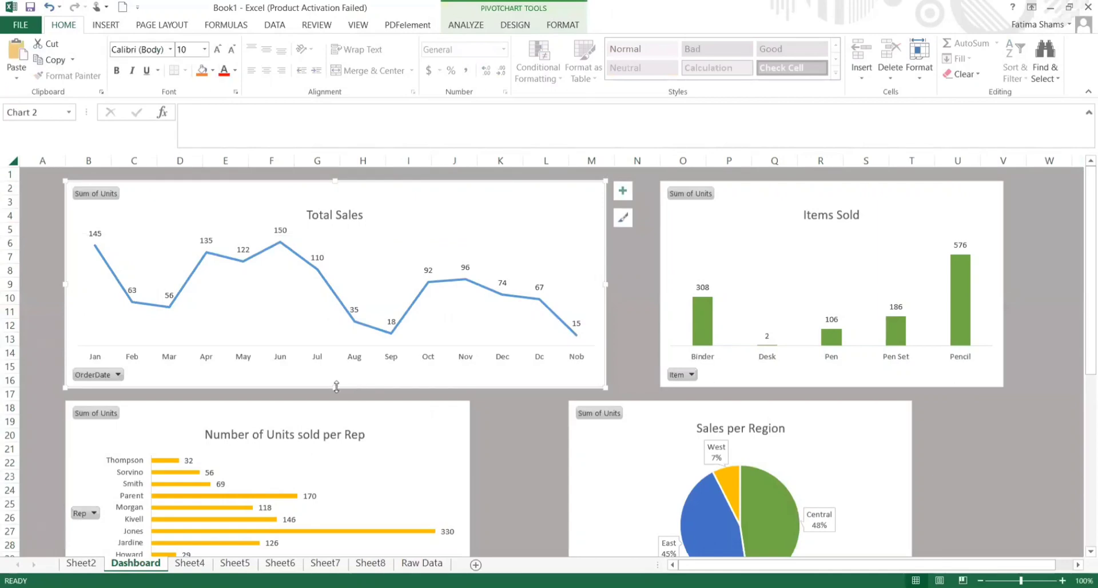
{"action": "left_click_drag", "start_coordinate": [337, 387], "coordinate": [333, 324]}
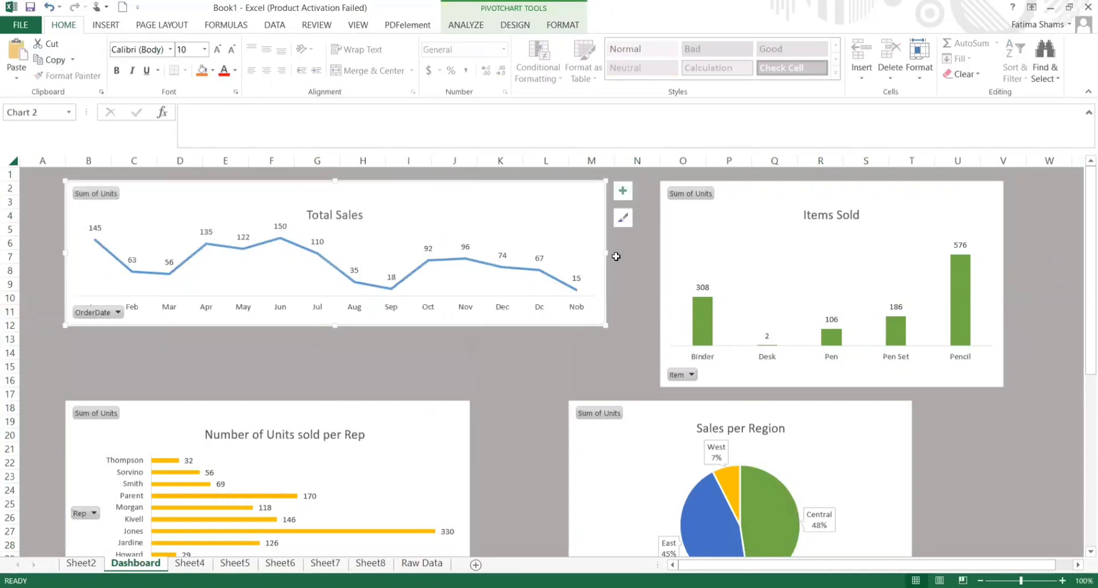
Widen the Total Sales chart slightly past column M, and shift the Items Sold and Sales per Region charts right so they line up vertically.
{"action": "left_click_drag", "start_coordinate": [605, 253], "coordinate": [618, 252]}
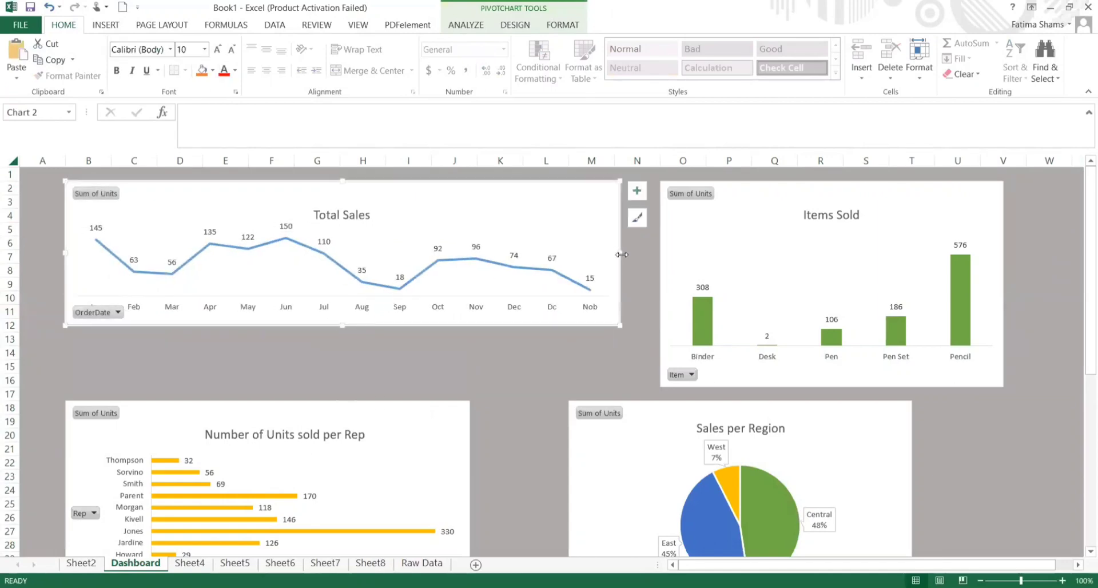
{"action": "left_click", "coordinate": [807, 246]}
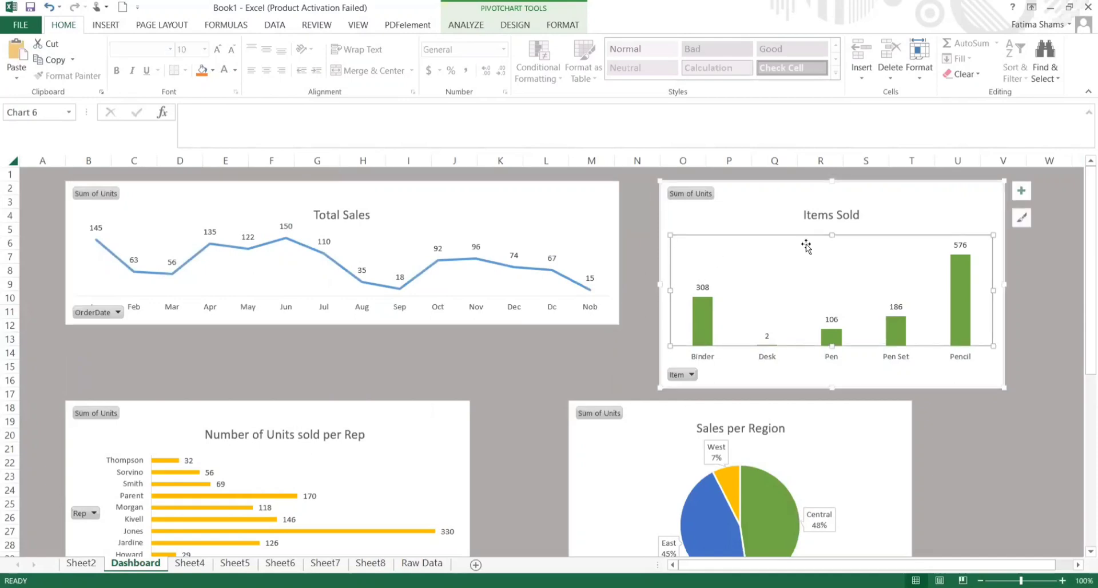
{"action": "left_click", "coordinate": [784, 213]}
{"action": "left_click_drag", "start_coordinate": [905, 217], "coordinate": [937, 216]}
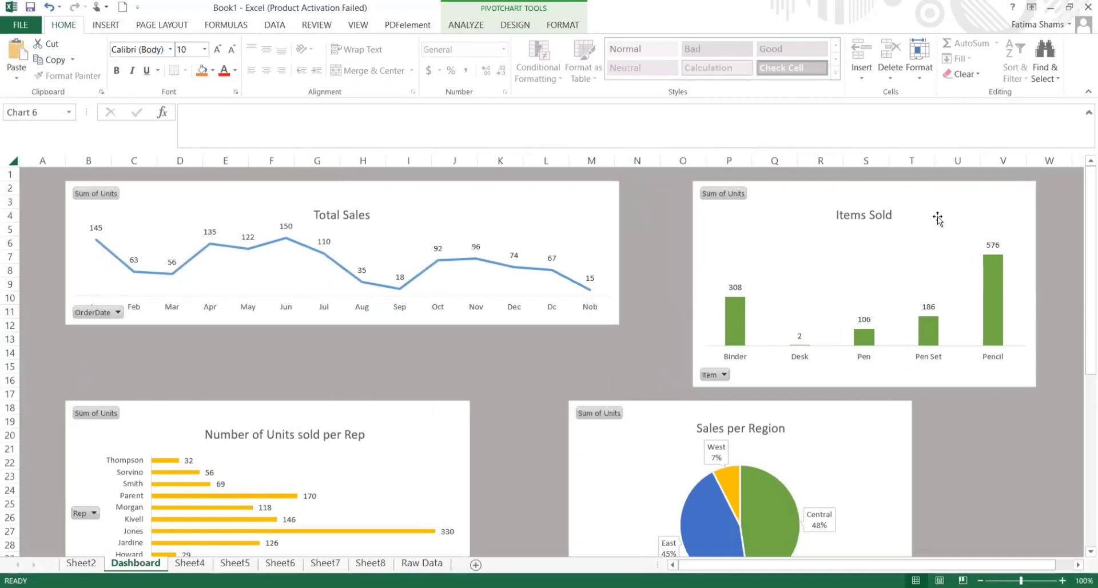
{"action": "left_click_drag", "start_coordinate": [872, 439], "coordinate": [998, 443]}
Raise the Number of Units sold per Rep chart to row 16 and widen it to match the Total Sales chart.
{"action": "left_click_drag", "start_coordinate": [435, 428], "coordinate": [437, 400]}
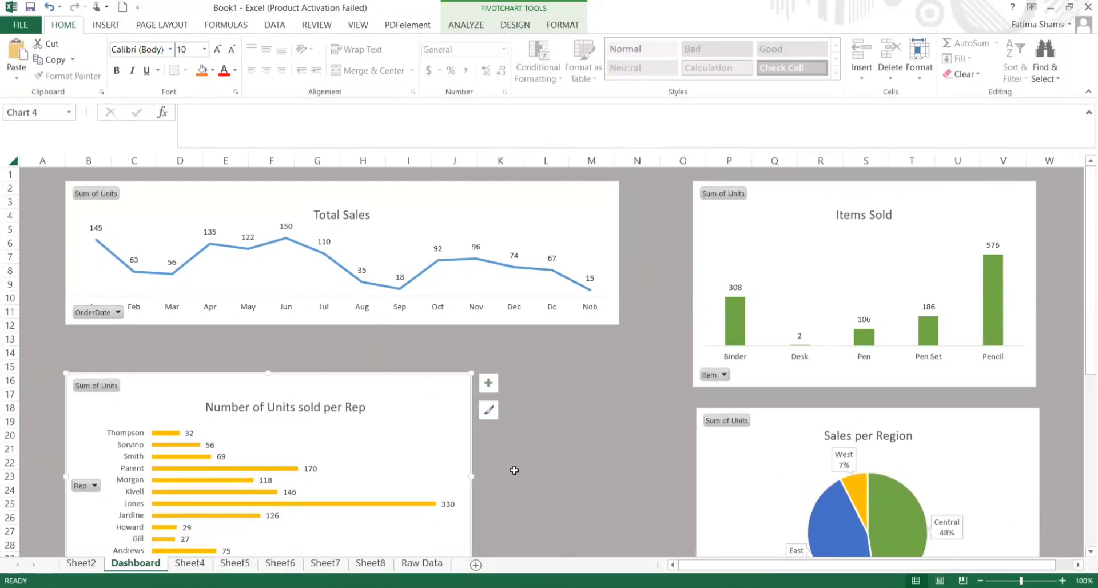
{"action": "left_click_drag", "start_coordinate": [470, 478], "coordinate": [621, 474]}
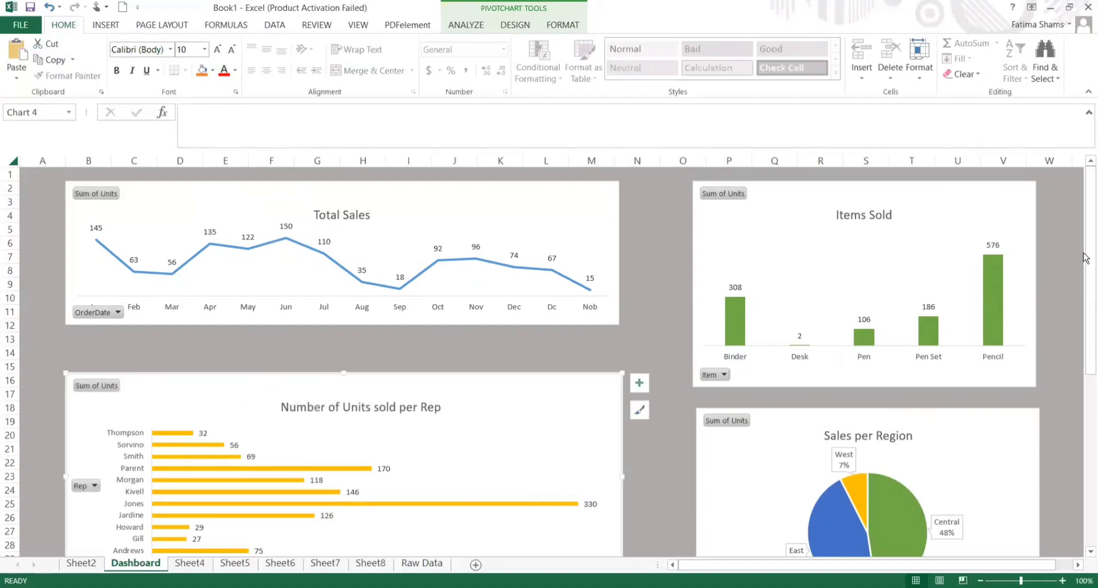
{"action": "left_click_drag", "start_coordinate": [1083, 257], "coordinate": [1081, 353]}
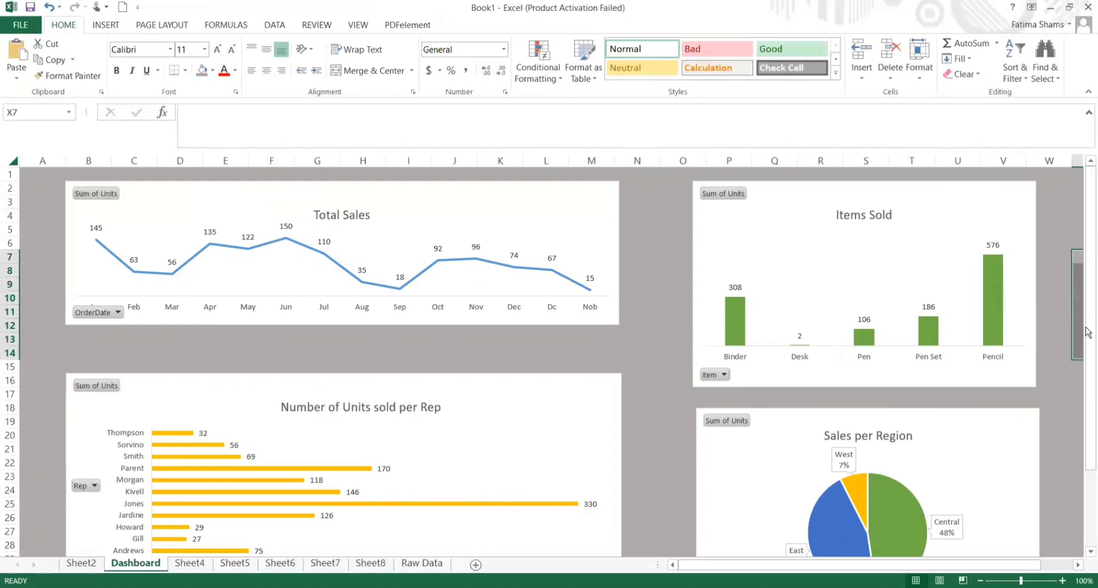
{"action": "scroll", "coordinate": [679, 547], "scroll_direction": "down", "scroll_amount": 2}
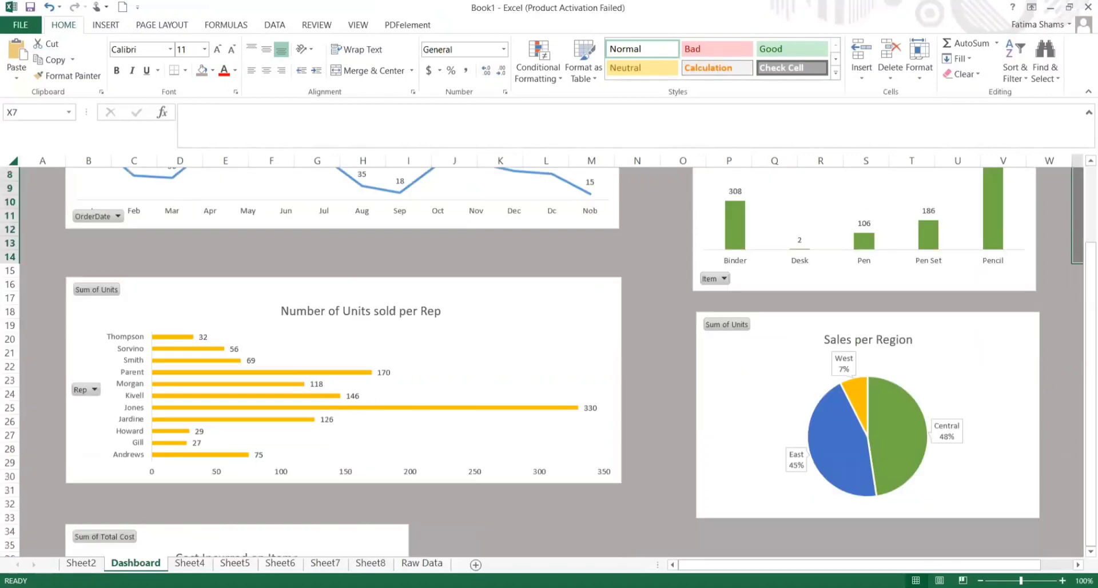
{"action": "left_click", "coordinate": [256, 544]}
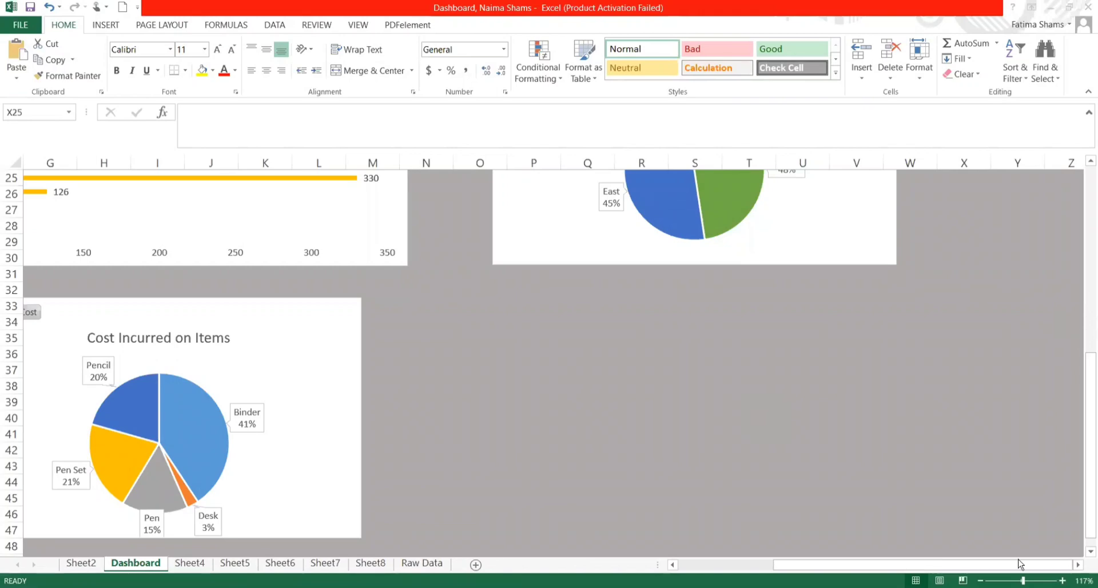
{"action": "left_click", "coordinate": [798, 574]}
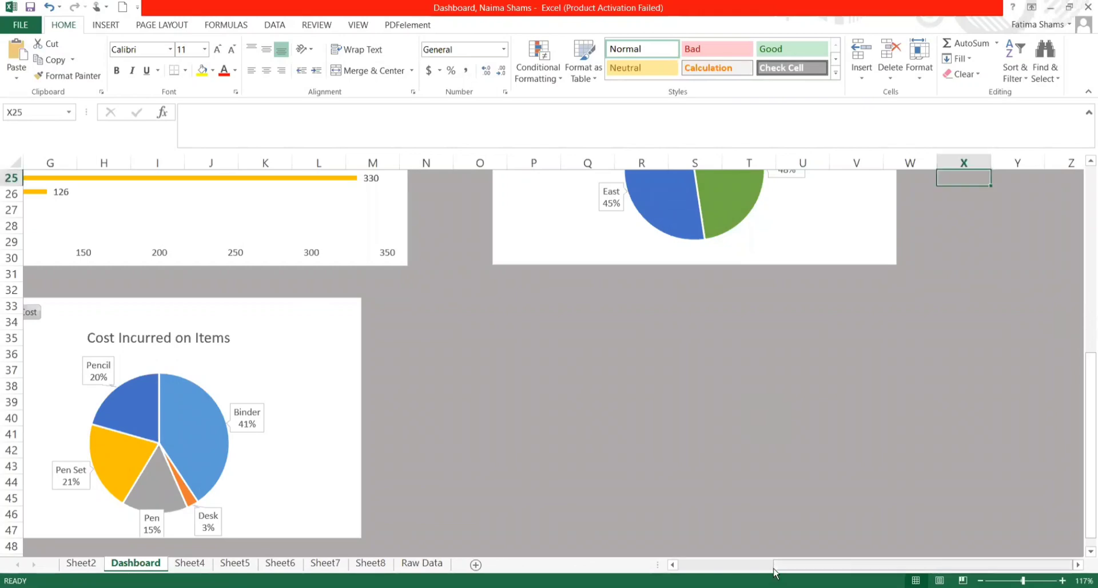
{"action": "left_click_drag", "start_coordinate": [775, 568], "coordinate": [858, 569]}
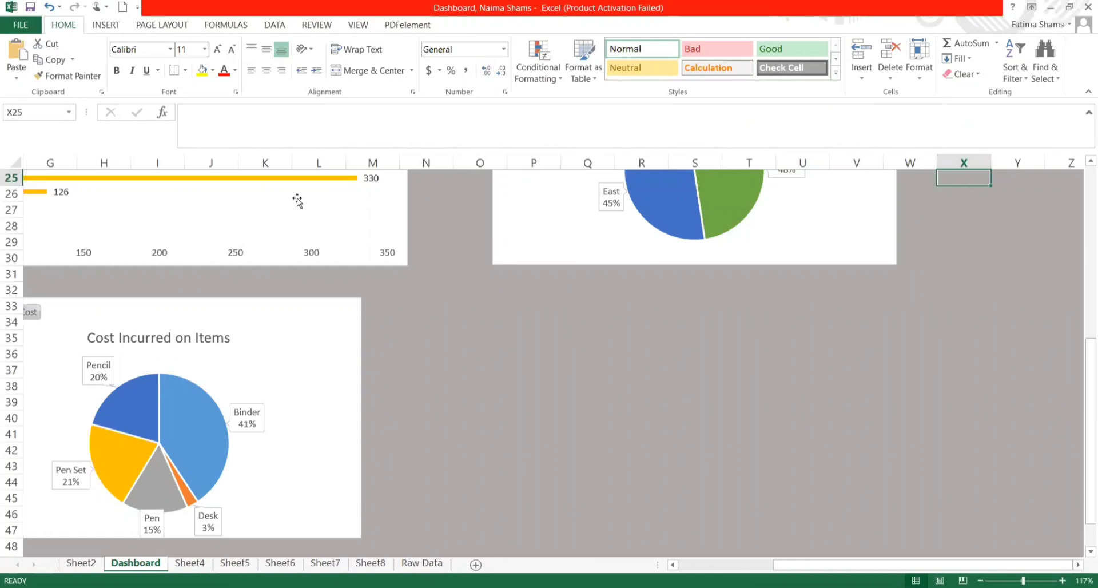
Insert a slicer for the Region field from the Total Sales chart.
{"action": "scroll", "coordinate": [235, 223], "scroll_direction": "up", "scroll_amount": 8}
{"action": "double_click", "coordinate": [233, 221]}
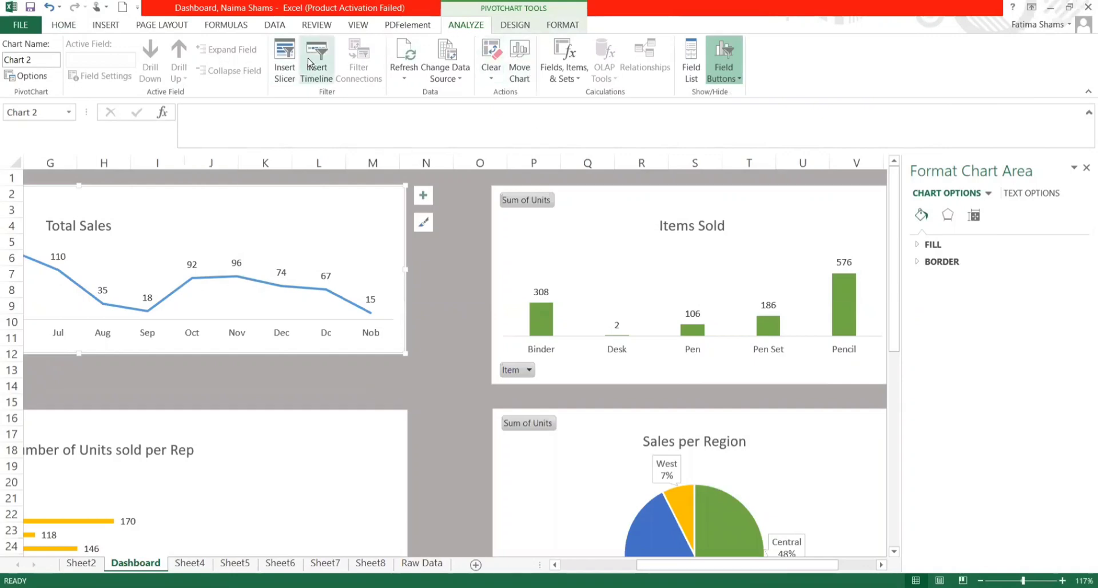
{"action": "left_click", "coordinate": [281, 77]}
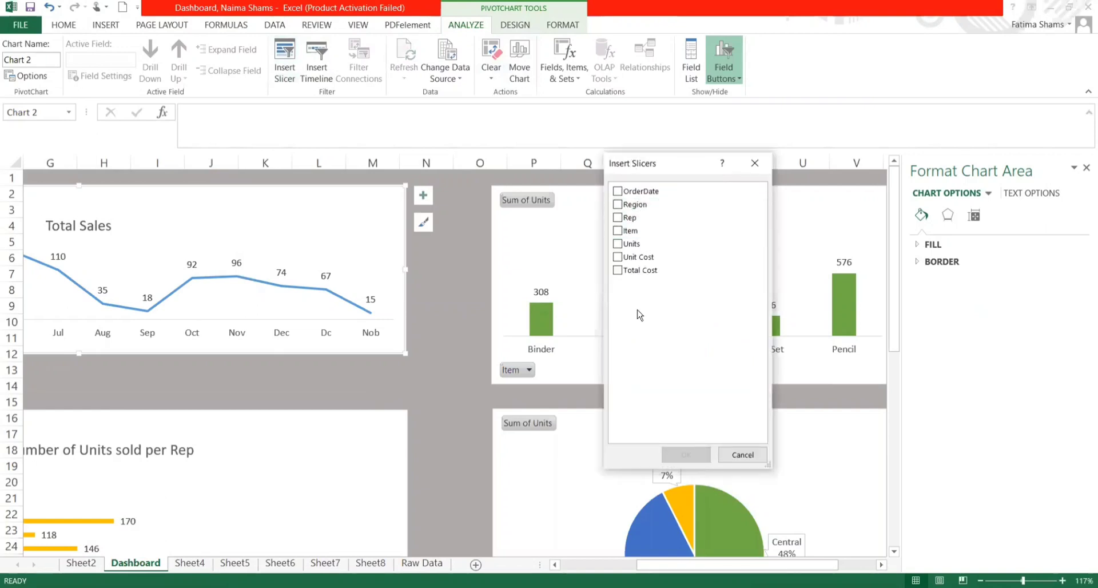
{"action": "left_click", "coordinate": [618, 206]}
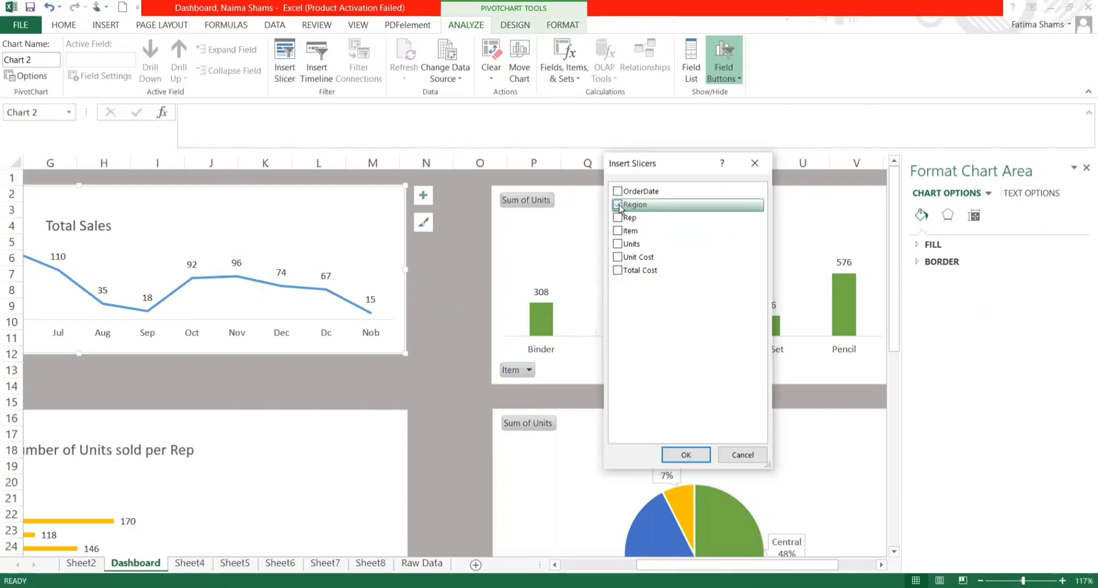
{"action": "left_click", "coordinate": [686, 456]}
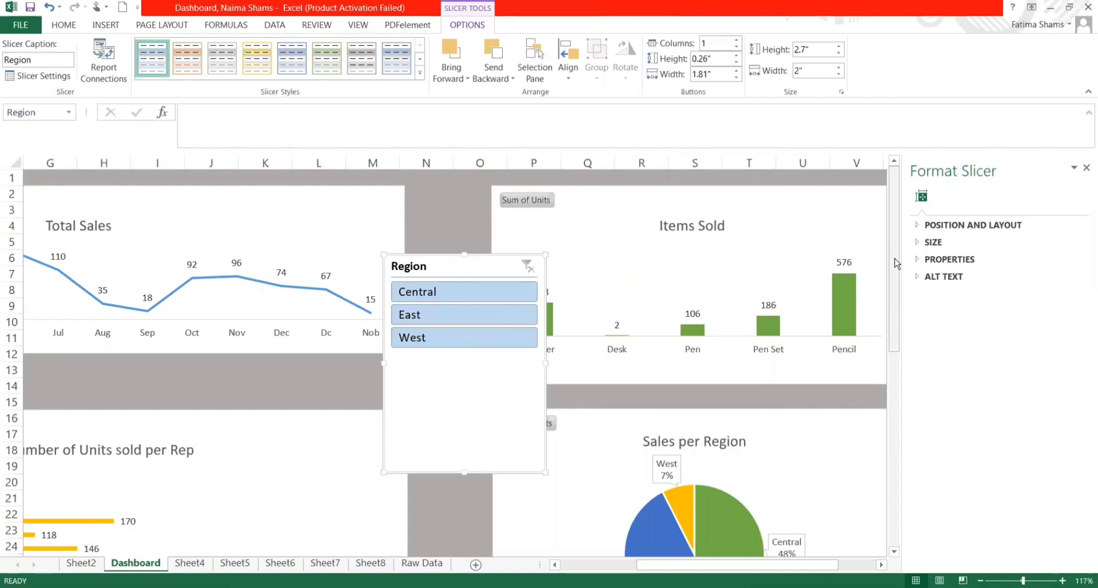
Move the Region slicer below the Sales per Region chart at row 33, aligned with that chart's left edge.
{"action": "scroll", "coordinate": [896, 323], "scroll_direction": "down", "scroll_amount": 3}
{"action": "left_click_drag", "start_coordinate": [435, 273], "coordinate": [541, 563]}
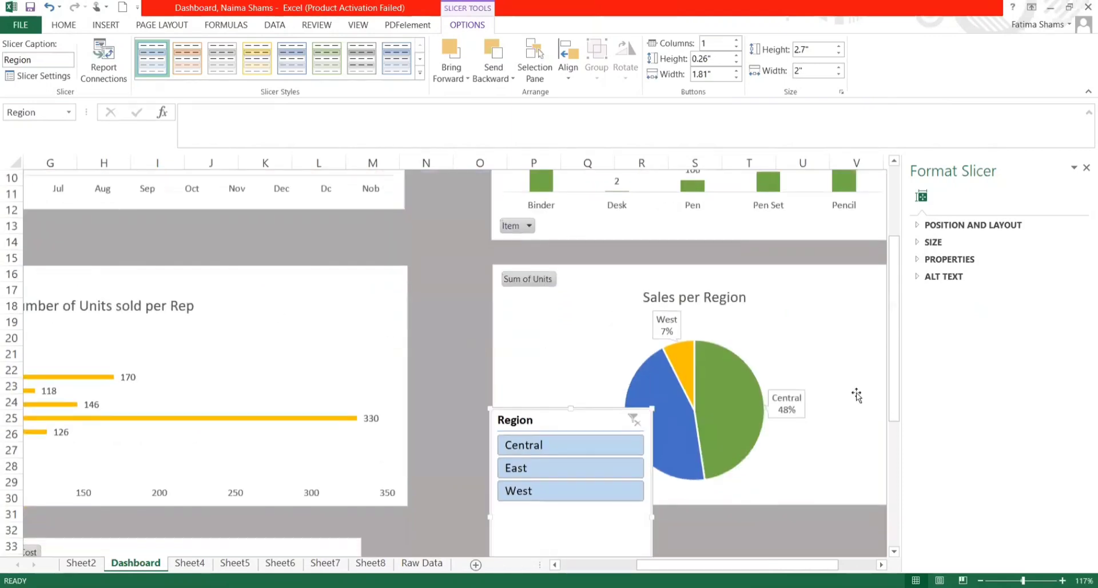
{"action": "scroll", "coordinate": [549, 400], "scroll_direction": "down", "scroll_amount": 4}
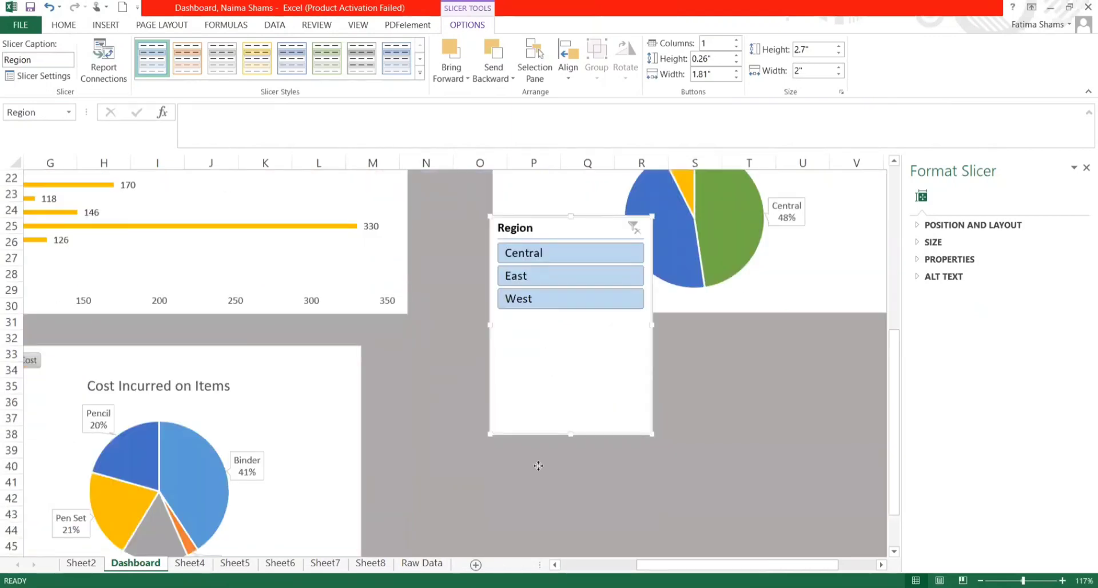
{"action": "left_click_drag", "start_coordinate": [549, 366], "coordinate": [551, 507]}
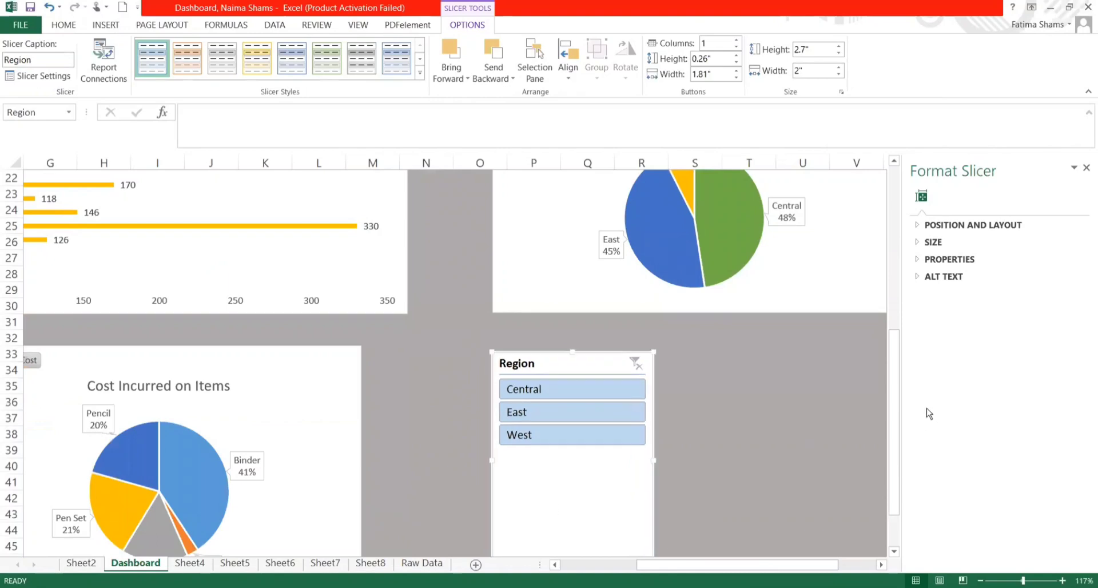
Insert a slicer for the Rep field from the Total Sales chart.
{"action": "scroll", "coordinate": [417, 183], "scroll_direction": "up", "scroll_amount": 7}
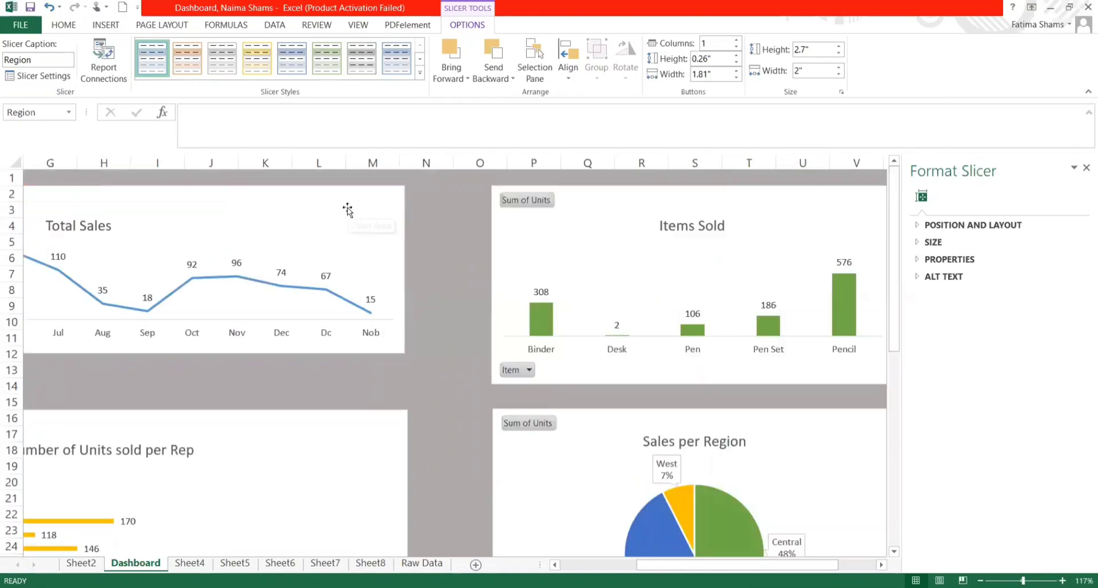
{"action": "left_click", "coordinate": [348, 209]}
{"action": "double_click", "coordinate": [319, 239]}
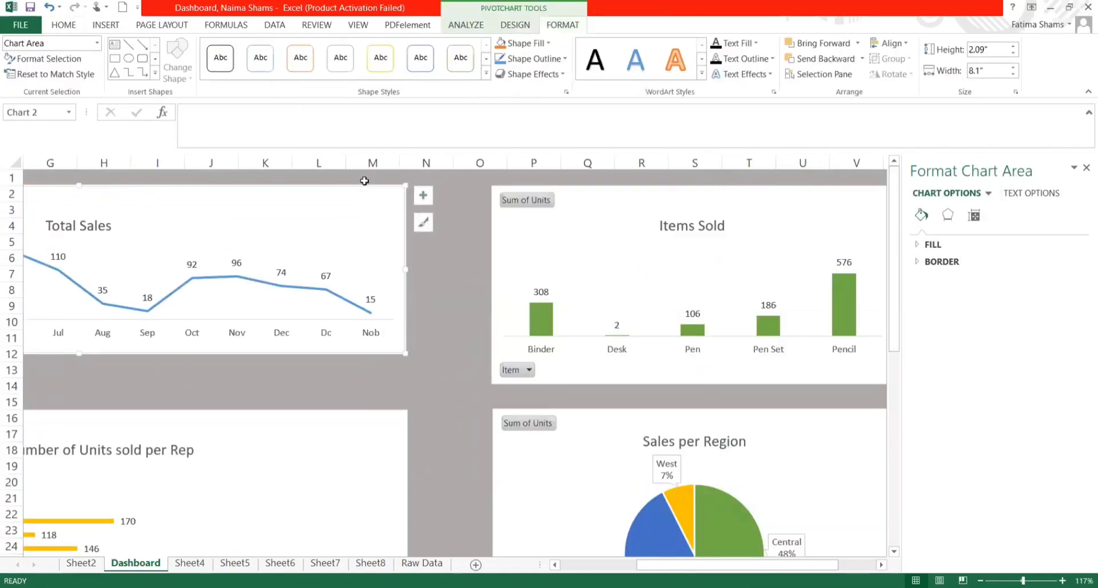
{"action": "left_click", "coordinate": [462, 36]}
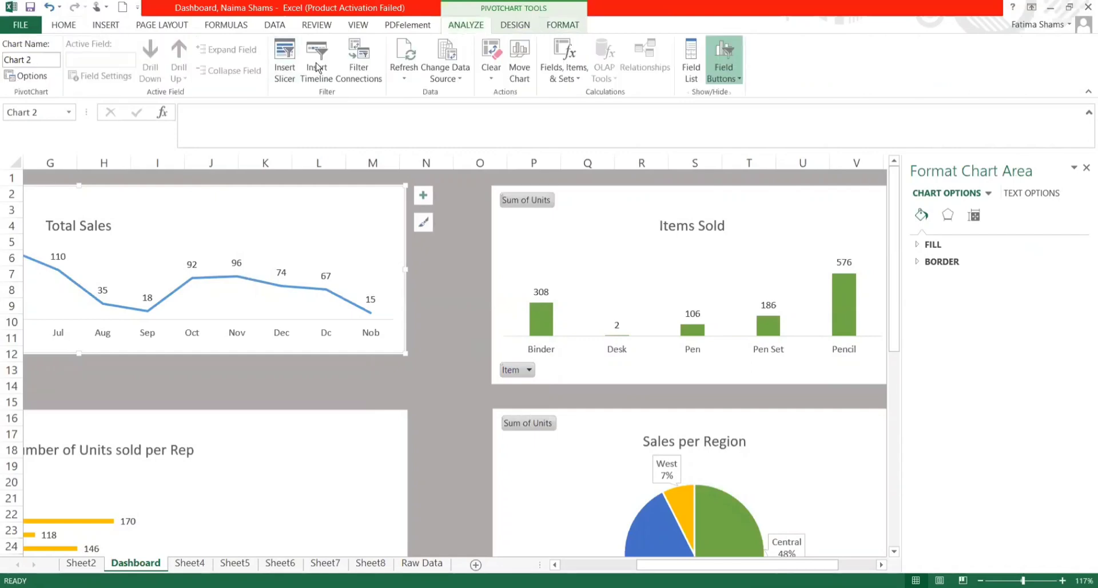
{"action": "left_click", "coordinate": [297, 67]}
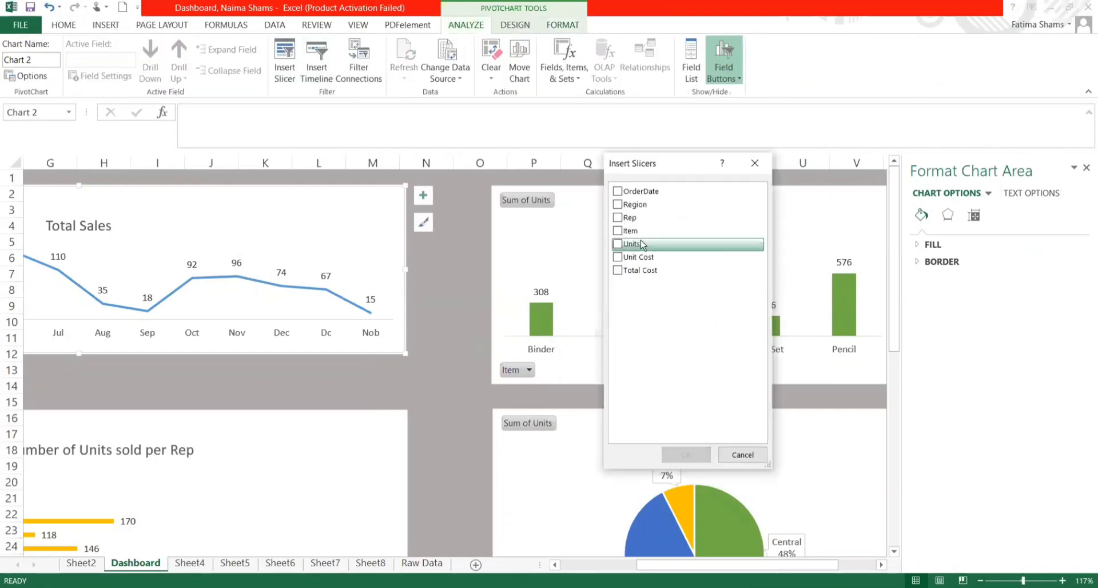
{"action": "left_click", "coordinate": [618, 219]}
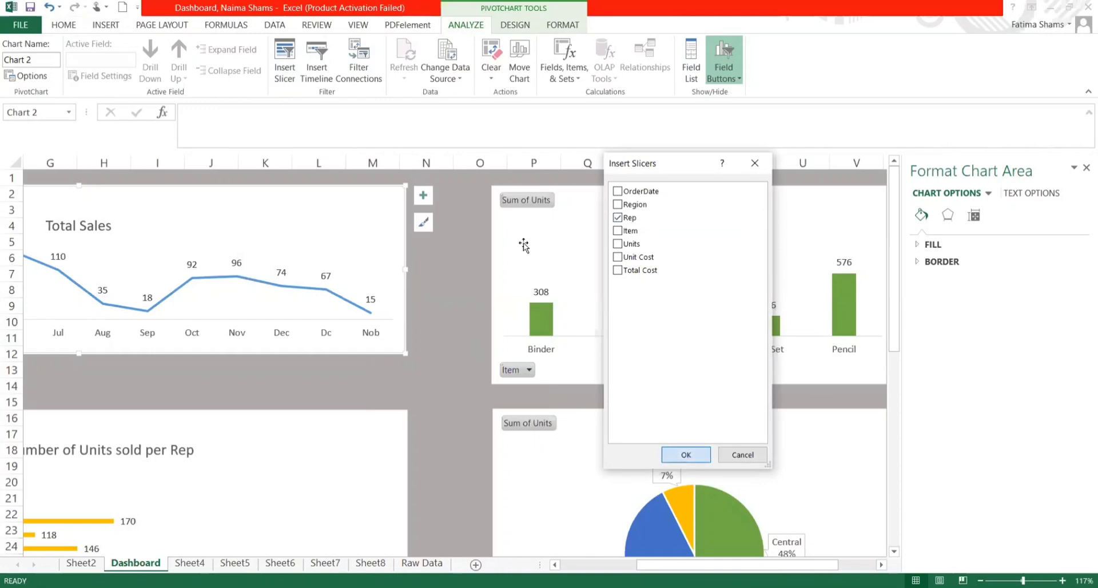
Place the Rep slicer to the right of the Region slicer at about column S, with their top edges aligned at row 33.
{"action": "left_click_drag", "start_coordinate": [476, 266], "coordinate": [636, 405]}
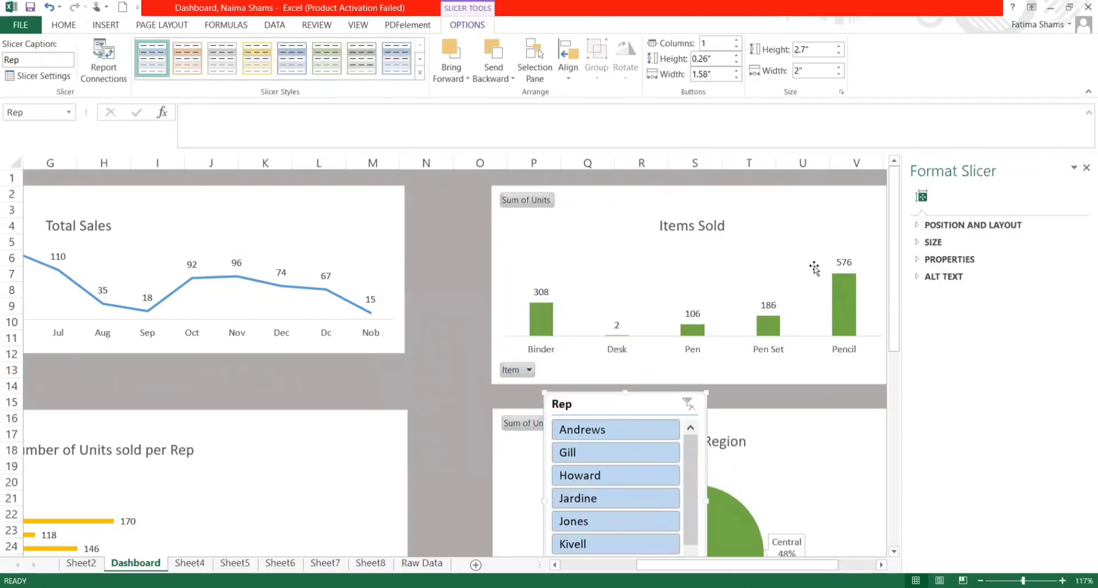
{"action": "scroll", "coordinate": [893, 409], "scroll_direction": "down", "scroll_amount": 6}
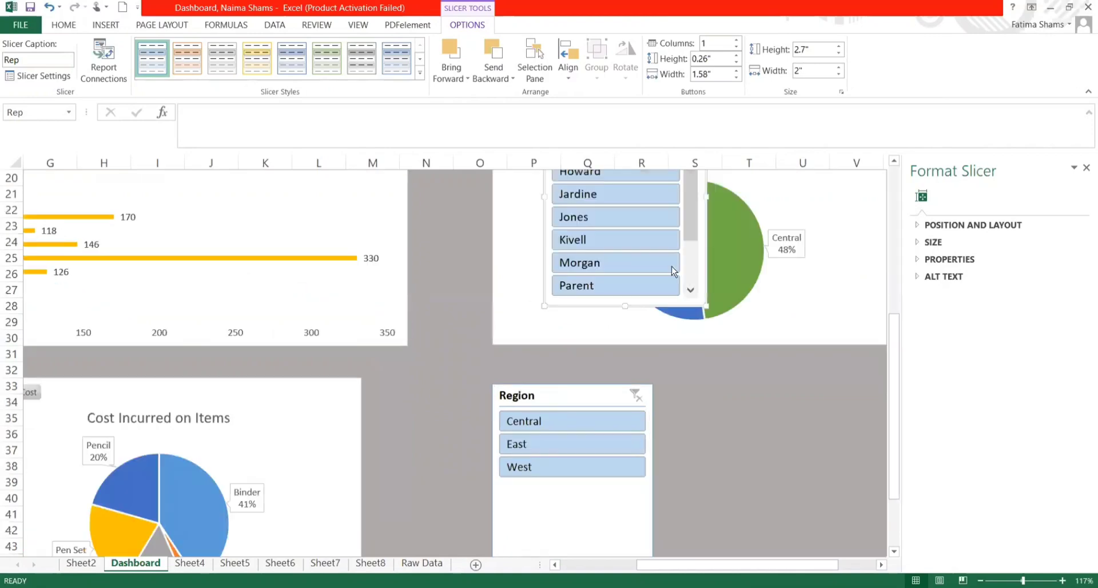
{"action": "left_click_drag", "start_coordinate": [701, 254], "coordinate": [761, 547]}
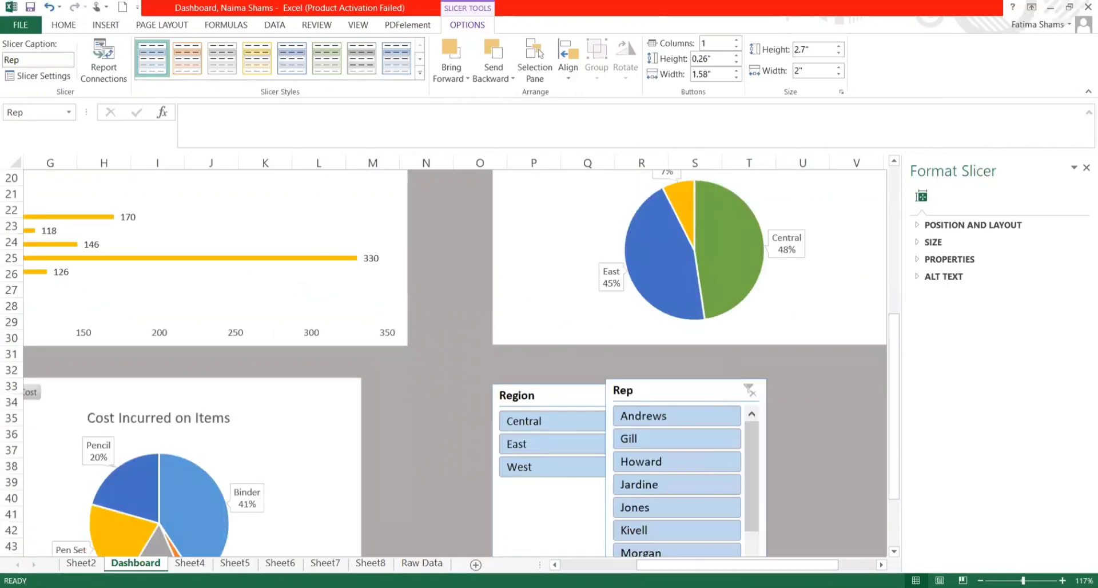
{"action": "key", "text": "ctrl+z"}
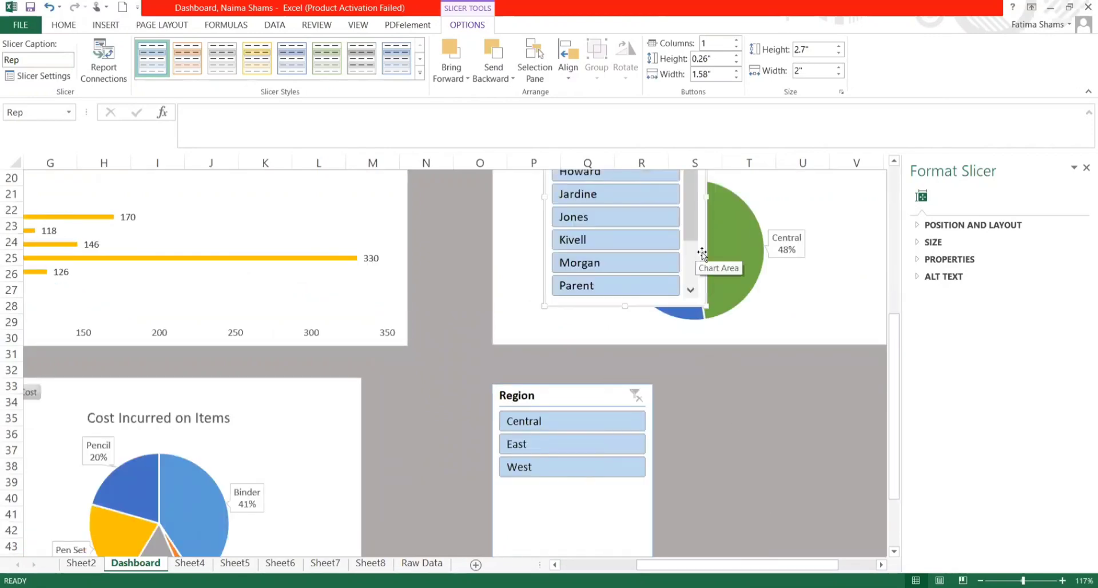
{"action": "left_click_drag", "start_coordinate": [697, 255], "coordinate": [839, 445]}
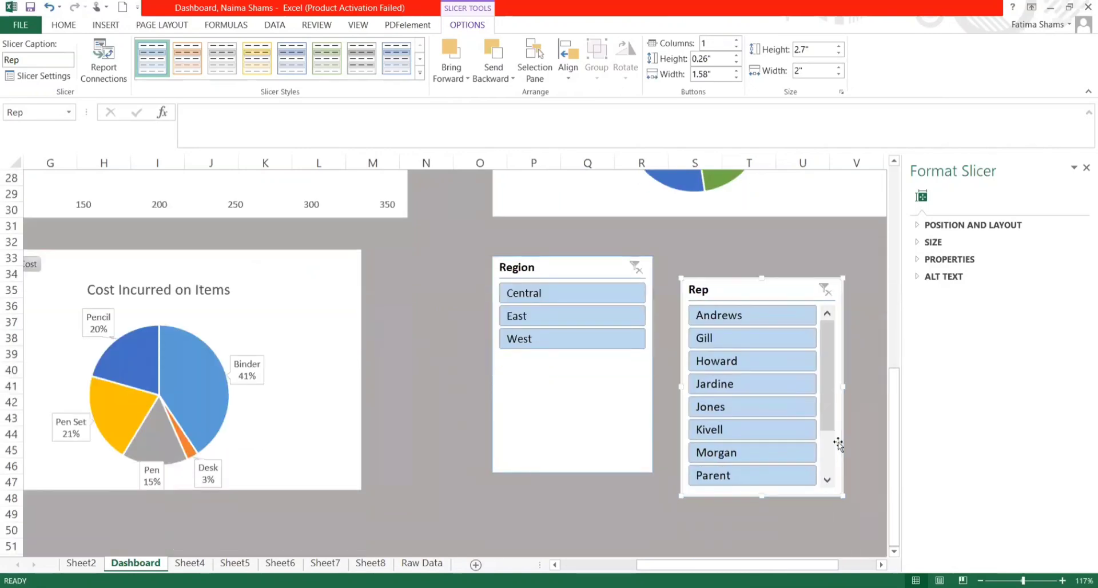
{"action": "left_click_drag", "start_coordinate": [768, 288], "coordinate": [767, 266]}
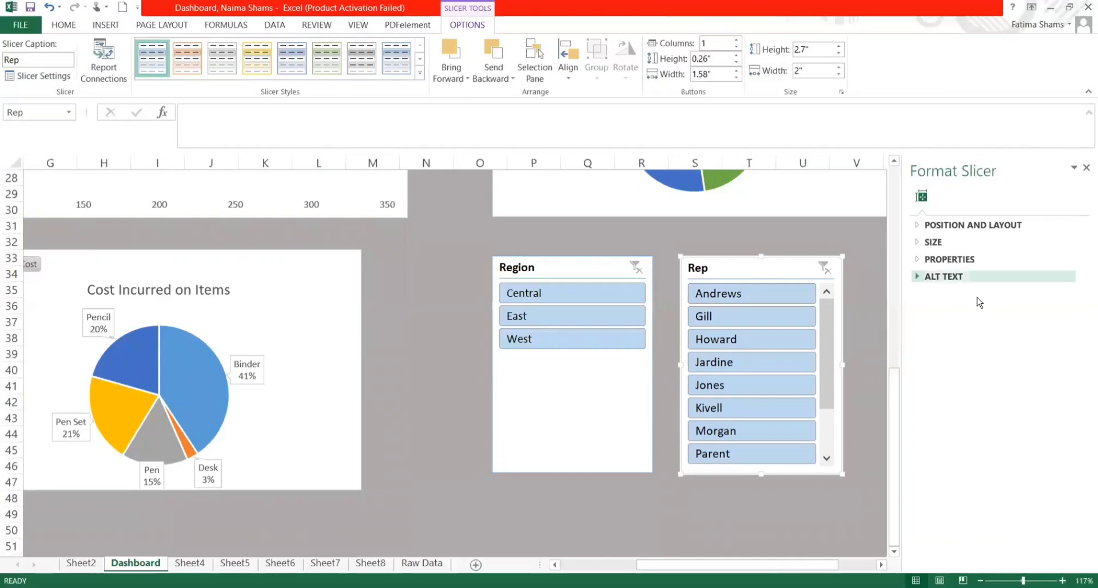
Connect the Region slicer to PivotTable2, PivotTable3, PivotTable4 and PivotTable5 through its report connections.
{"action": "left_click", "coordinate": [534, 411]}
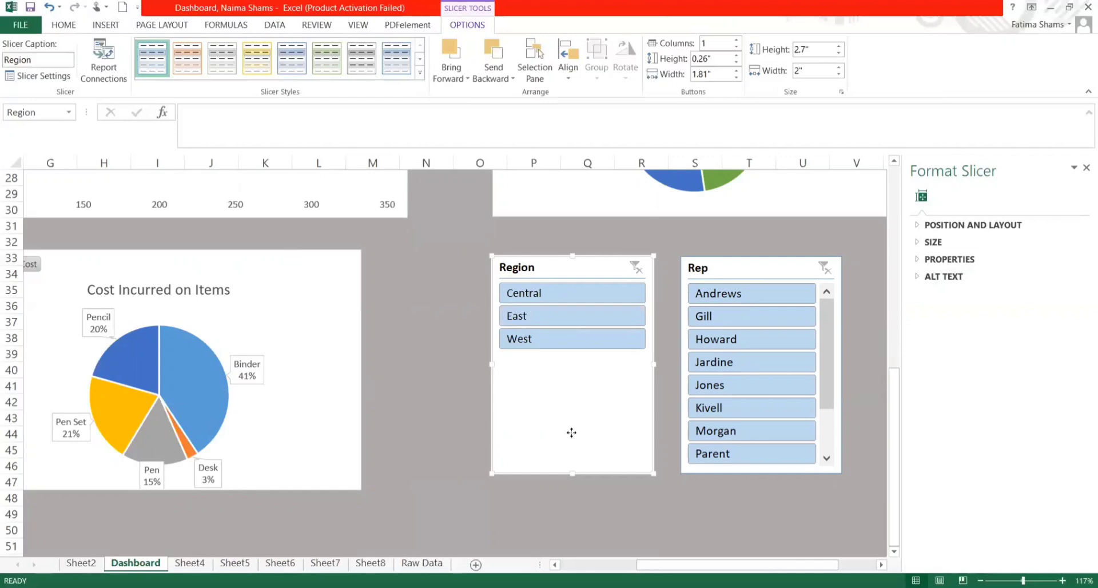
{"action": "right_click", "coordinate": [634, 302]}
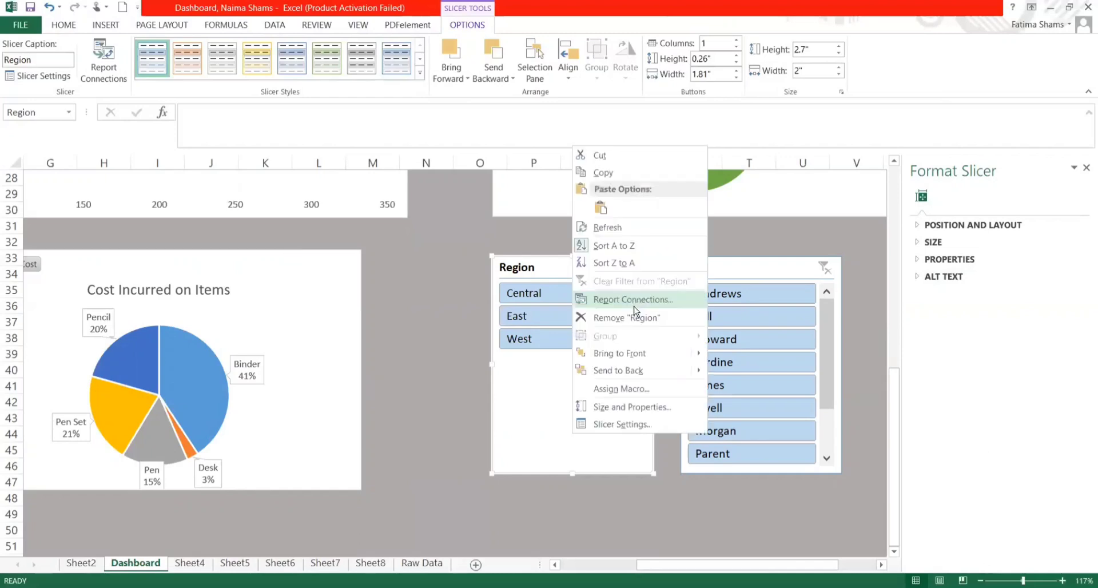
{"action": "left_click", "coordinate": [634, 306]}
{"action": "left_click", "coordinate": [525, 327]}
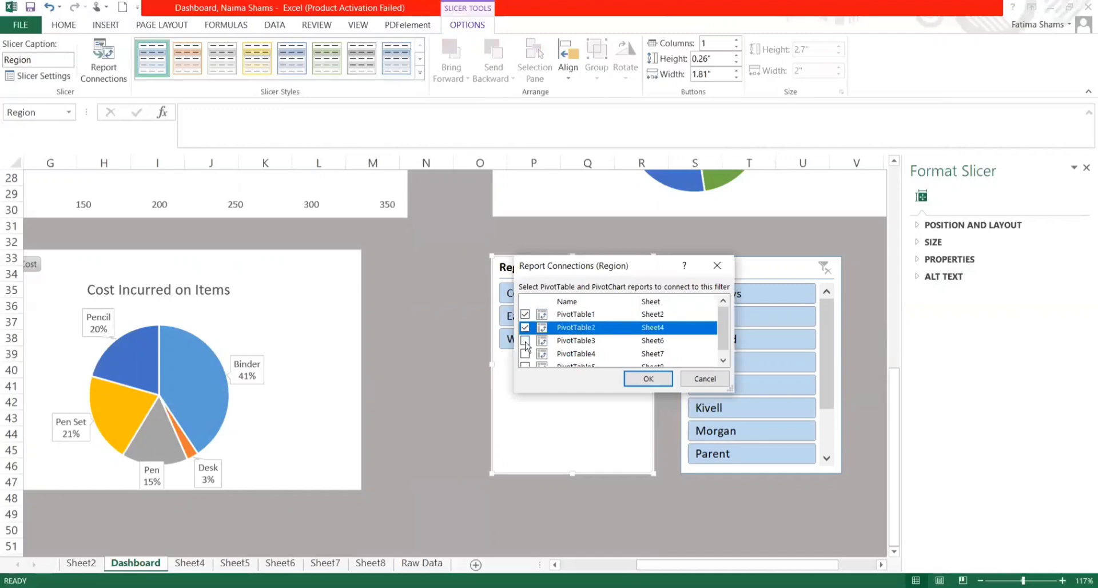
{"action": "left_click", "coordinate": [525, 340]}
{"action": "left_click", "coordinate": [525, 355]}
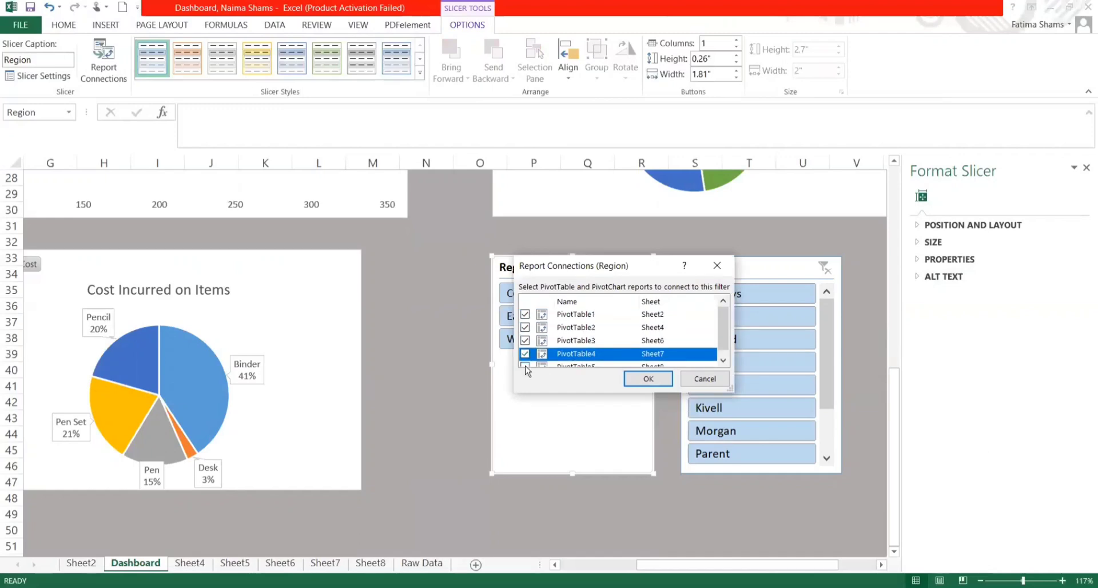
{"action": "left_click", "coordinate": [525, 367]}
{"action": "left_click_drag", "start_coordinate": [719, 330], "coordinate": [719, 339]}
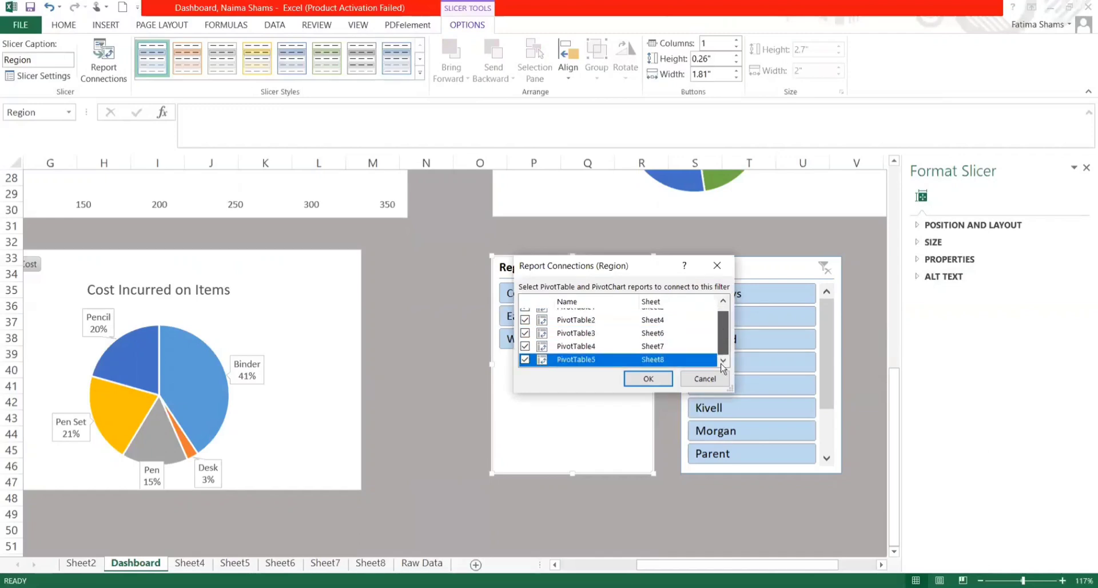
{"action": "left_click", "coordinate": [648, 382]}
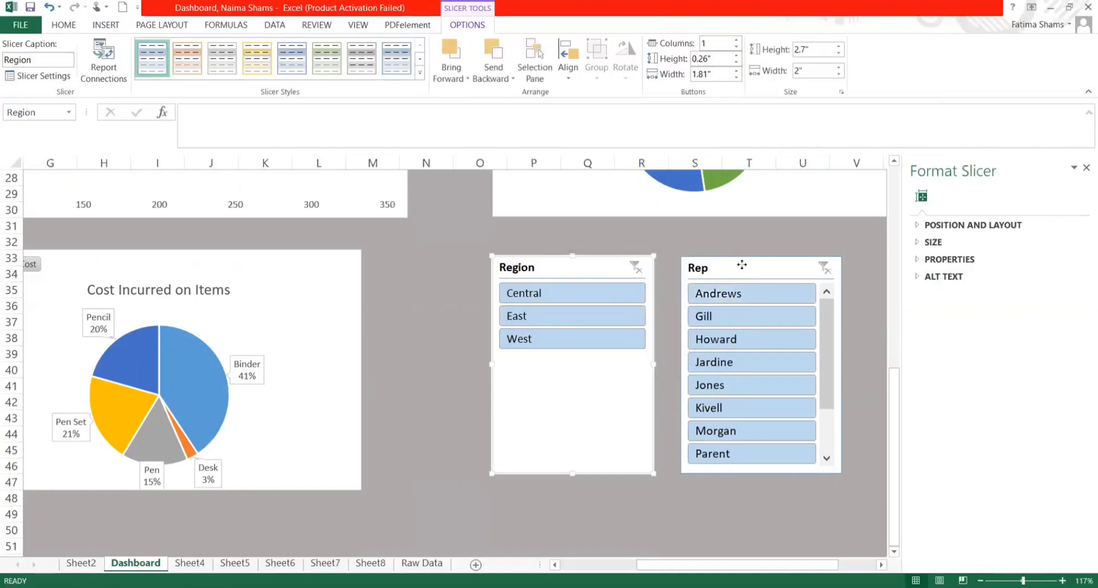
Connect the Rep slicer to PivotTable2, PivotTable3, PivotTable4 and PivotTable5 through its report connections, and close the Format Slicer pane.
{"action": "right_click", "coordinate": [742, 264]}
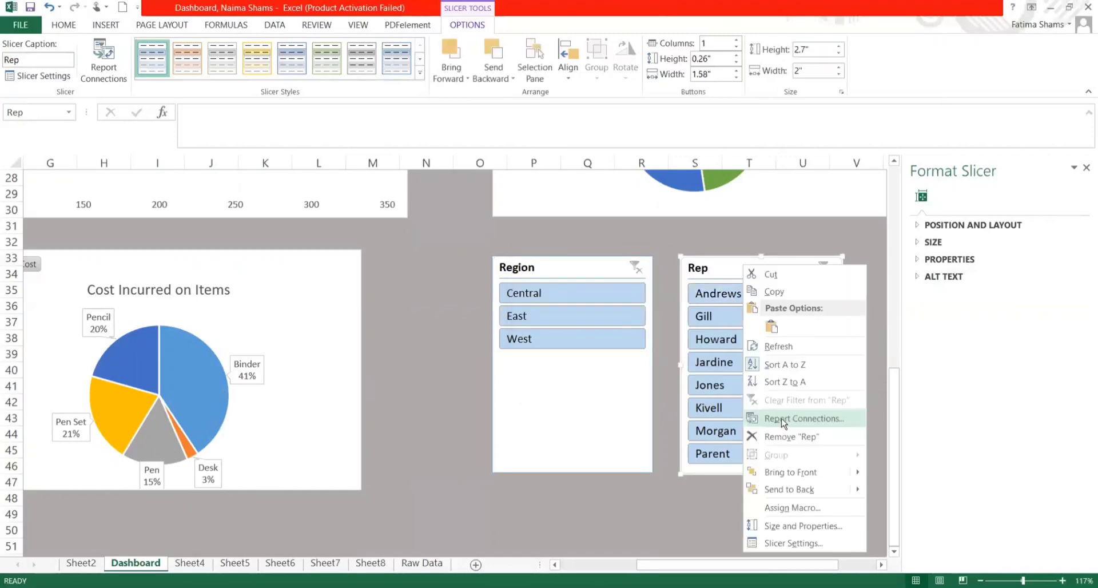
{"action": "left_click", "coordinate": [783, 418]}
{"action": "left_click", "coordinate": [525, 327]}
{"action": "left_click", "coordinate": [525, 341]}
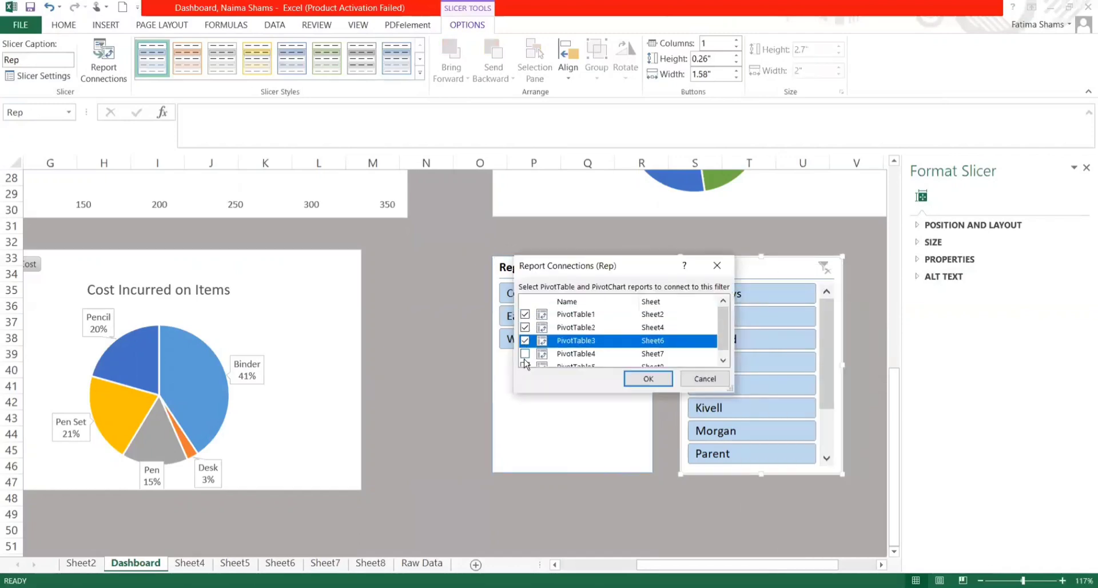
{"action": "left_click", "coordinate": [525, 354]}
{"action": "left_click", "coordinate": [525, 366]}
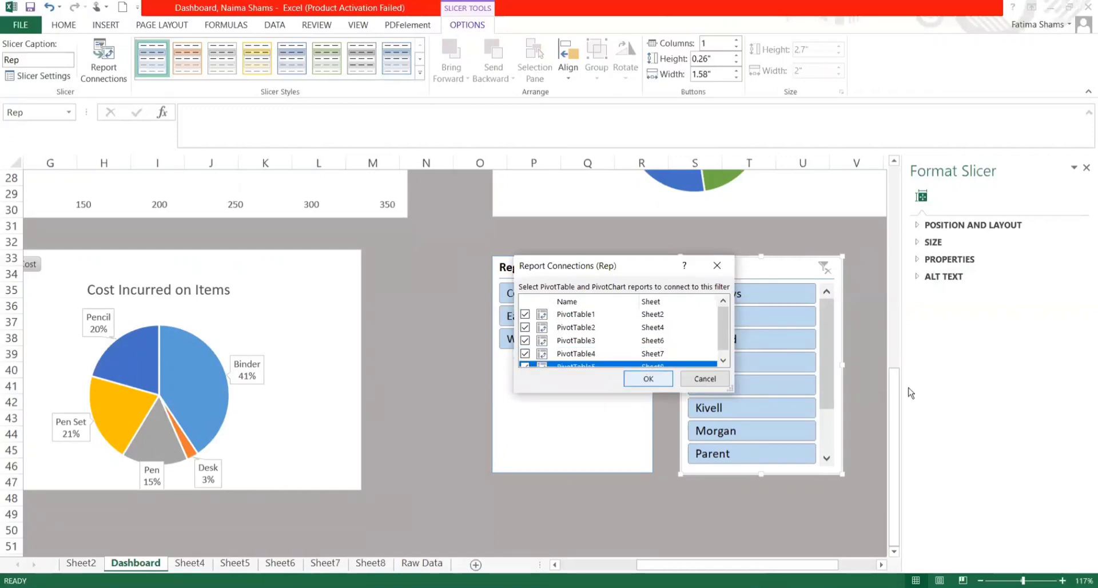
{"action": "left_click", "coordinate": [648, 378]}
{"action": "scroll", "coordinate": [895, 331], "scroll_direction": "up", "scroll_amount": 8}
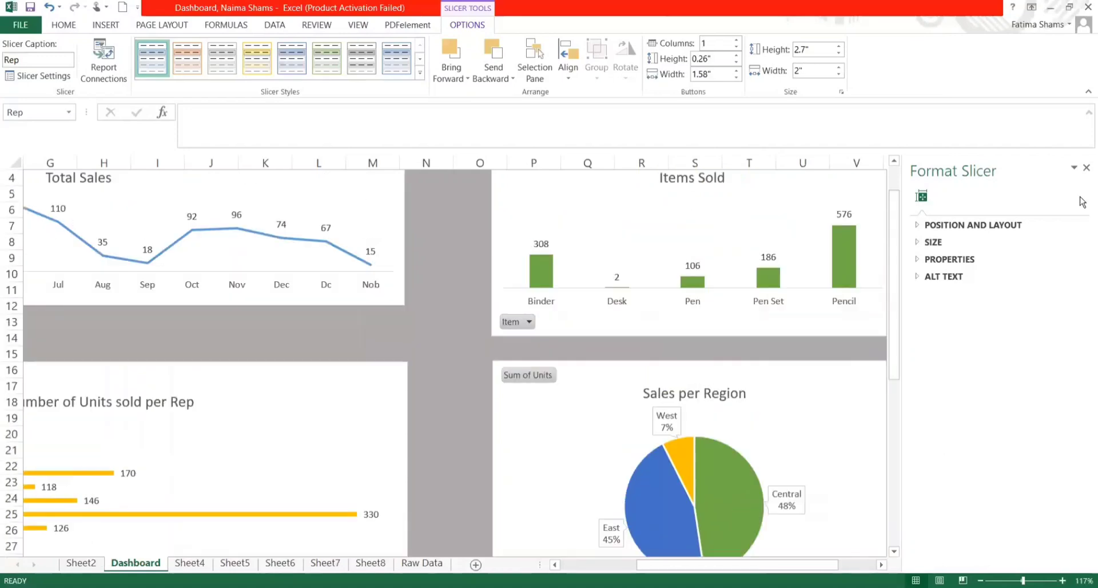
{"action": "left_click", "coordinate": [1086, 168]}
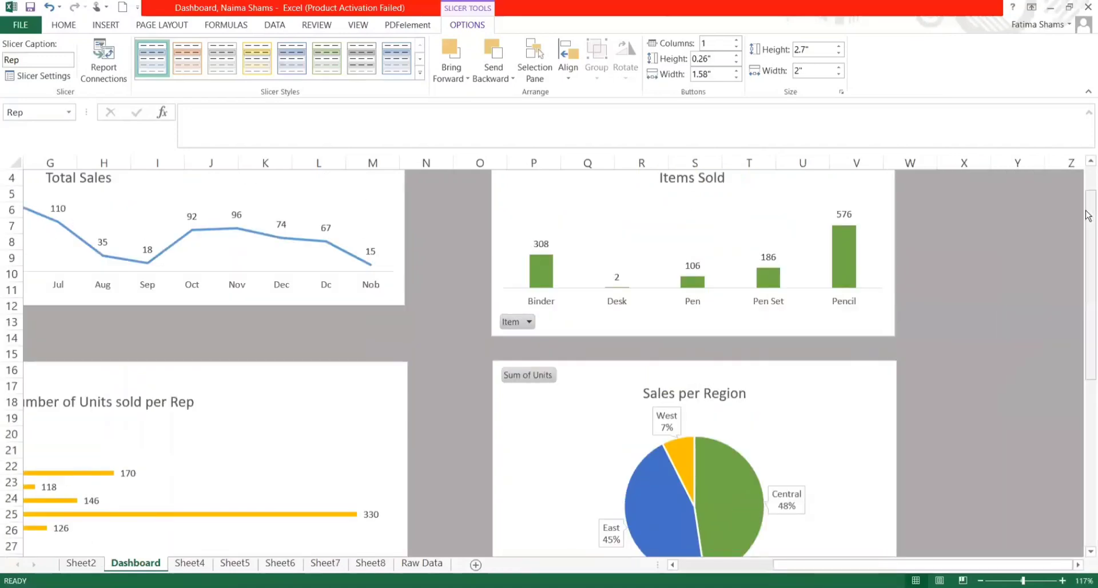
Filter the dashboard to the Central region with the Region slicer and check how the charts respond.
{"action": "scroll", "coordinate": [1087, 216], "scroll_direction": "down", "scroll_amount": 7}
{"action": "left_click", "coordinate": [525, 343]}
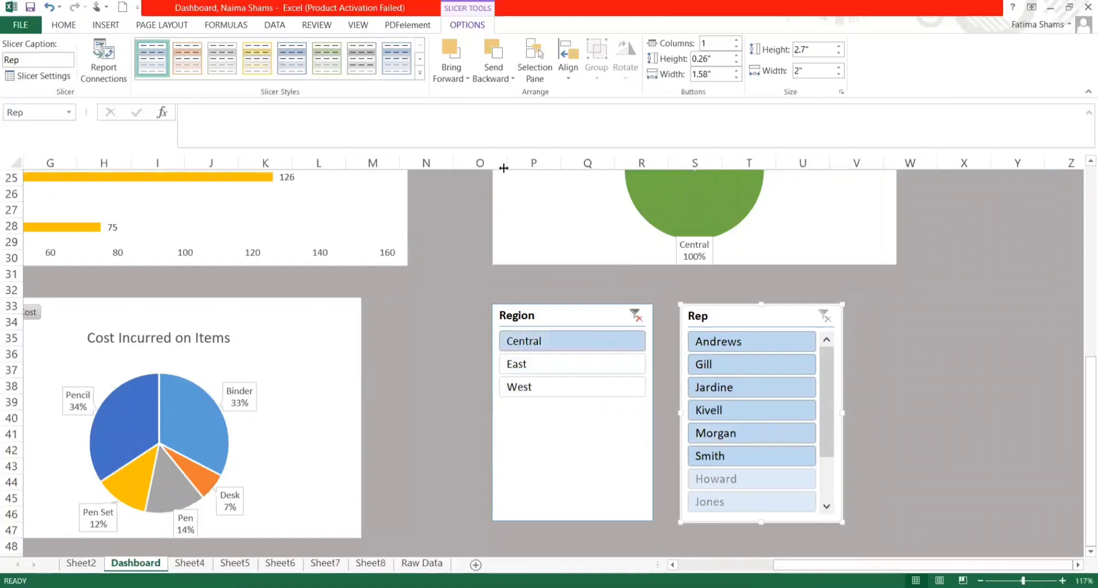
{"action": "left_click", "coordinate": [1087, 289]}
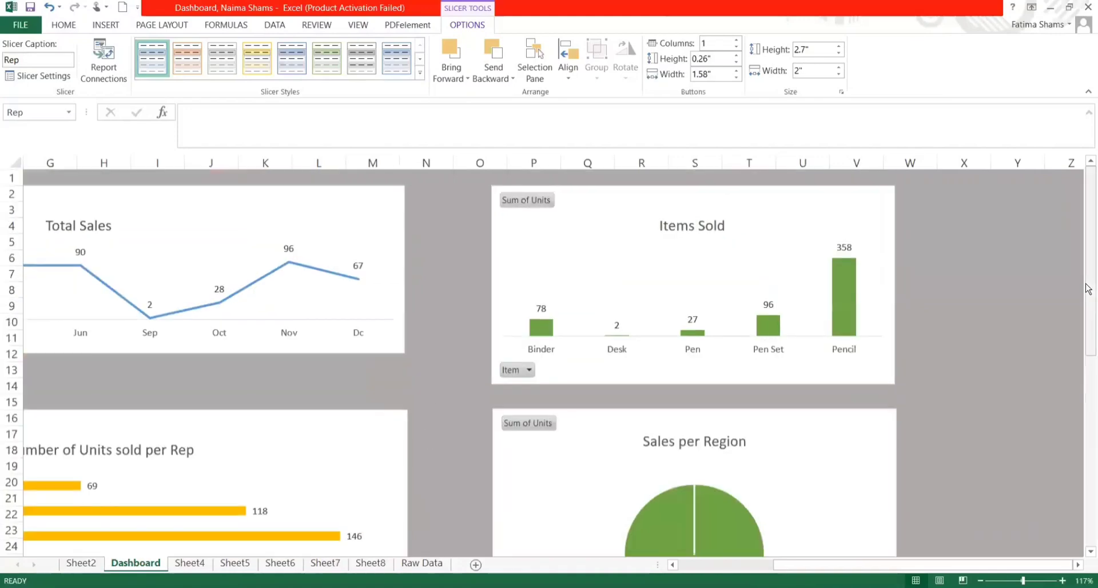
{"action": "left_click_drag", "start_coordinate": [1086, 284], "coordinate": [1087, 251]}
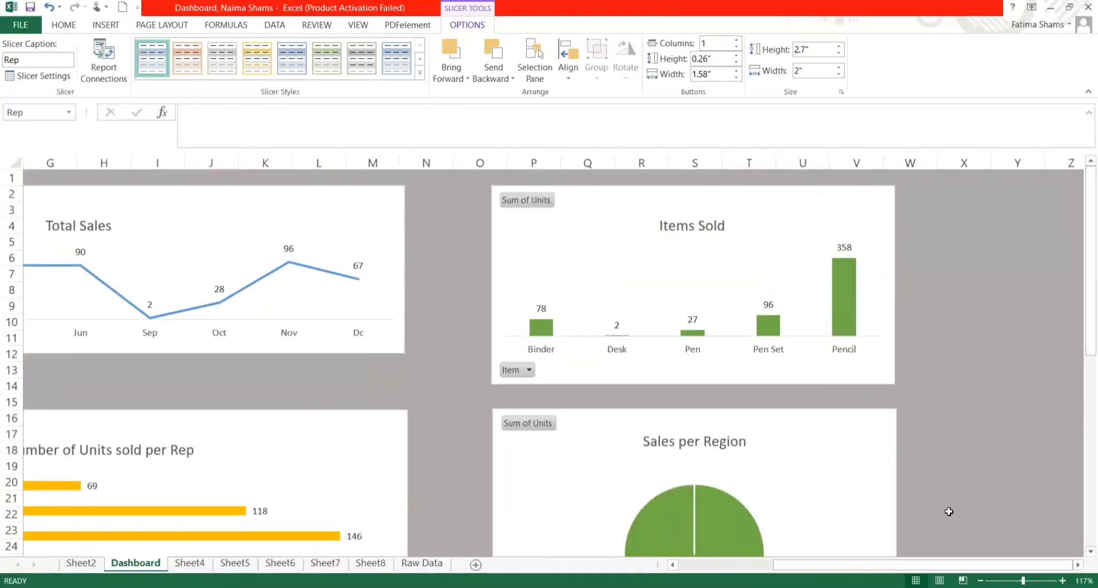
{"action": "left_click_drag", "start_coordinate": [1087, 415], "coordinate": [1088, 499]}
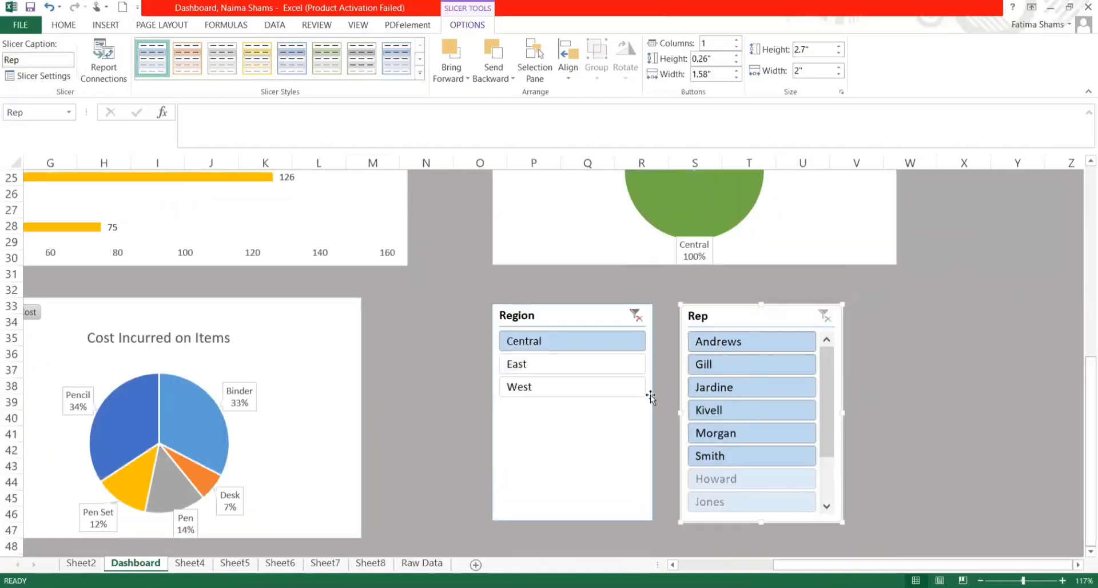
Switch the Region slicer to East, check the charts, and clear the Region filter.
{"action": "left_click", "coordinate": [570, 366]}
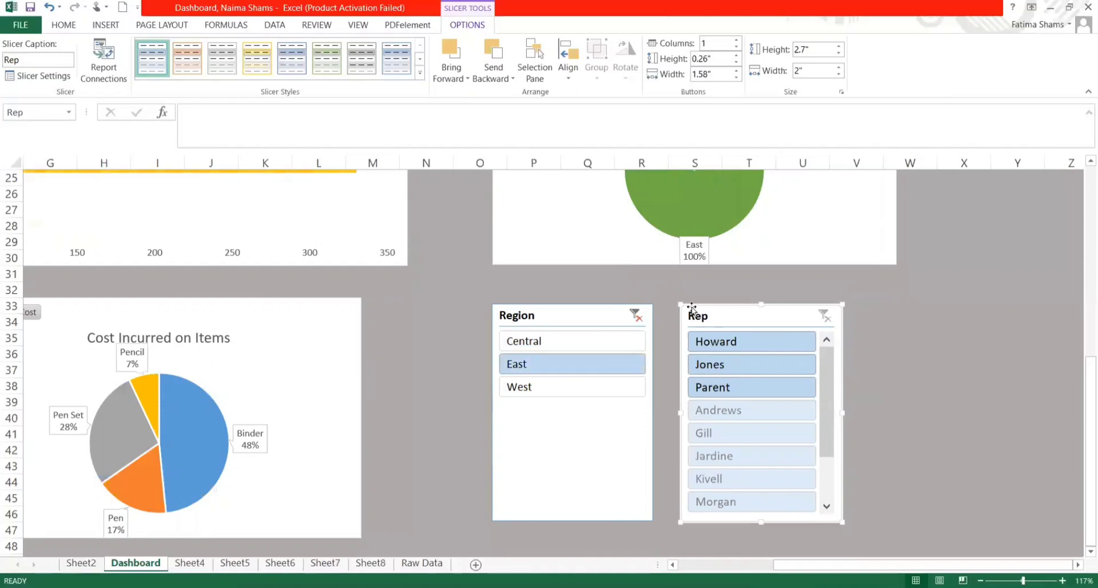
{"action": "left_click", "coordinate": [1088, 313]}
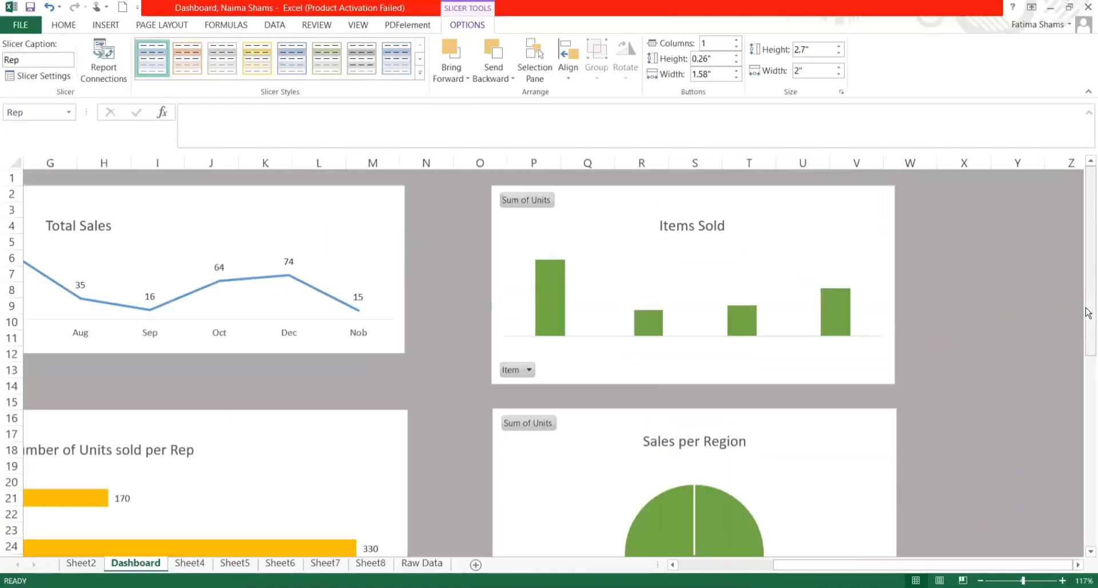
{"action": "left_click_drag", "start_coordinate": [1088, 309], "coordinate": [1088, 456]}
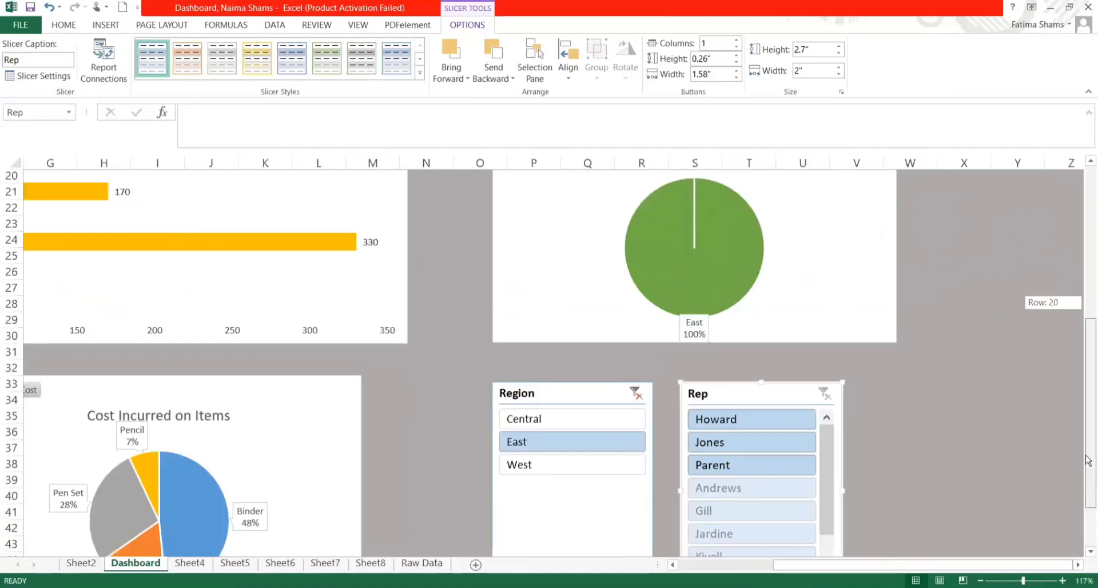
{"action": "left_click", "coordinate": [636, 396]}
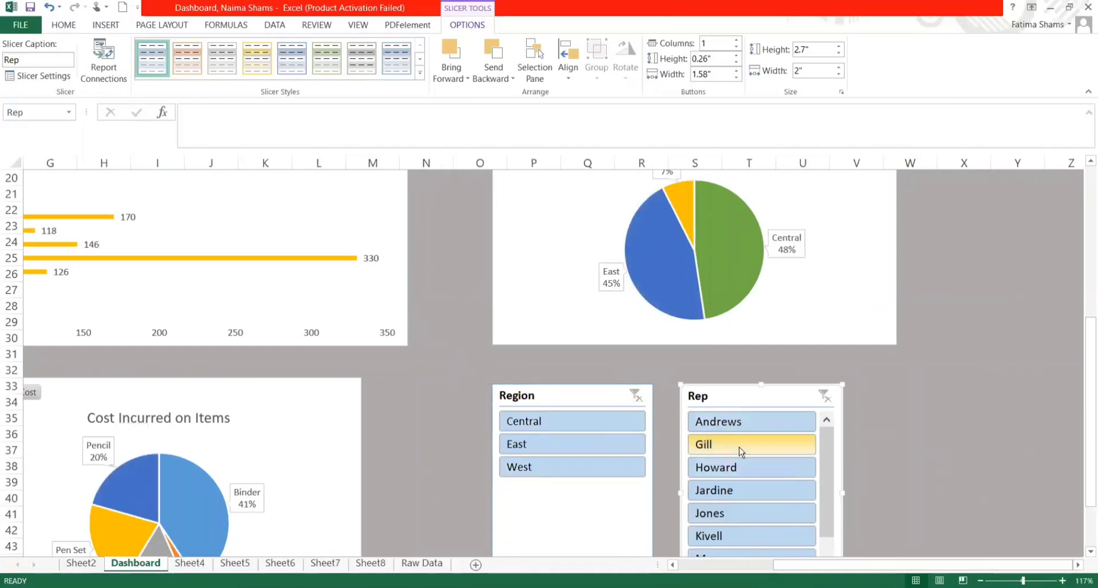
Filter the dashboard to the second rep in the Rep slicer and check the charts.
{"action": "left_click", "coordinate": [741, 447]}
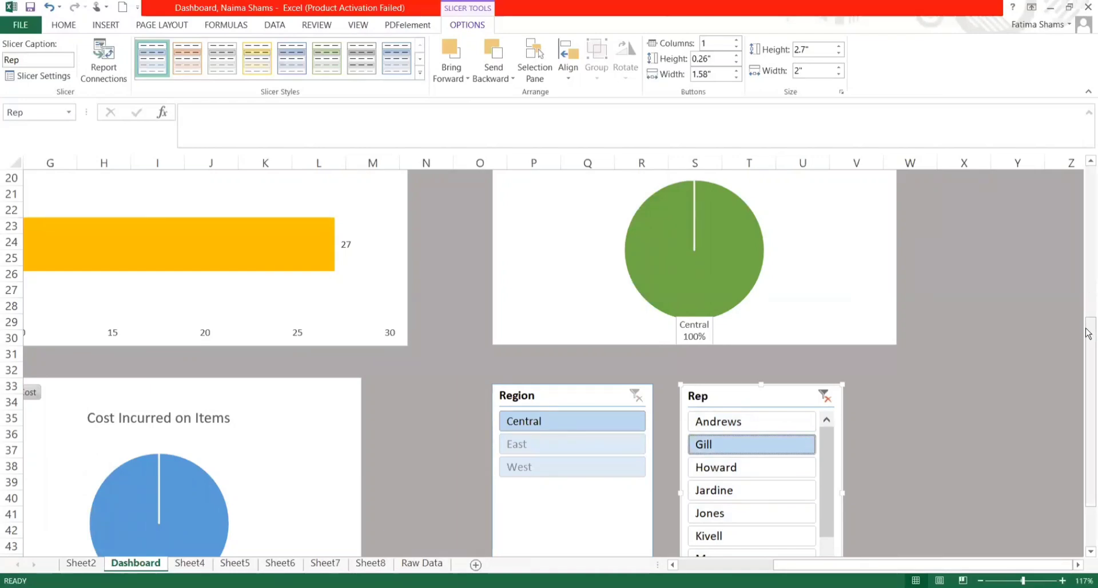
{"action": "left_click_drag", "start_coordinate": [1088, 334], "coordinate": [1088, 188]}
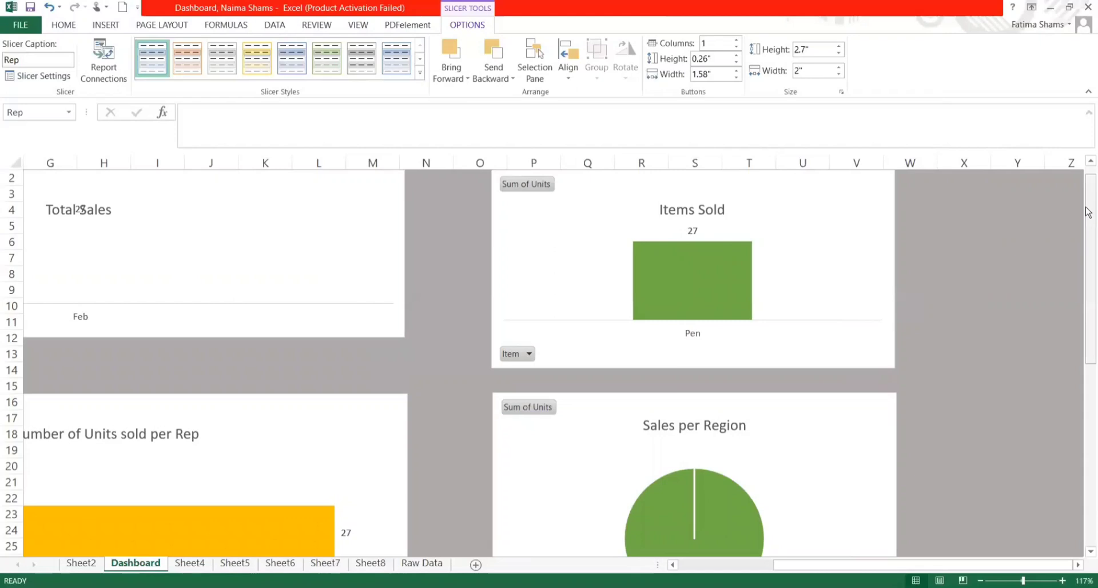
{"action": "left_click_drag", "start_coordinate": [1088, 212], "coordinate": [1088, 394]}
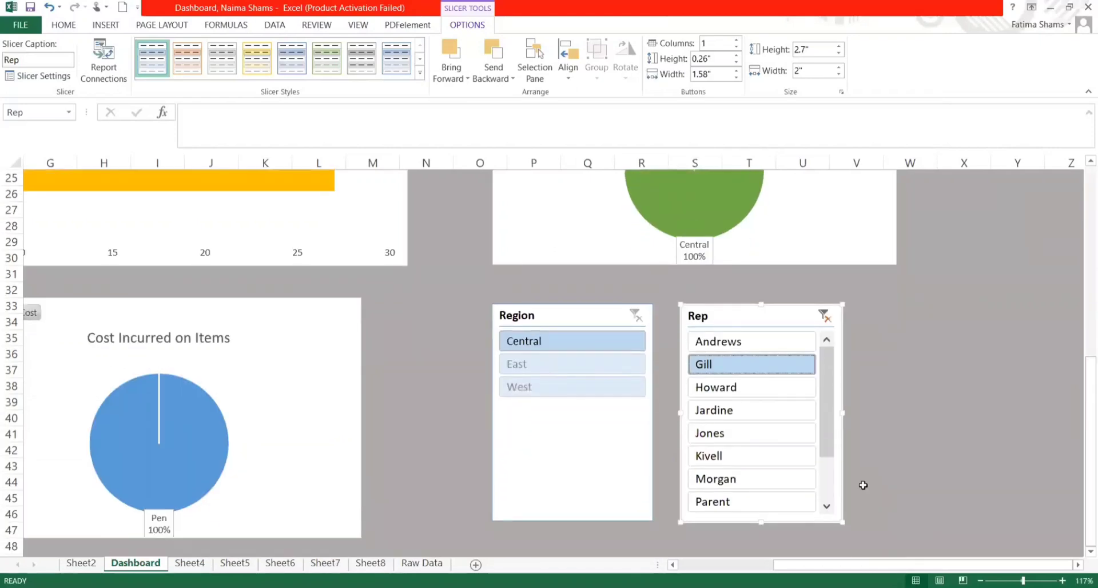
Switch the Rep slicer to the sixth rep and clear the Rep filter to restore all data in the charts.
{"action": "left_click", "coordinate": [792, 448]}
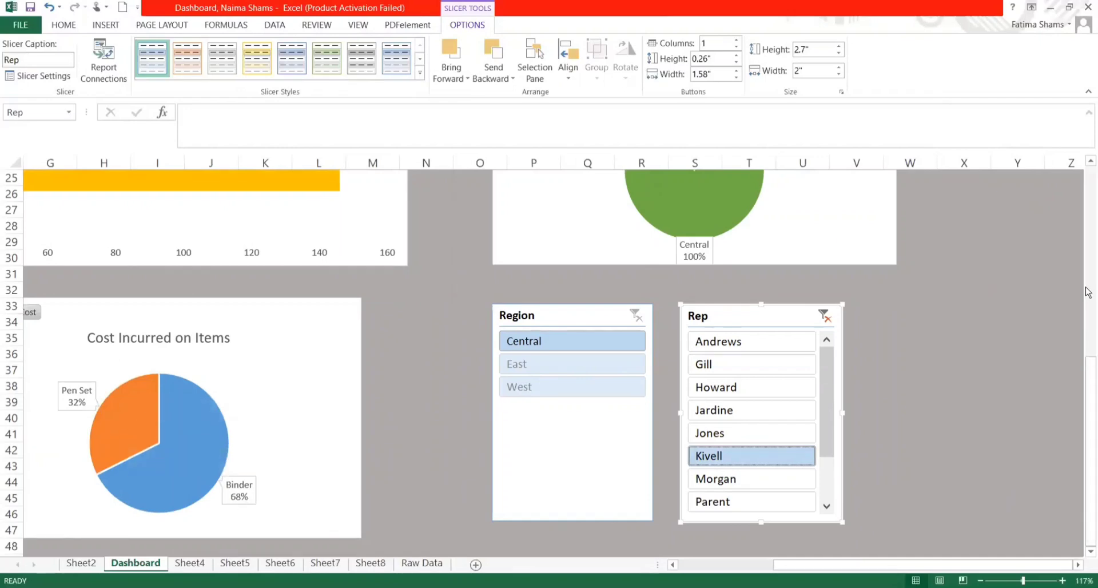
{"action": "left_click_drag", "start_coordinate": [1088, 400], "coordinate": [1088, 361]}
{"action": "left_click", "coordinate": [829, 397]}
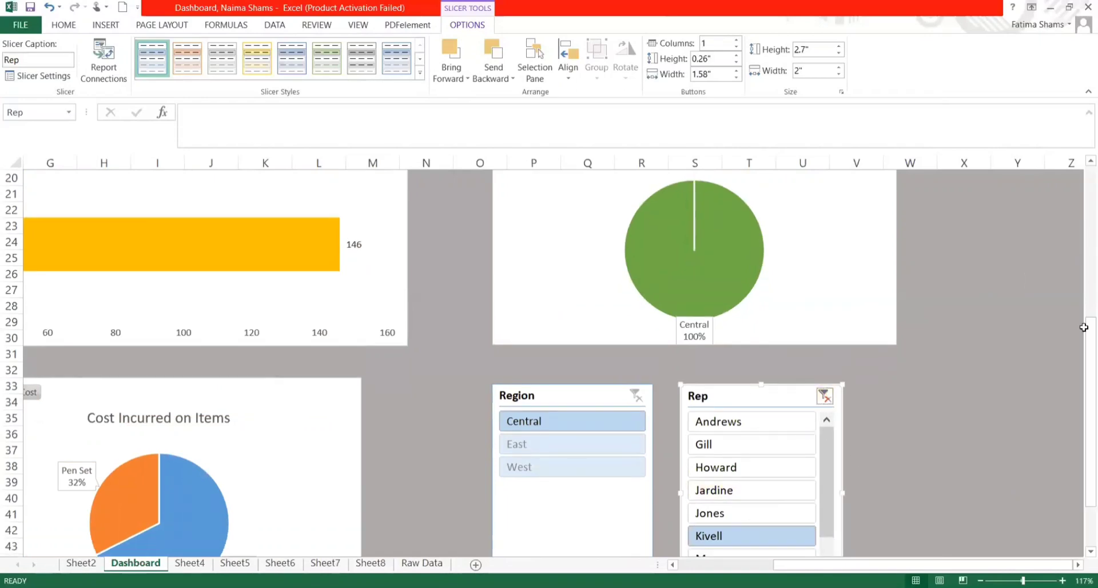
{"action": "left_click_drag", "start_coordinate": [1088, 325], "coordinate": [1088, 188]}
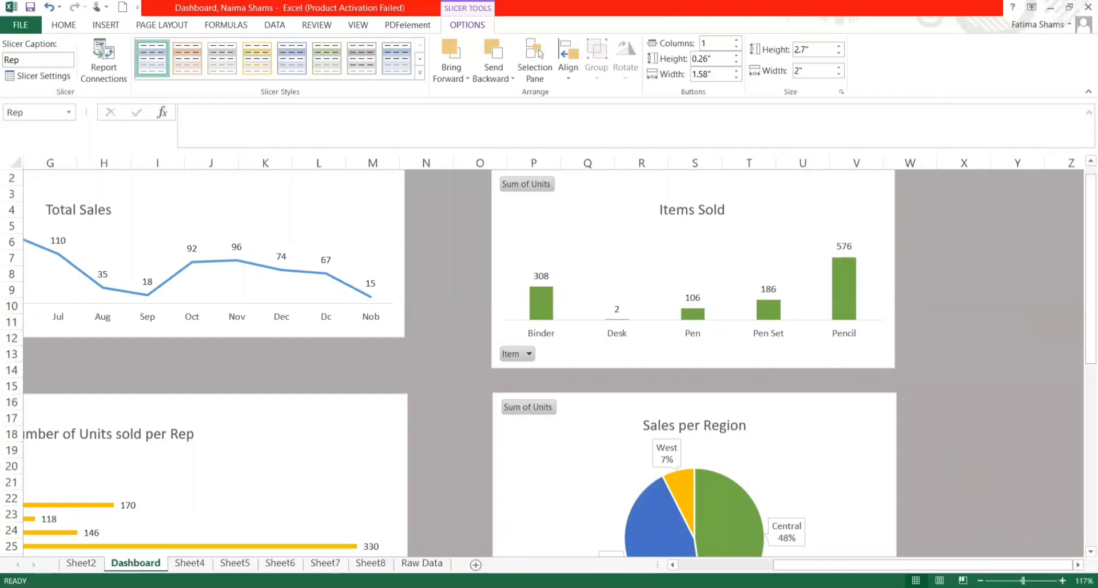
Zoom the Dashboard sheet out to 85% and review the layout of all charts and both slicers.
{"action": "left_click", "coordinate": [1017, 580]}
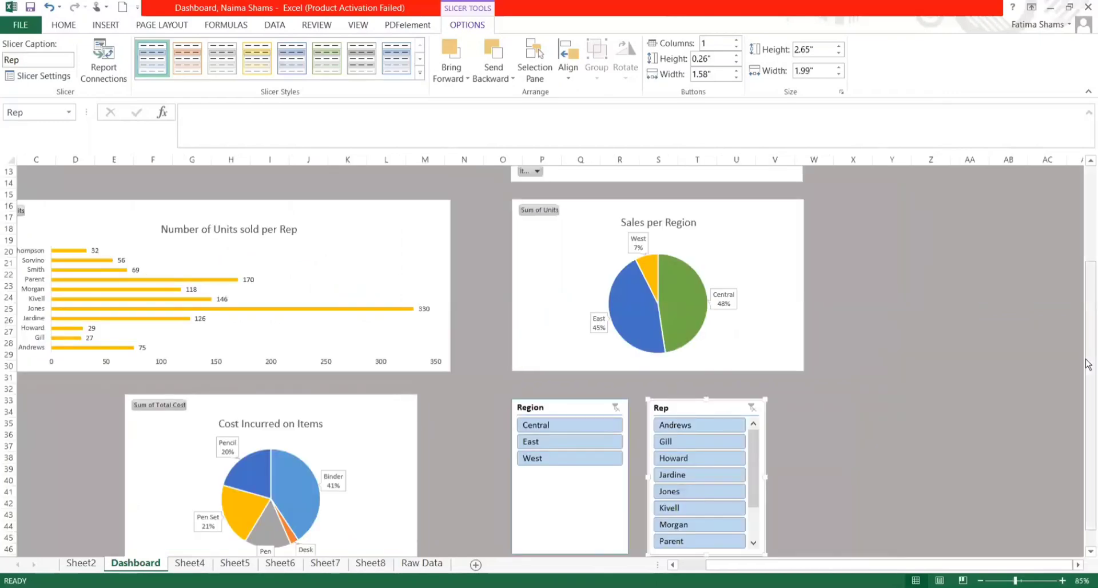
{"action": "left_click_drag", "start_coordinate": [1087, 364], "coordinate": [1088, 359]}
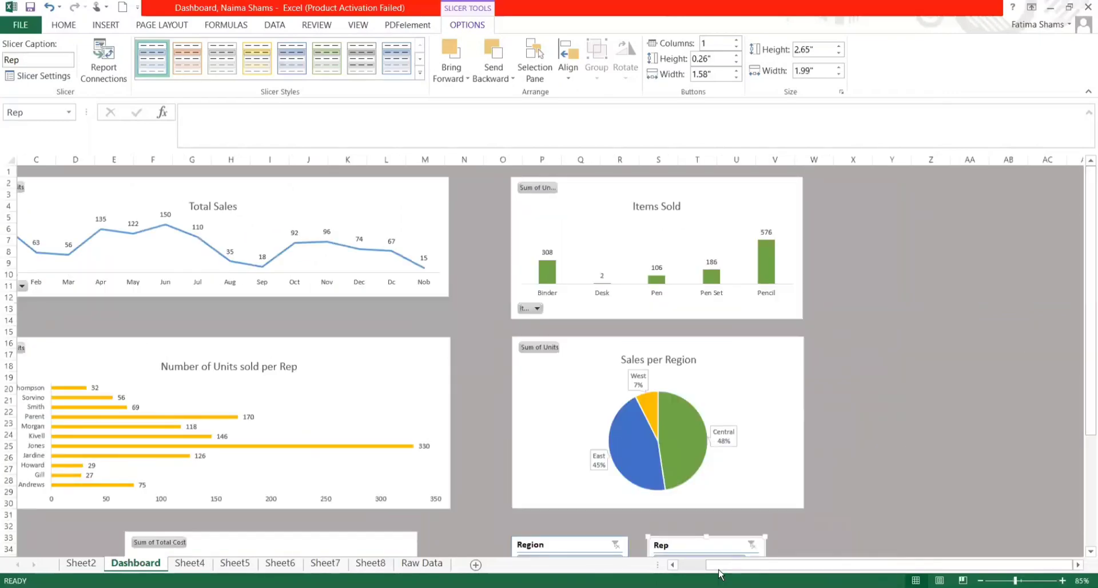
{"action": "left_click", "coordinate": [692, 572]}
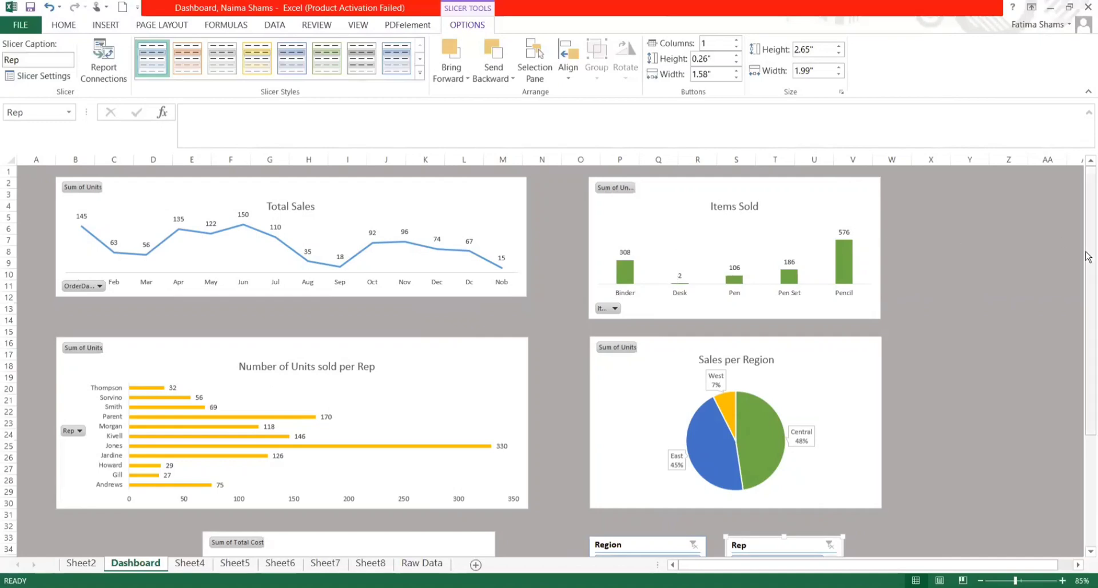
{"action": "left_click_drag", "start_coordinate": [1088, 341], "coordinate": [1088, 428]}
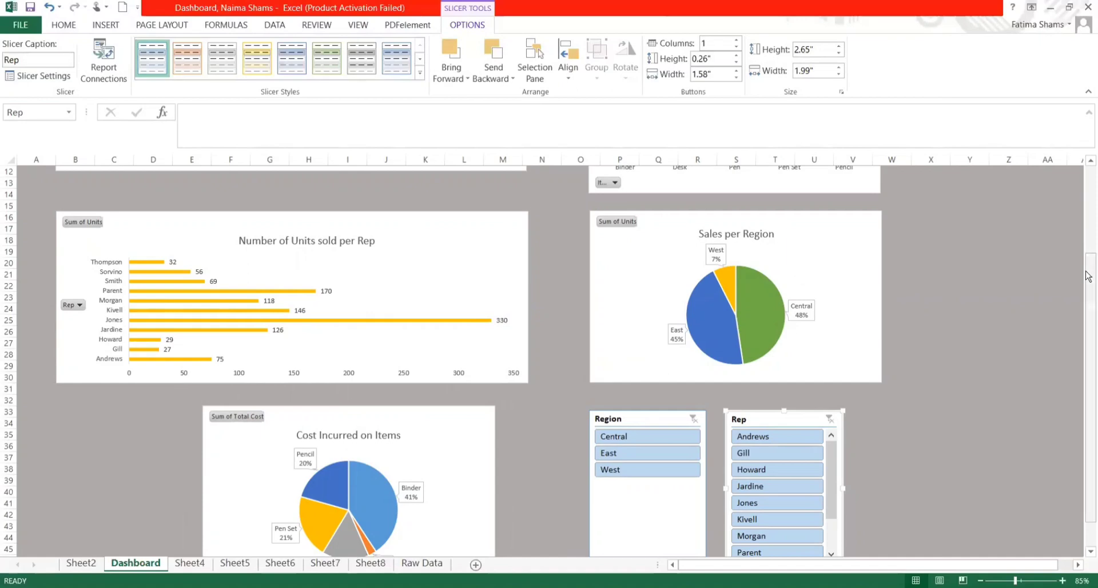
{"action": "scroll", "coordinate": [1087, 273], "scroll_direction": "down", "scroll_amount": 1}
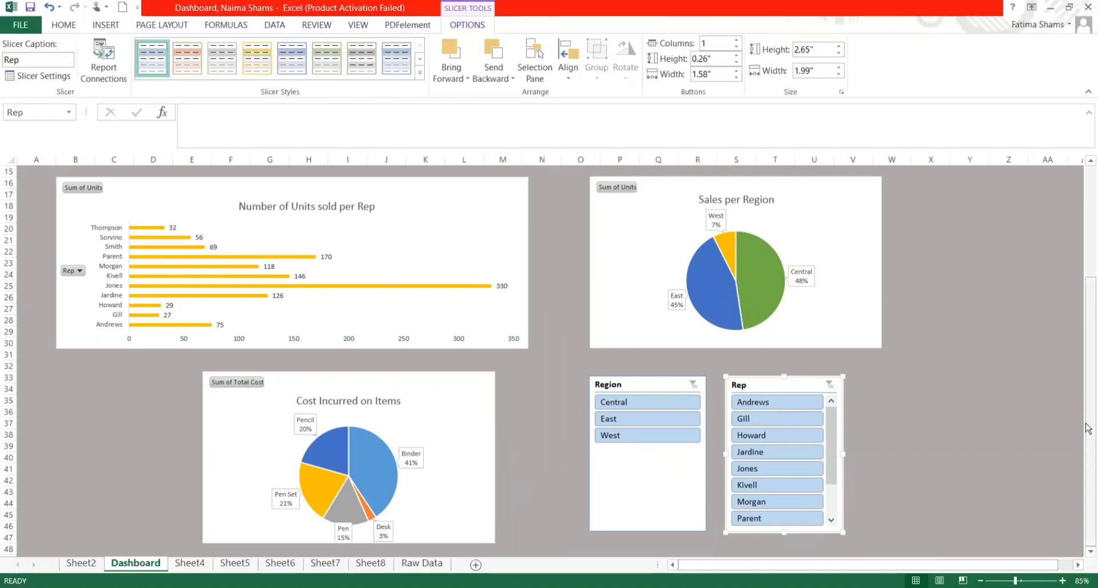
{"action": "scroll", "coordinate": [1087, 428], "scroll_direction": "up", "scroll_amount": 5}
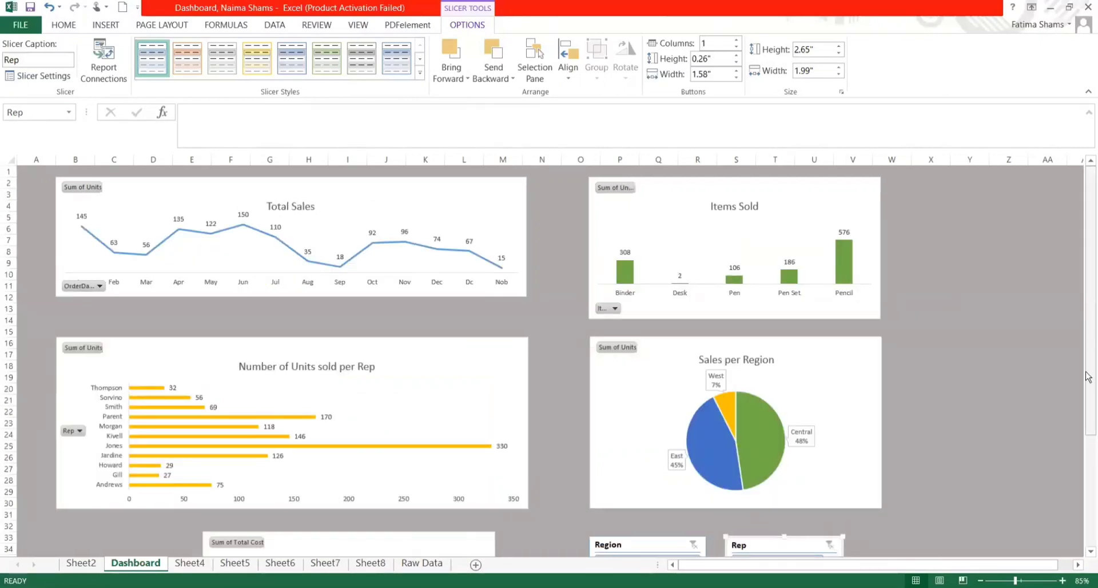
{"action": "scroll", "coordinate": [1086, 543], "scroll_direction": "down", "scroll_amount": 5}
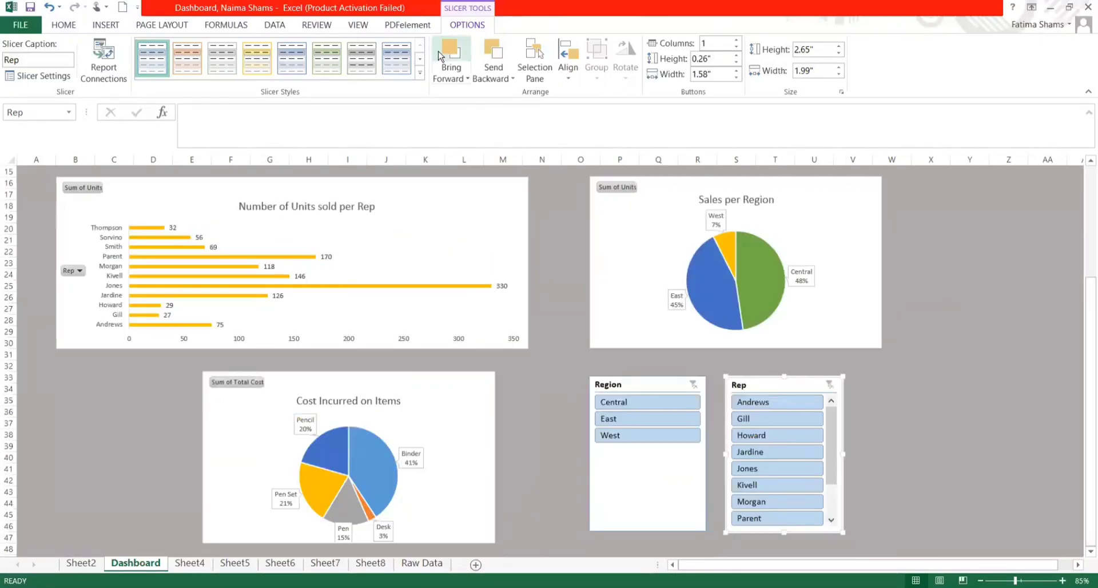